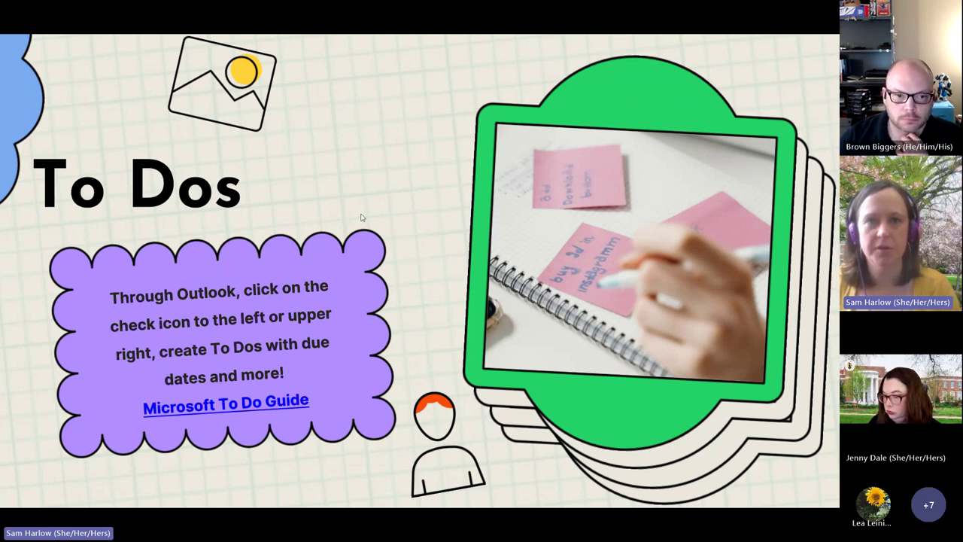
- Exit the To Dos slide show and open a new Chrome tab
key(Escape)
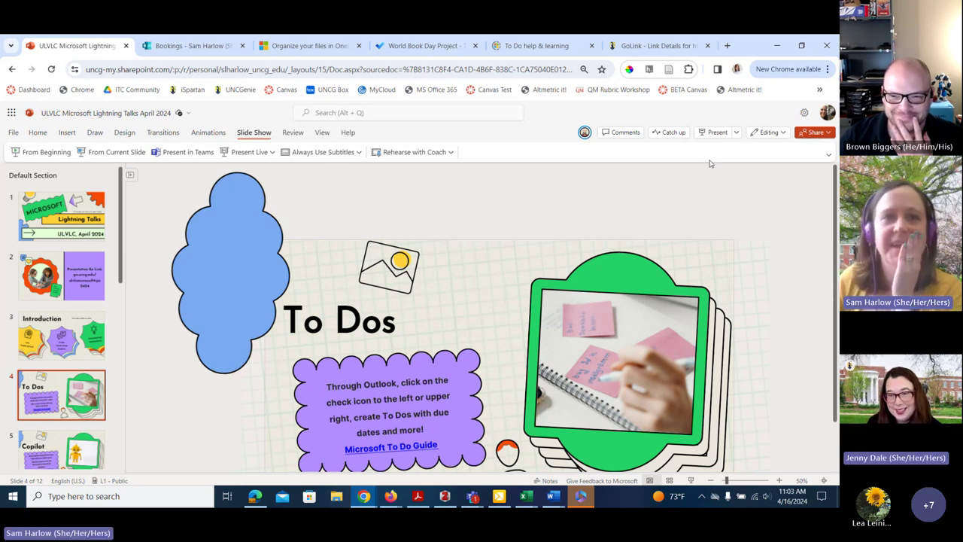
click(727, 46)
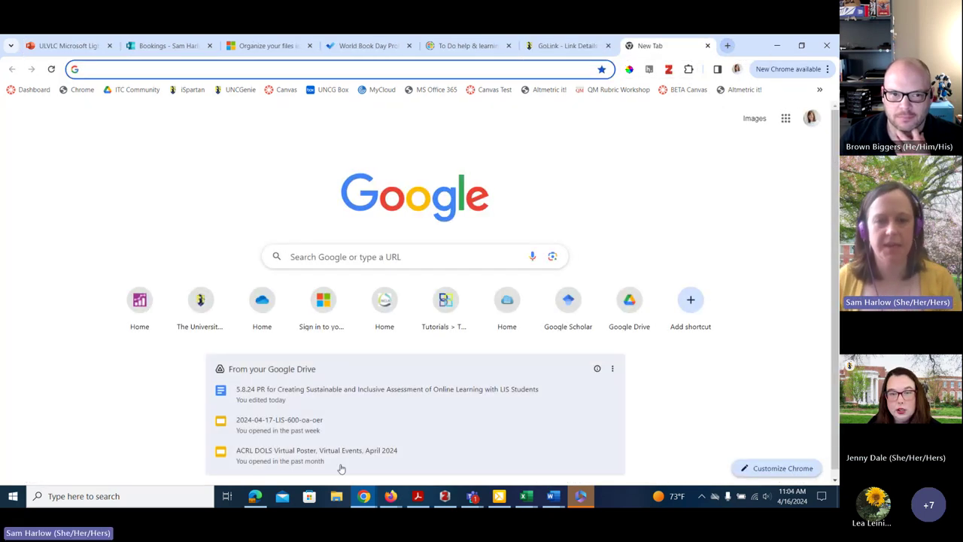
- Bring the Chrome window showing the Outlook inbox to the front
click(364, 496)
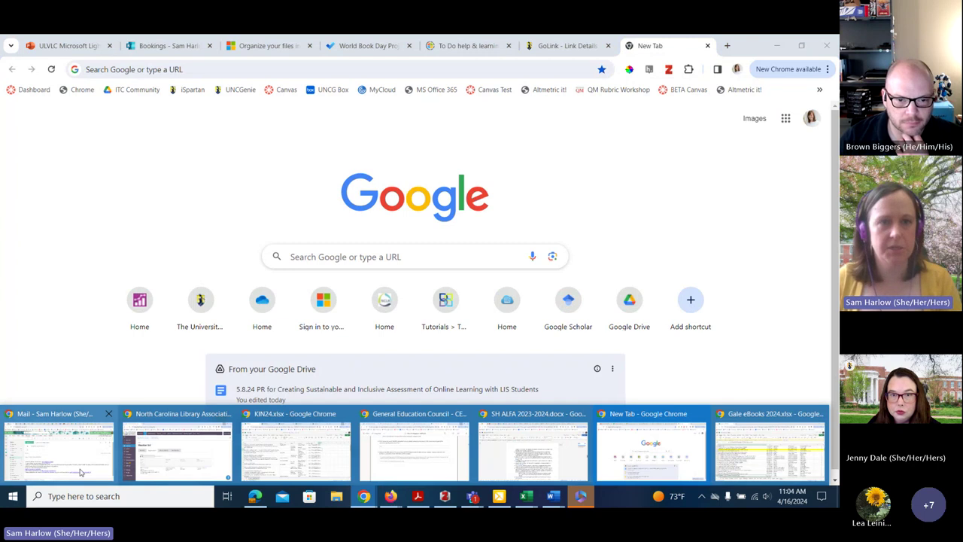
click(81, 471)
click(112, 303)
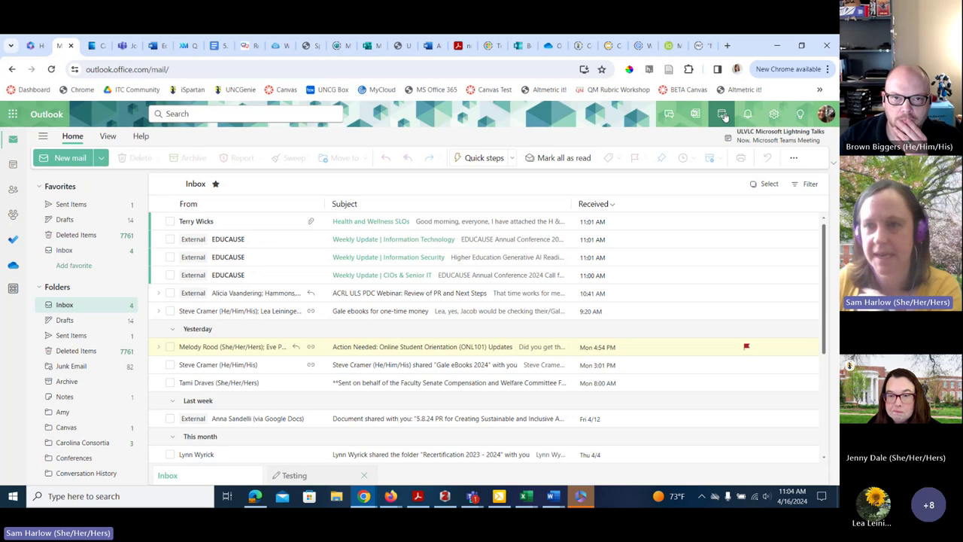
- Look through Outlook's My Day, Notifications, Tips and Settings panes
click(720, 115)
click(744, 115)
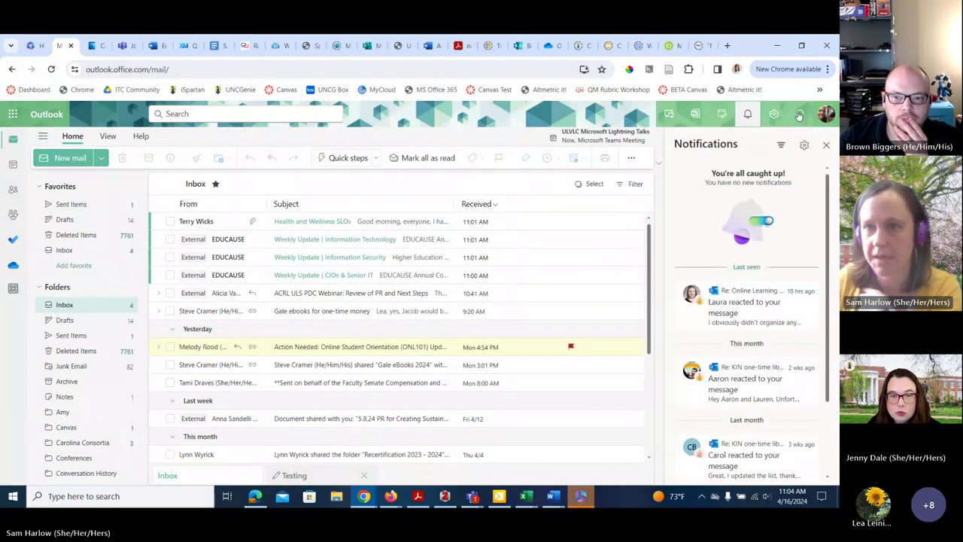
click(799, 113)
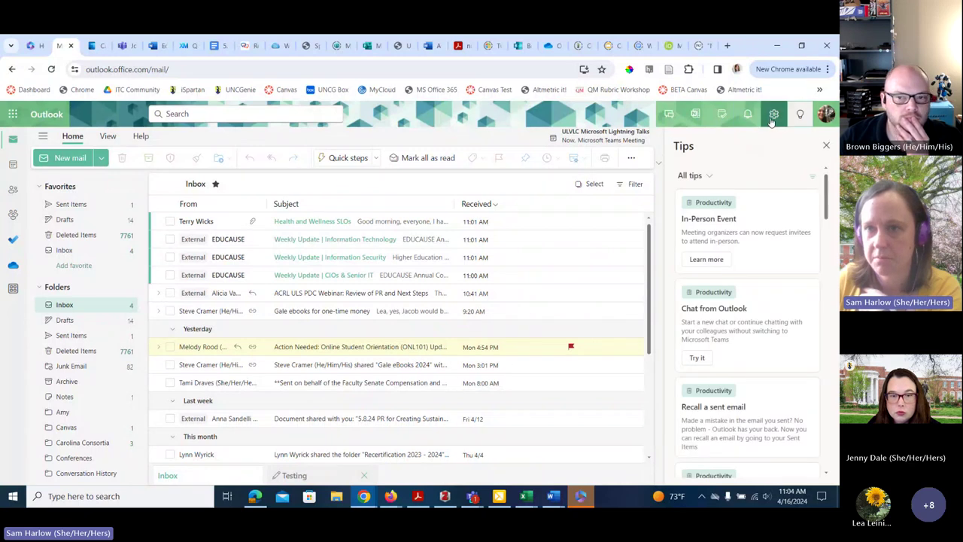
click(773, 114)
click(751, 142)
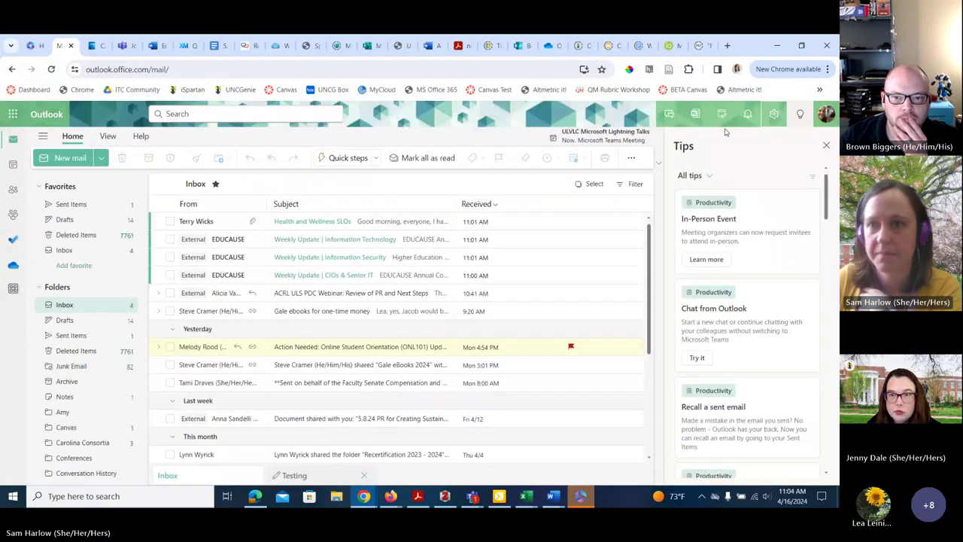
- Show the To Do task list in the My Day pane and open a new tab
click(722, 115)
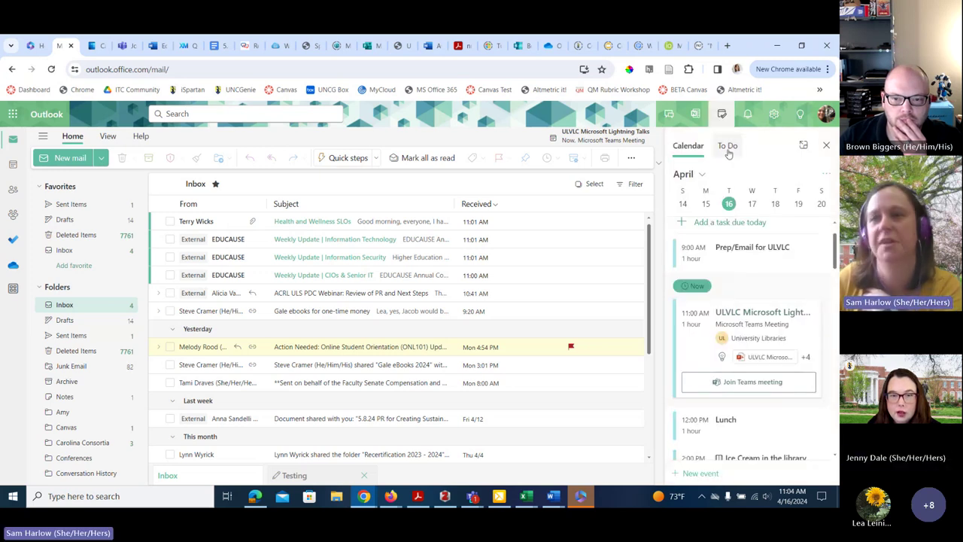
click(728, 148)
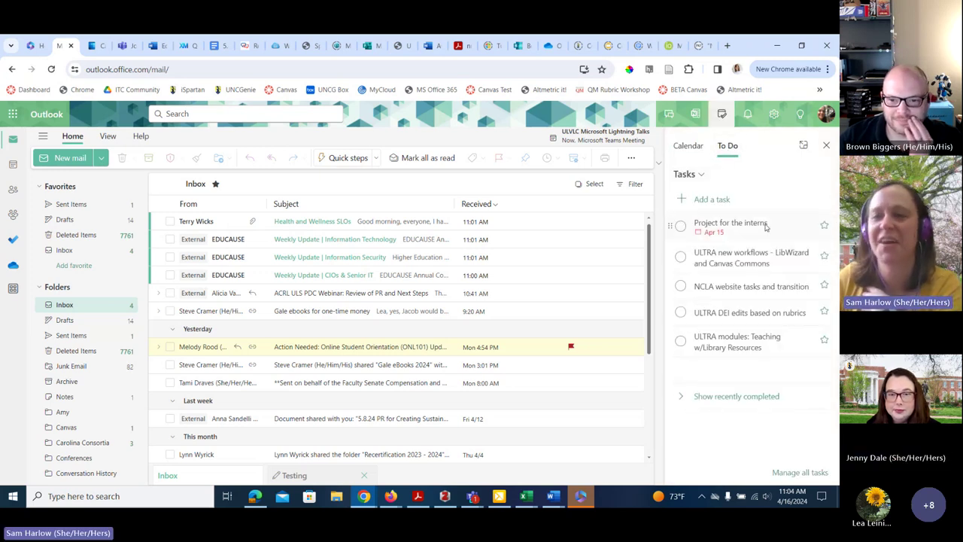
click(727, 46)
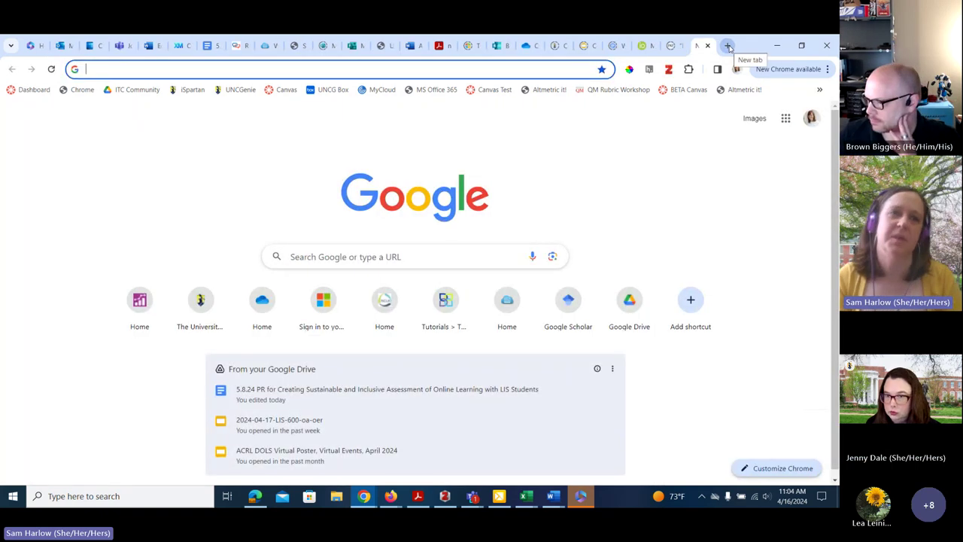
- Search for 'outlook to do' and open the Welcome to To Do result
text(outlook to do)
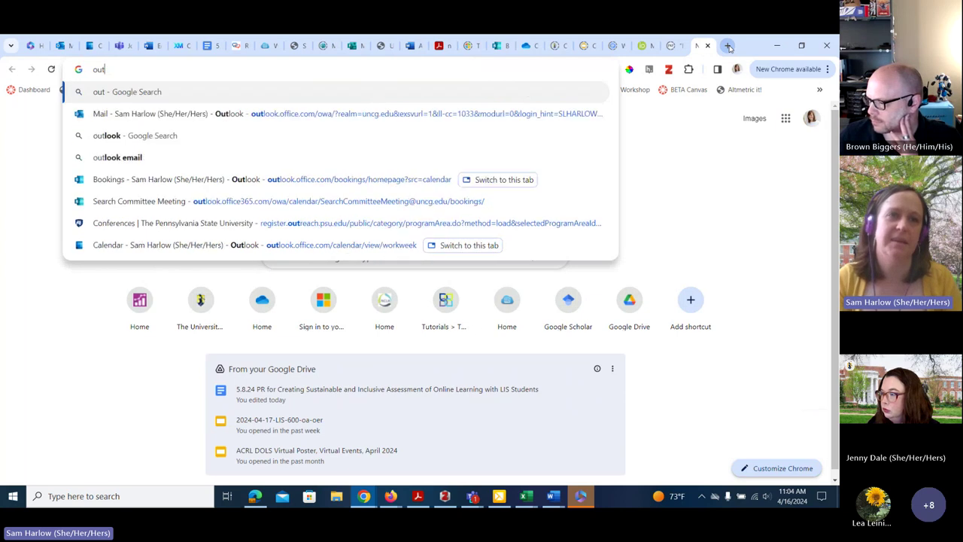
key(Return)
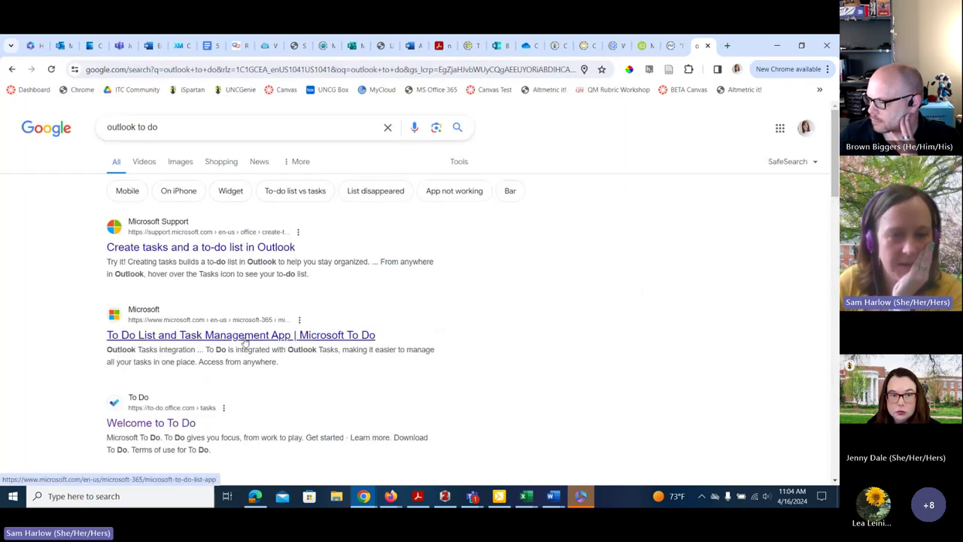
click(172, 423)
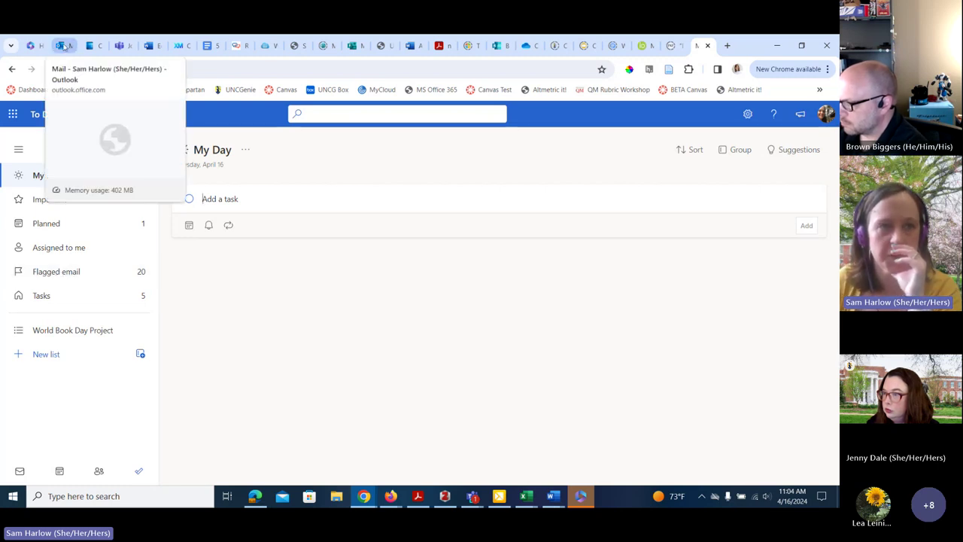
- Open To Do from the app launcher and type 'Host a ULVLC session' in My Day
click(13, 115)
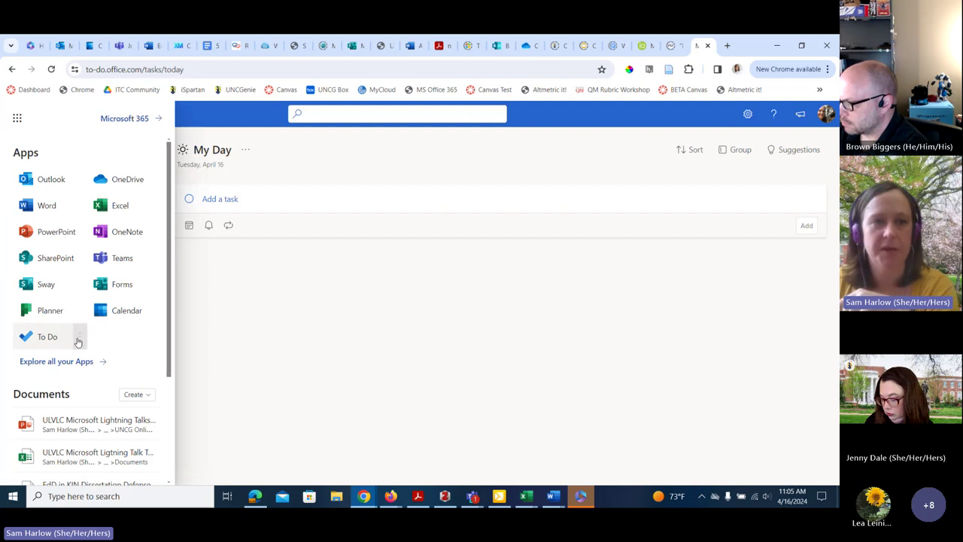
click(340, 309)
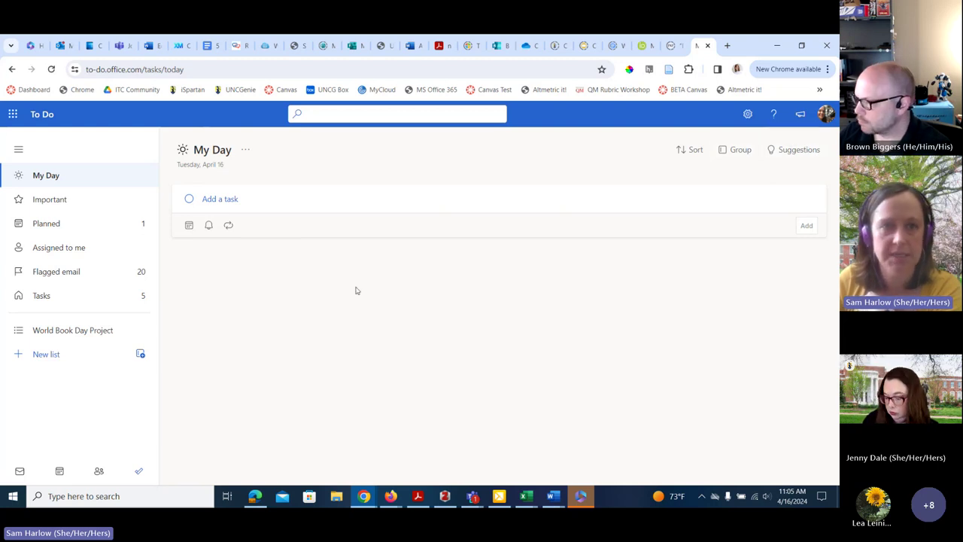
click(217, 204)
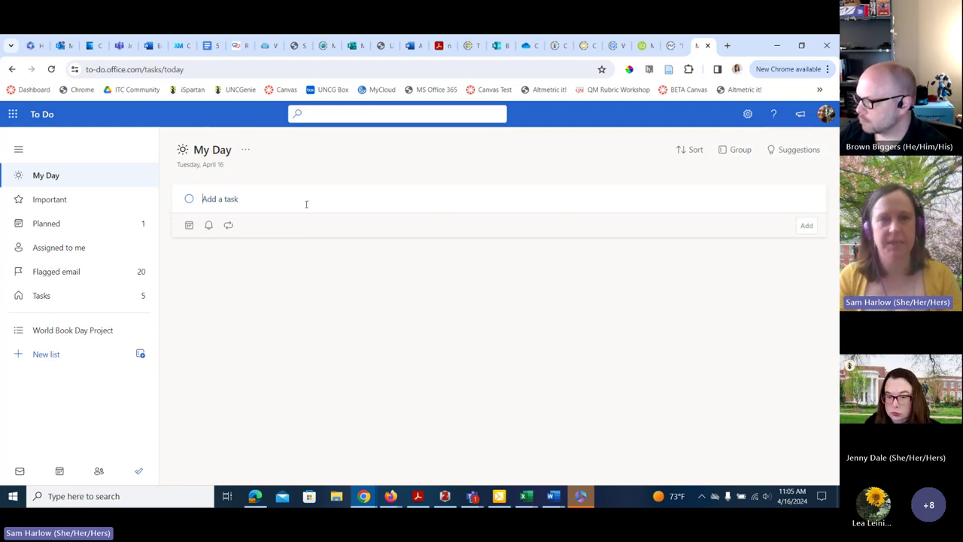
text(Host a ULVLC)
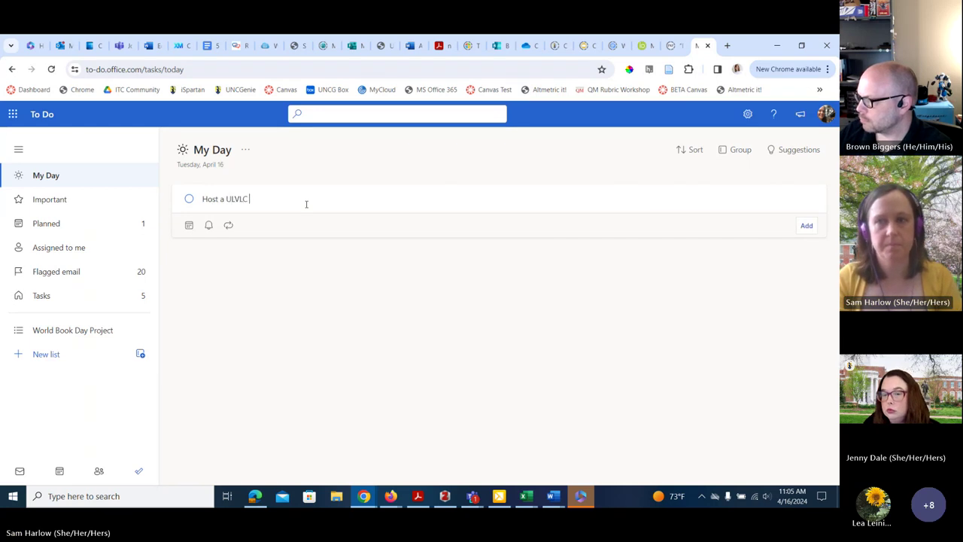
text( session)
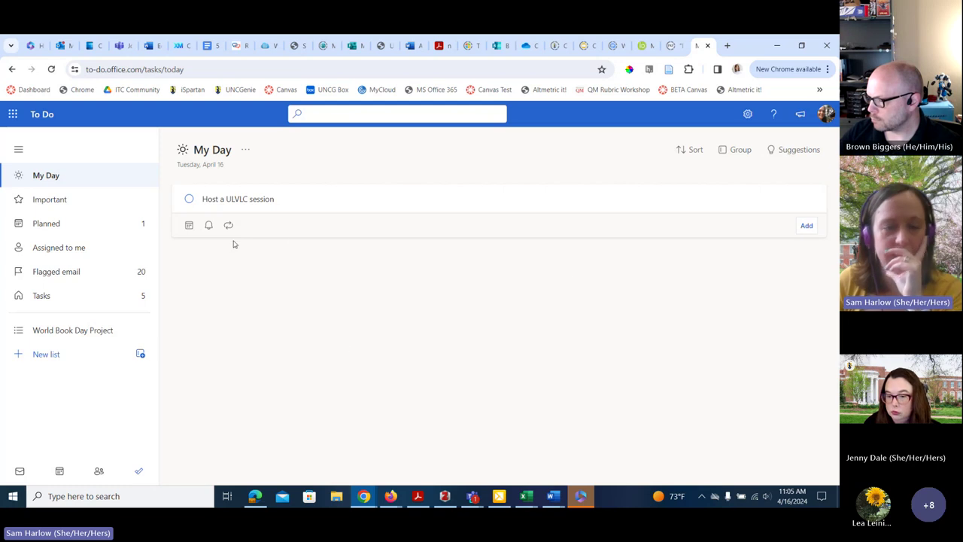
- Add a new list called 'ULVLC management' from the sidebar
click(251, 359)
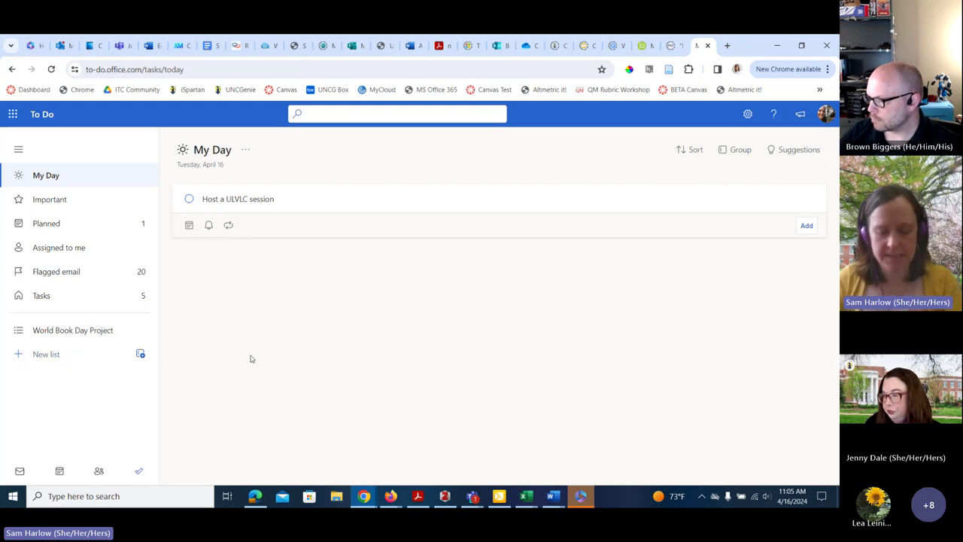
text(ULVLC management)
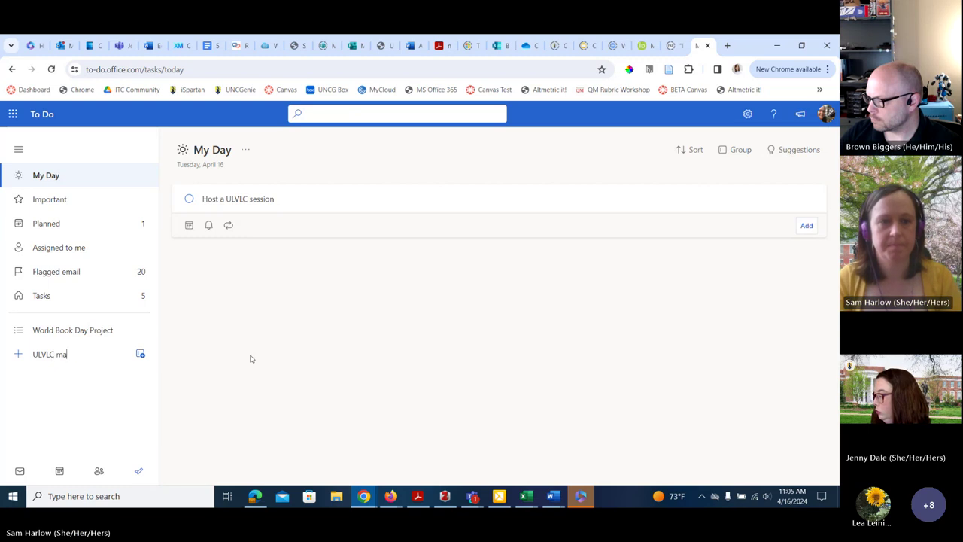
key(Return)
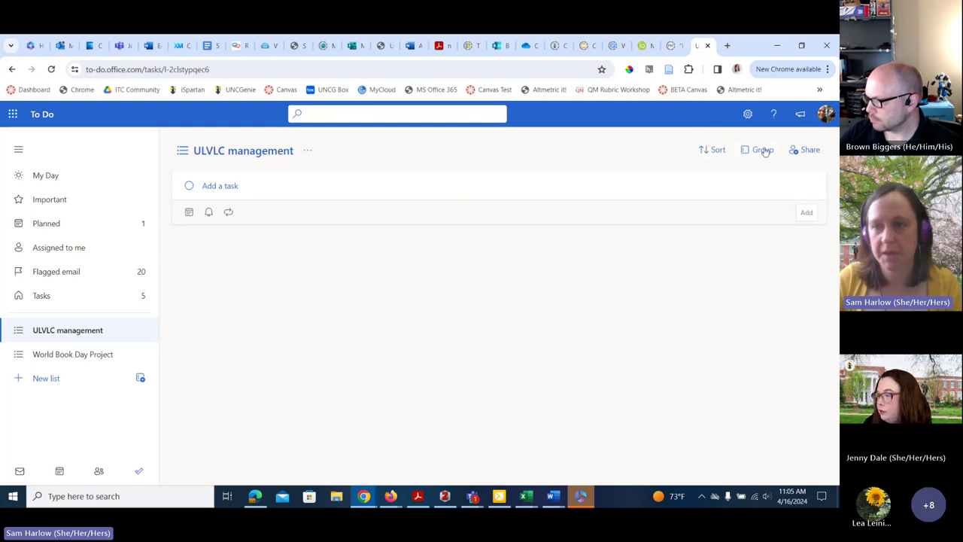
- Create an invitation link for the ULVLC management list and review its access
click(806, 151)
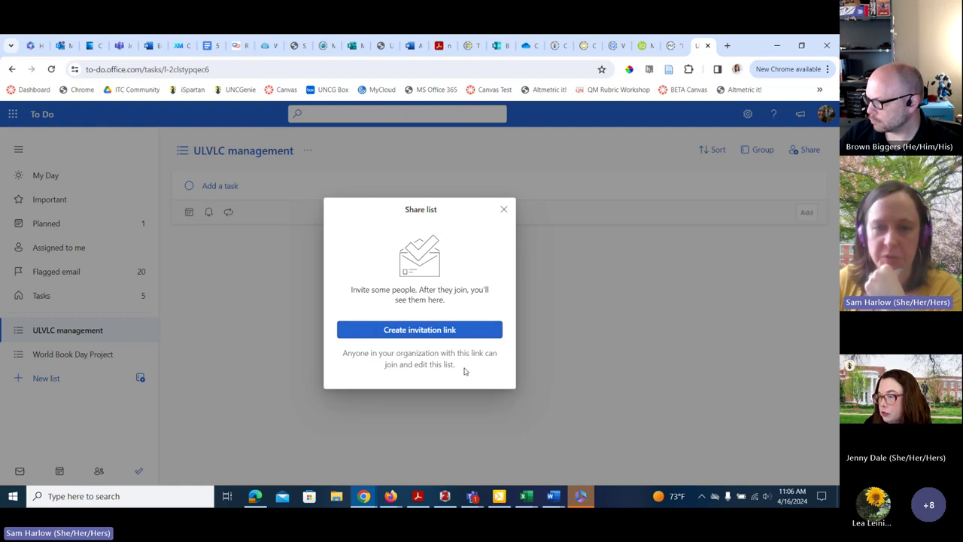
click(415, 333)
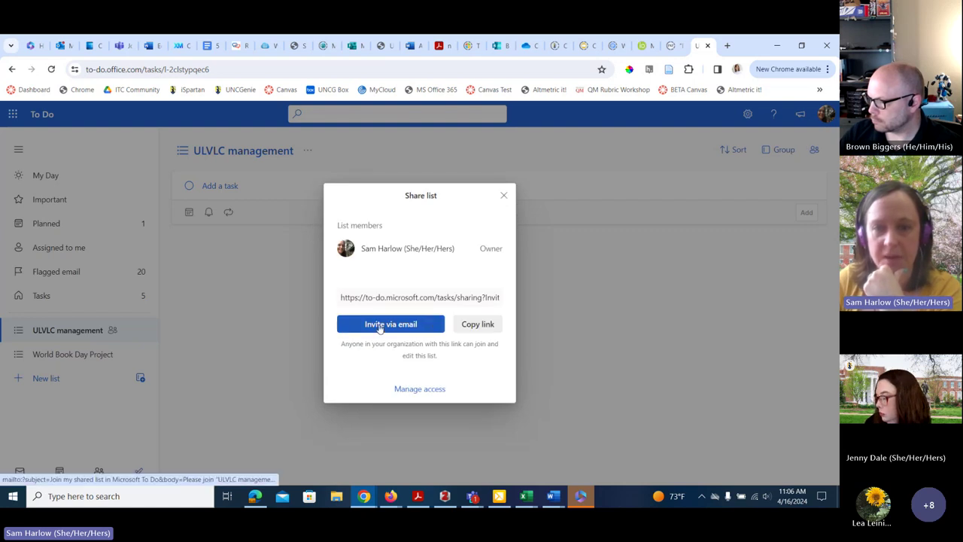
click(421, 389)
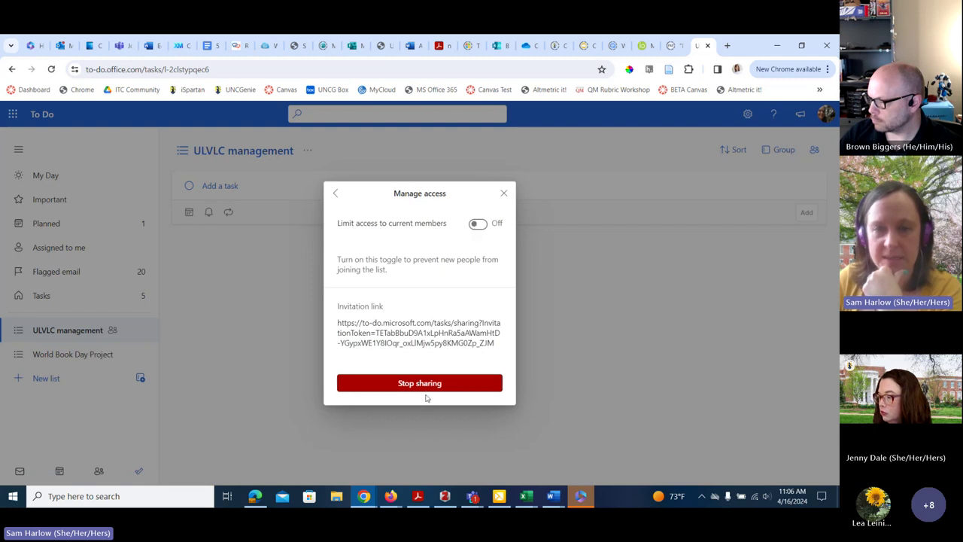
click(505, 194)
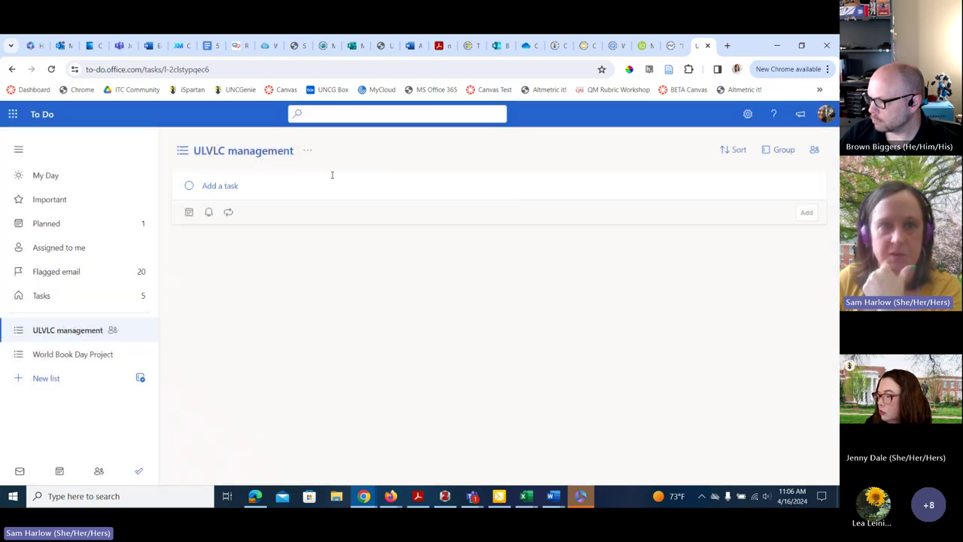
click(308, 151)
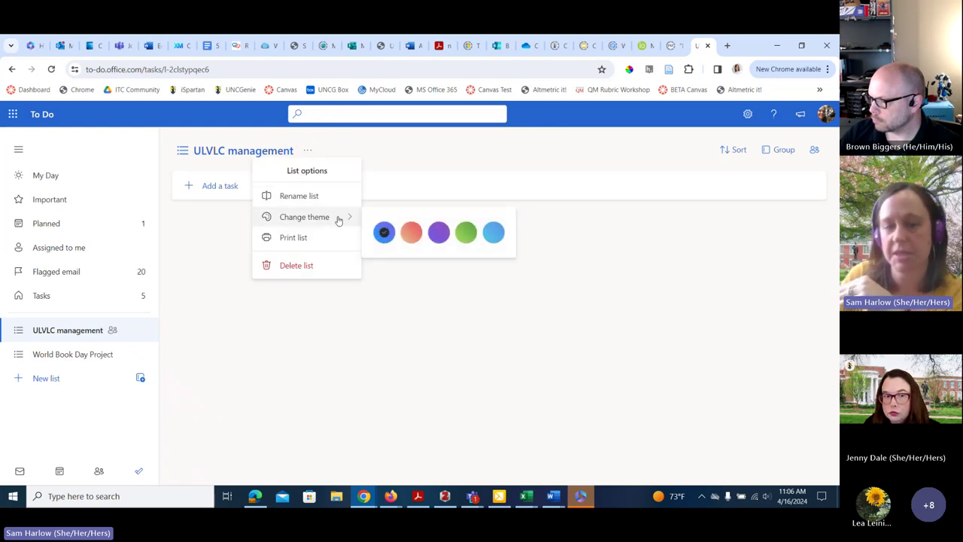
- Add the task 'Add things to libguide' to the ULVLC management list
click(176, 142)
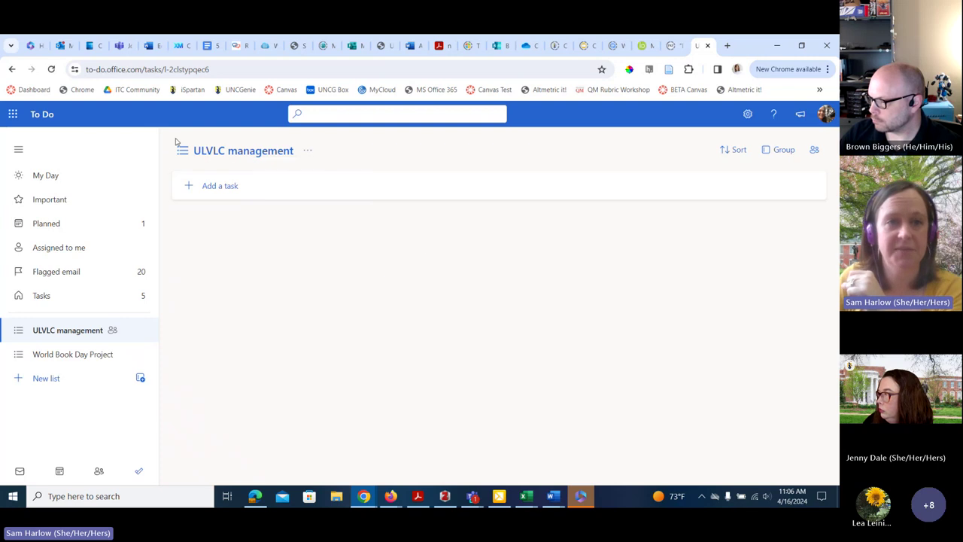
click(242, 186)
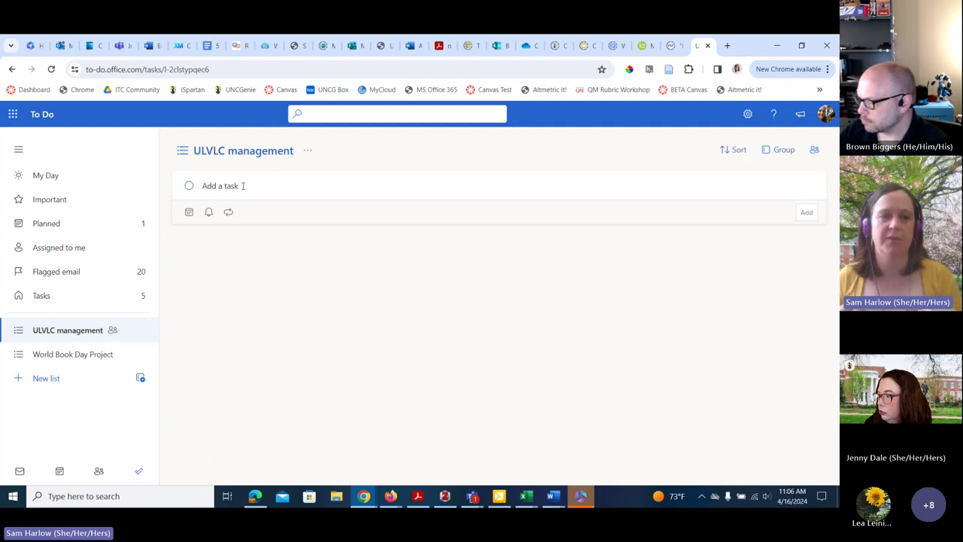
text(ul)
key(BackSpace)
key(BackSpace)
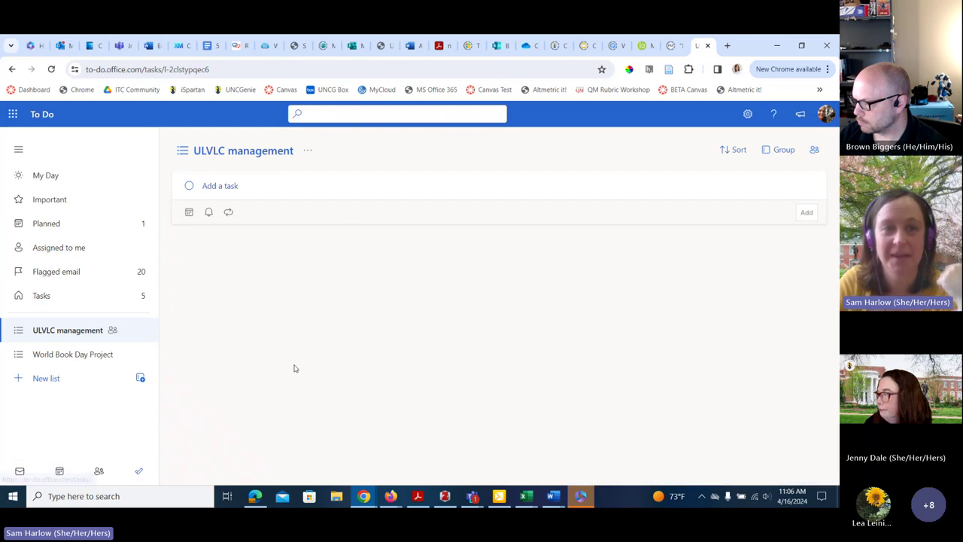
text(Add things t)
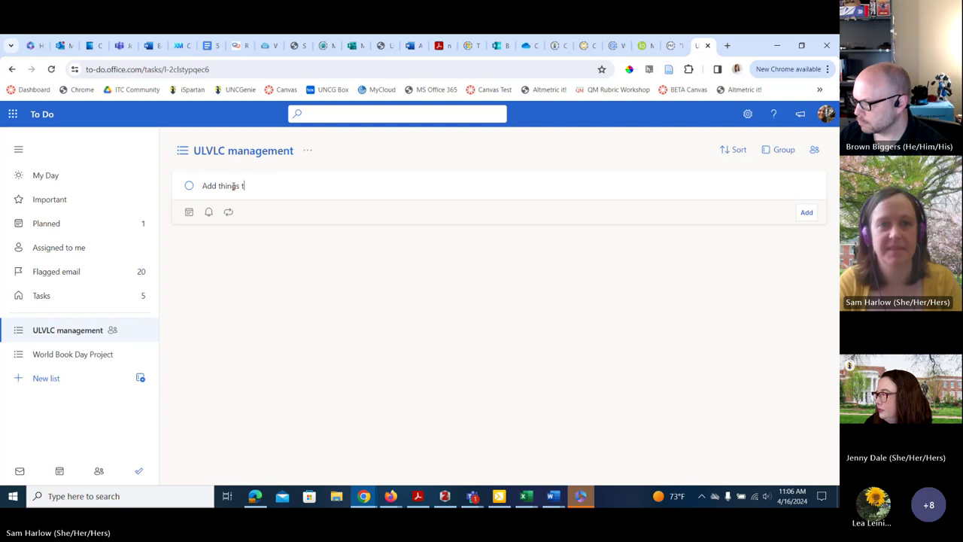
text(o lis)
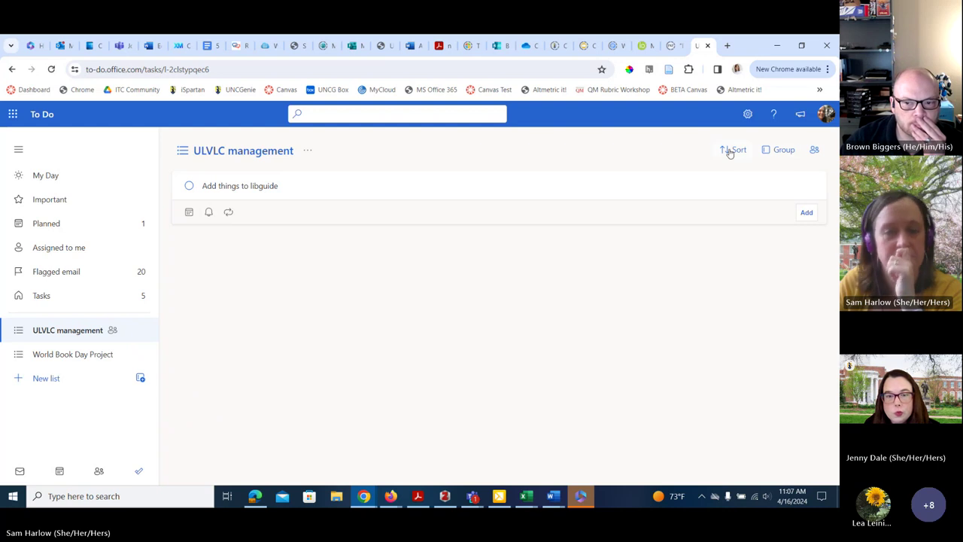
click(803, 214)
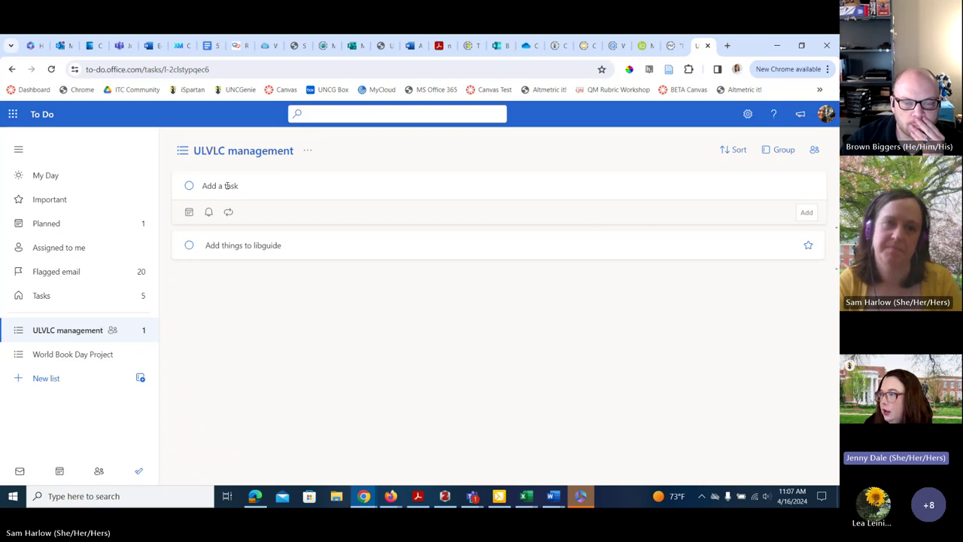
- Add 'Add cc to Youtube' and draft 'Add interns to workflow document' before switching to Outlook
text(Add)
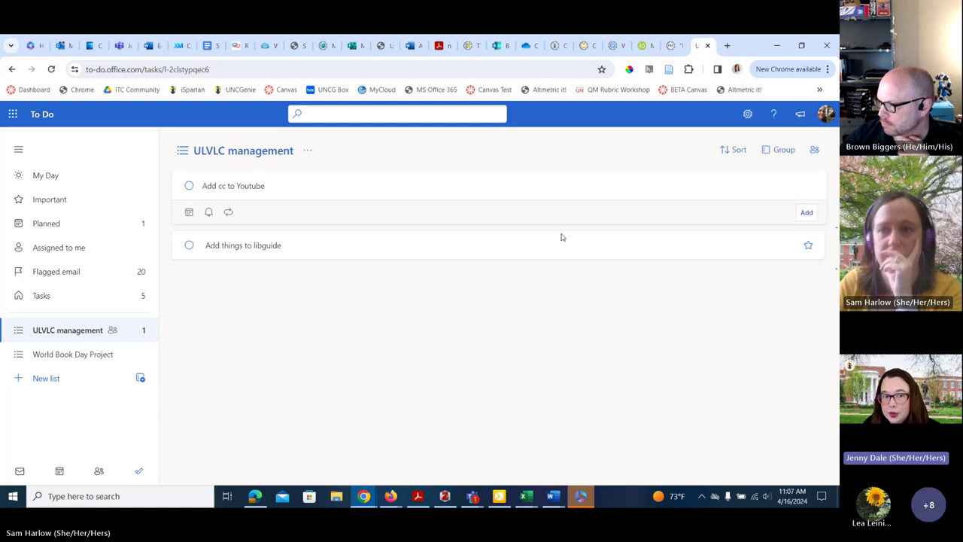
text( cc to Youtube)
click(802, 212)
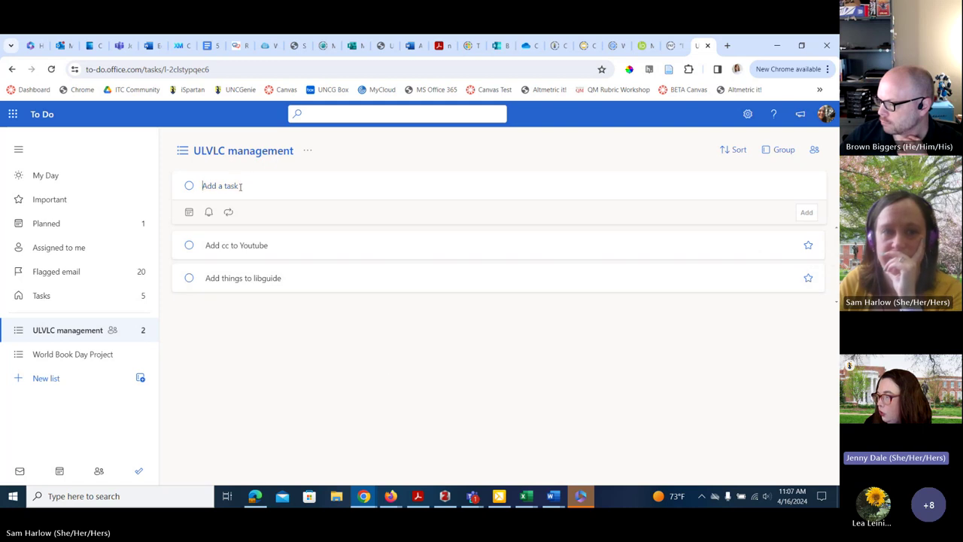
text(Add interns to w)
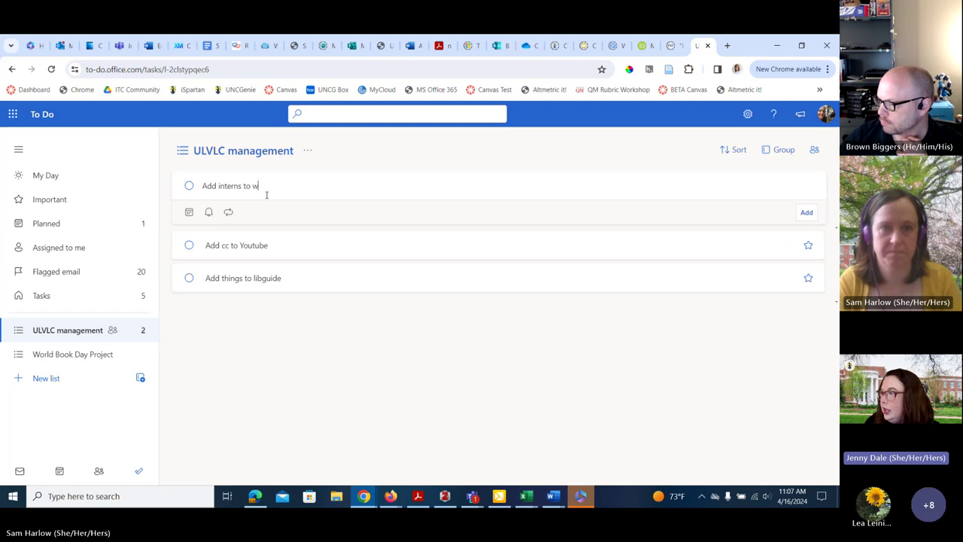
text(orkflow documentation)
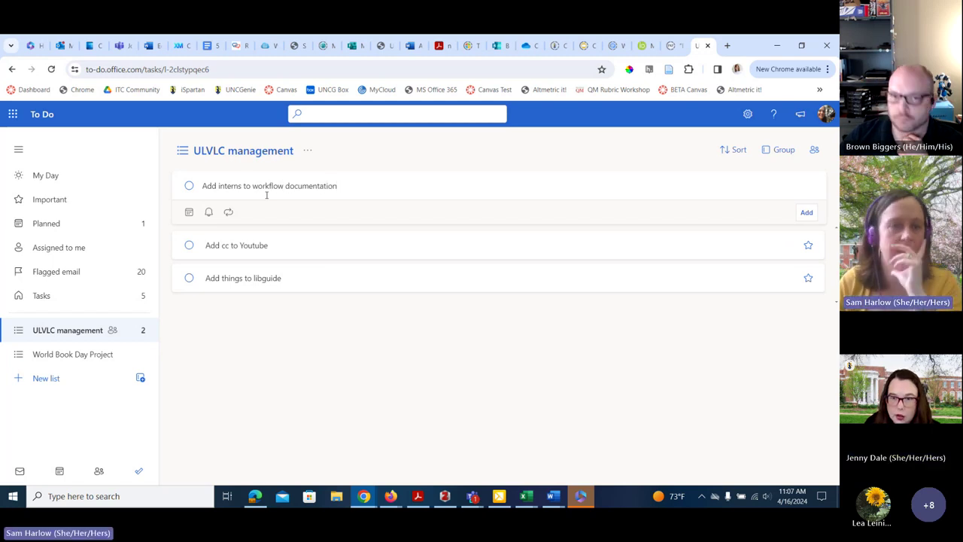
click(65, 47)
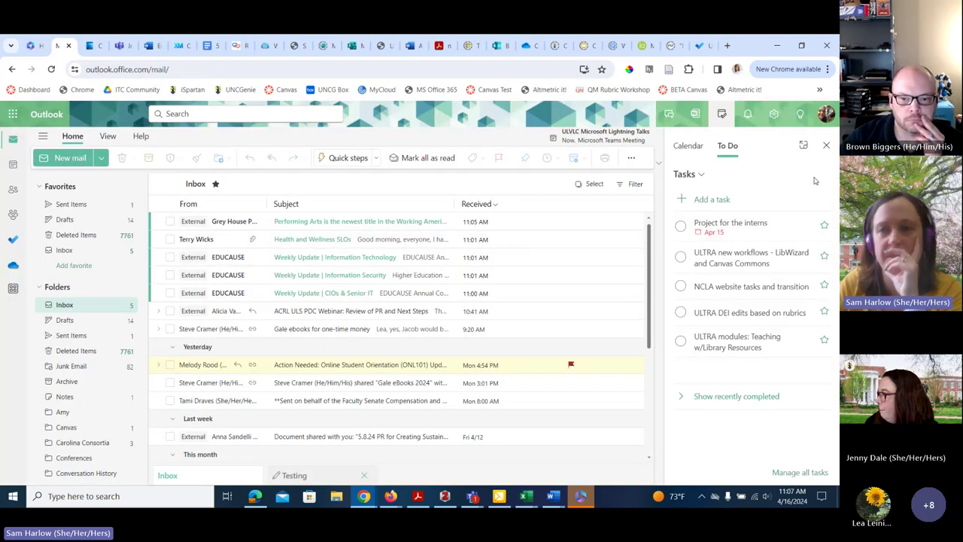
- Reload Outlook and show recently completed tasks in the To Do pane
click(826, 146)
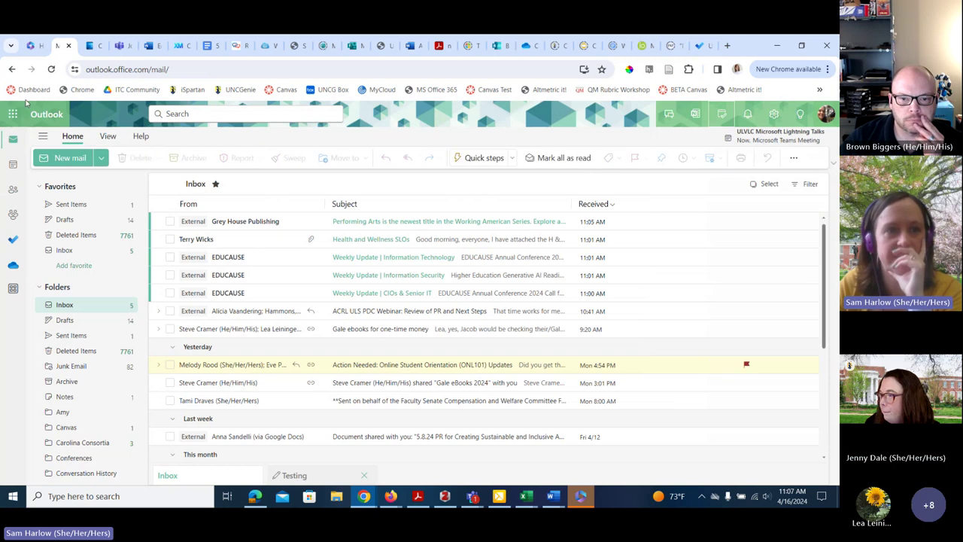
click(51, 69)
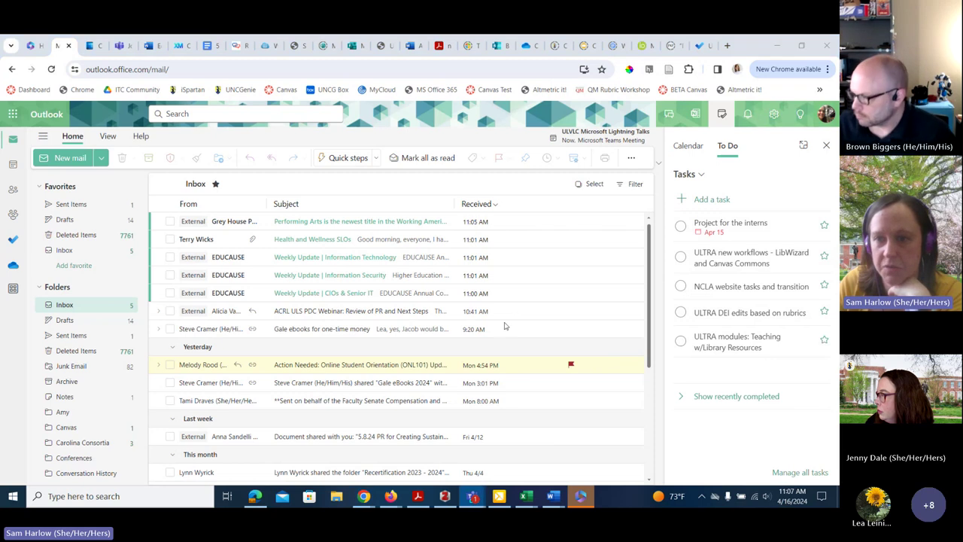
click(734, 397)
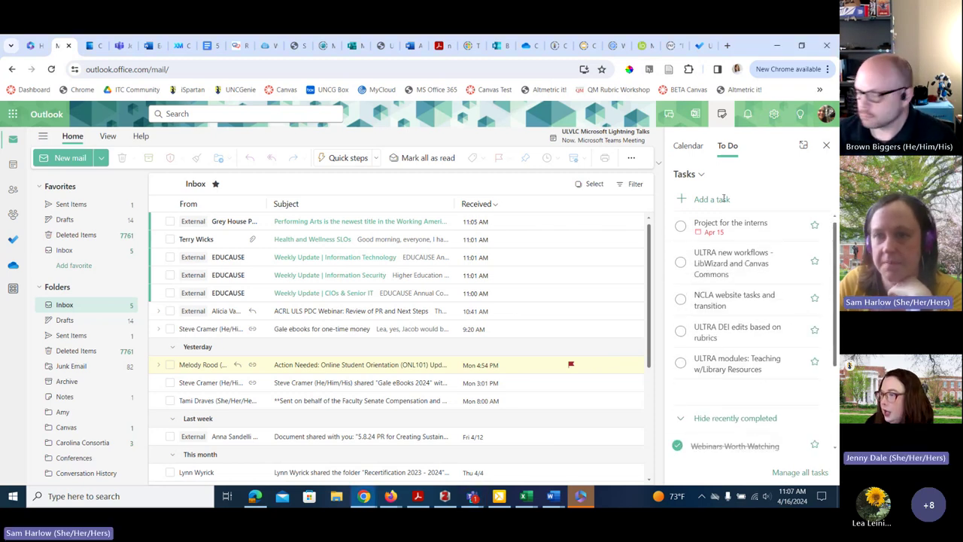
- Drop the interns task into a draft email, then drag the Action Needed email into To Do
click(62, 157)
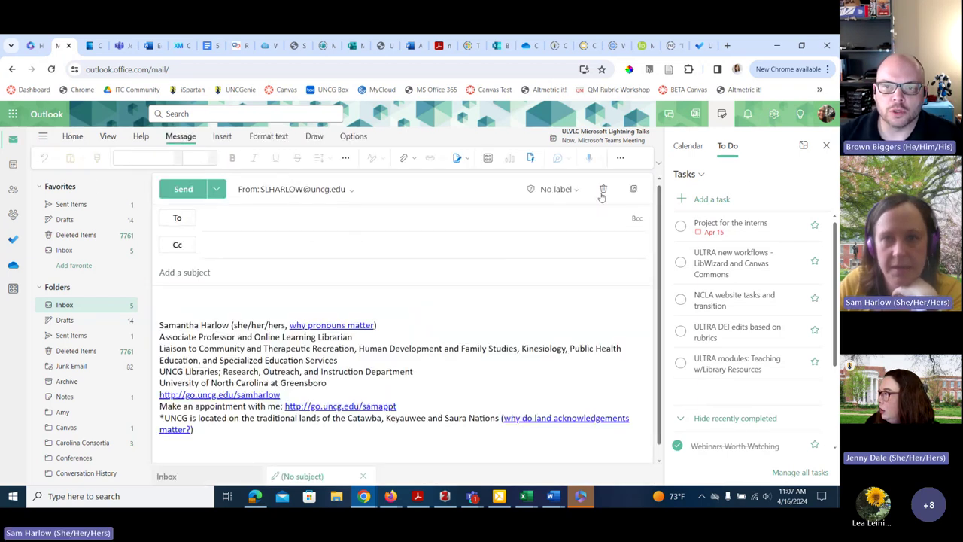
click(556, 189)
click(582, 194)
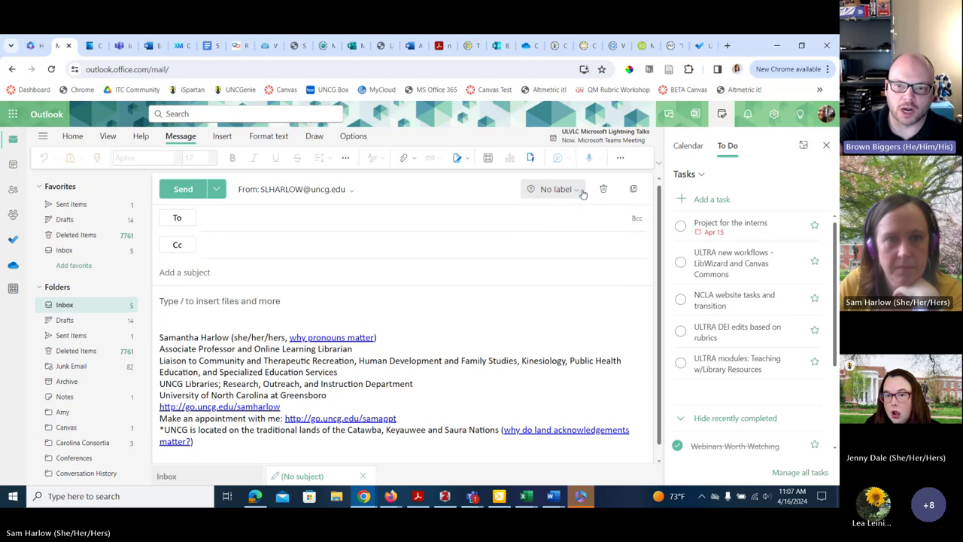
drag(735, 225, 178, 307)
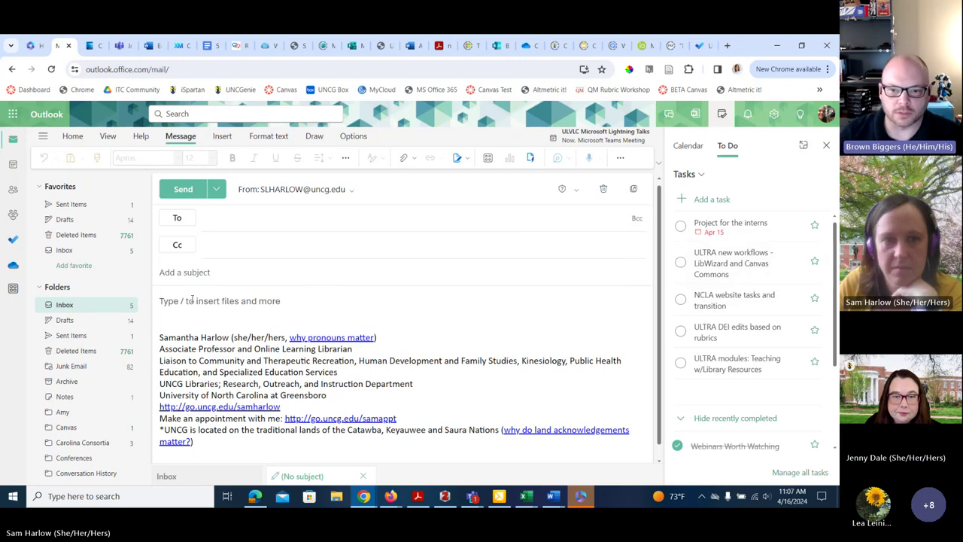
click(101, 306)
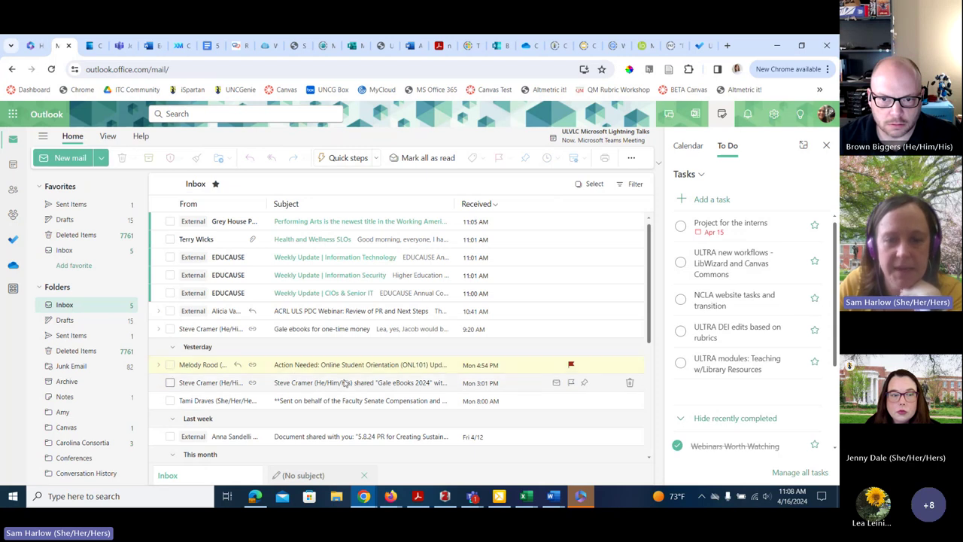
drag(266, 366, 735, 273)
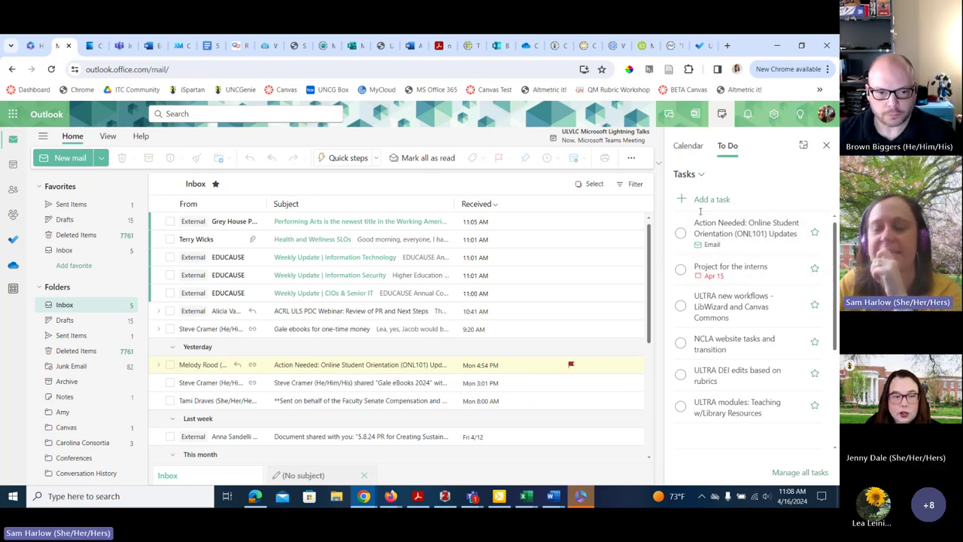
- Open the 'Add cc to Youtube' task details and try attaching a file, then cancel
click(699, 46)
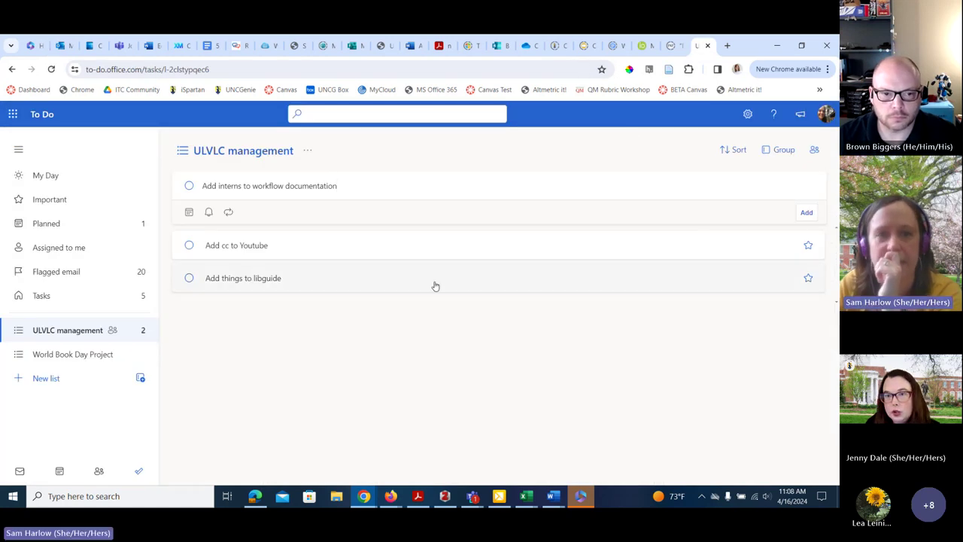
click(308, 248)
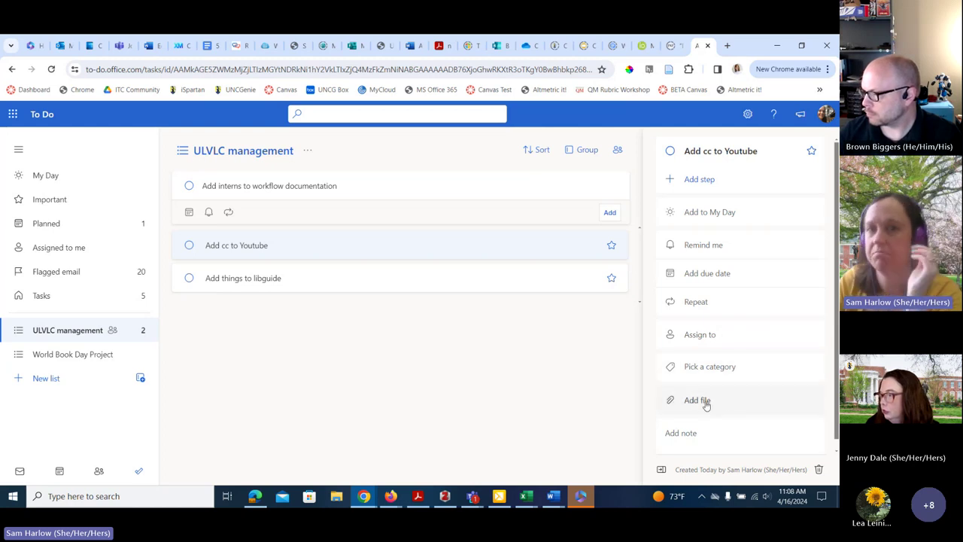
click(707, 403)
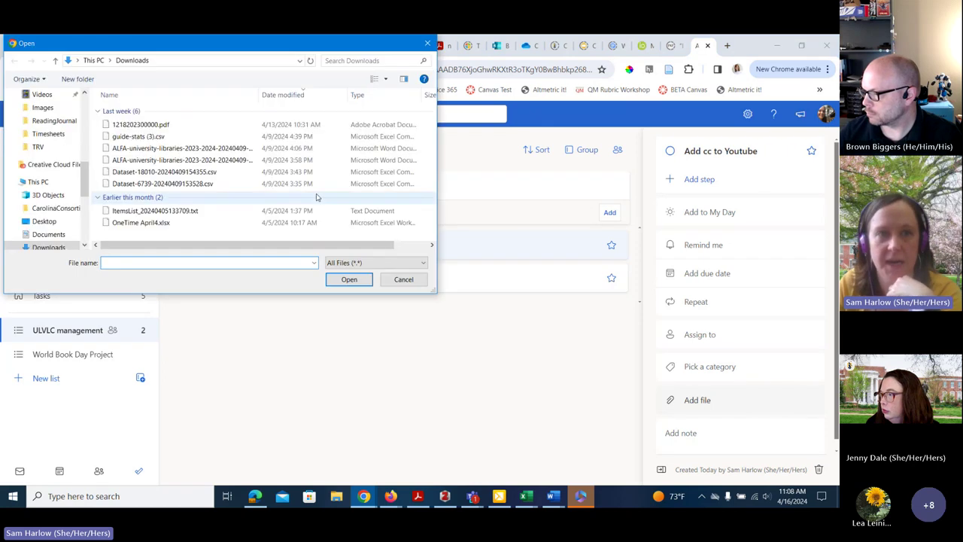
drag(86, 198, 79, 121)
scroll(78, 120, down, 10)
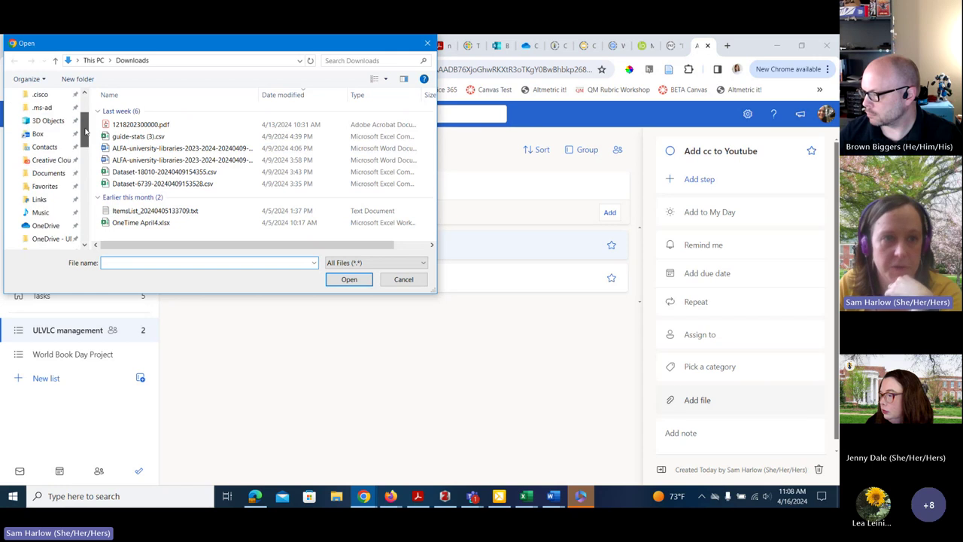
scroll(91, 242, down, 10)
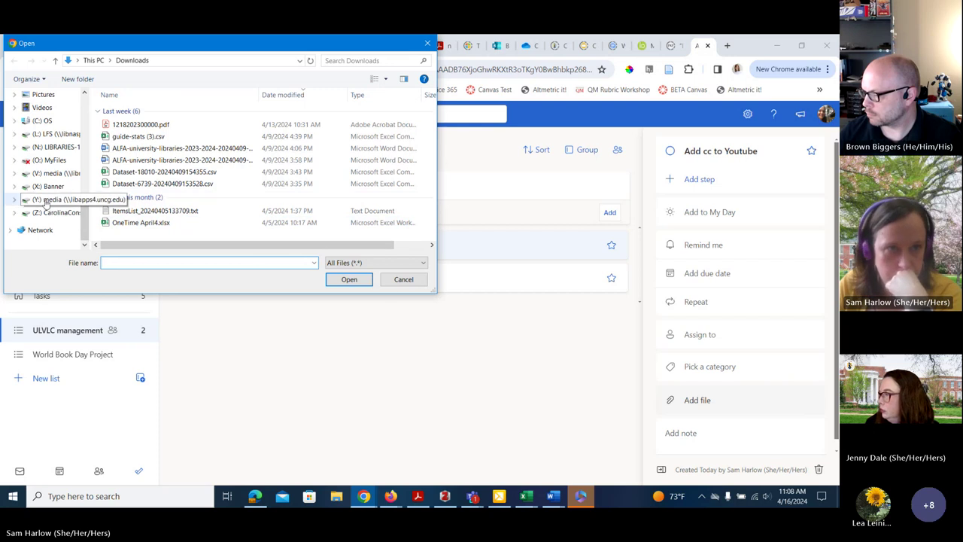
scroll(83, 195, up, 10)
drag(83, 195, 81, 154)
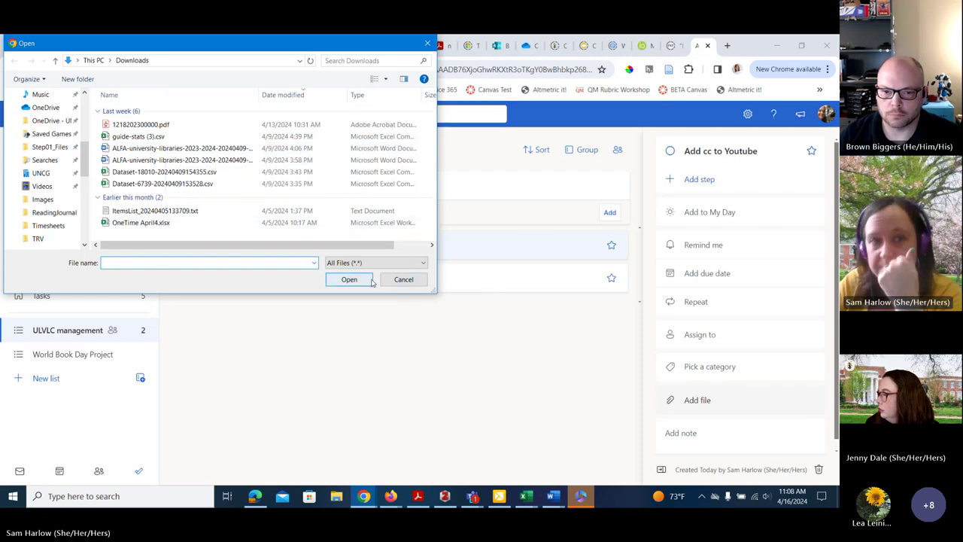
click(404, 280)
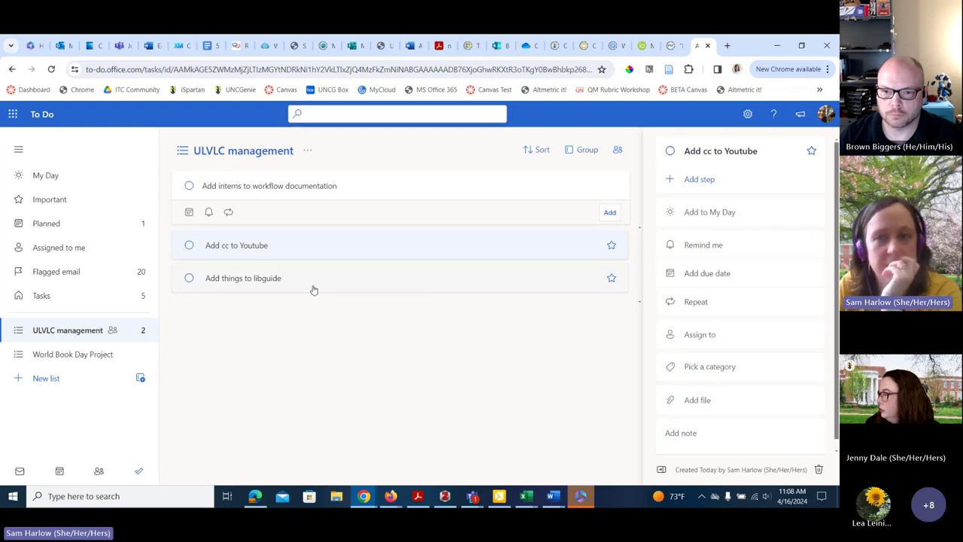
scroll(752, 301, down, 1)
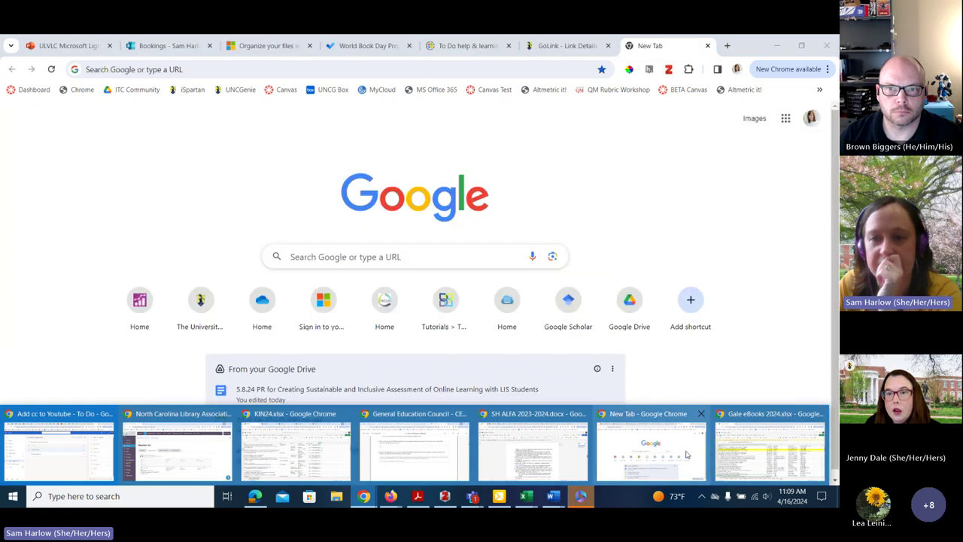
click(654, 450)
click(68, 44)
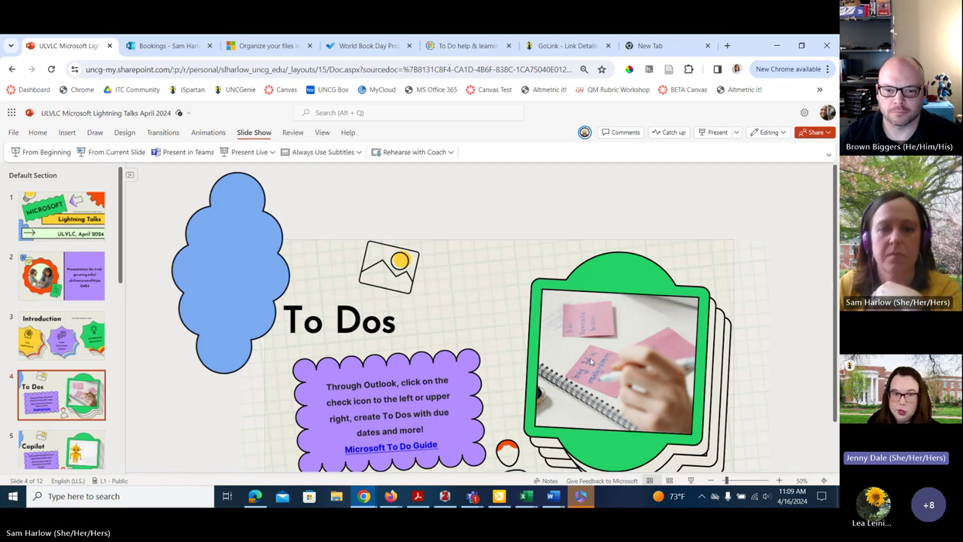
mouse_move(363, 495)
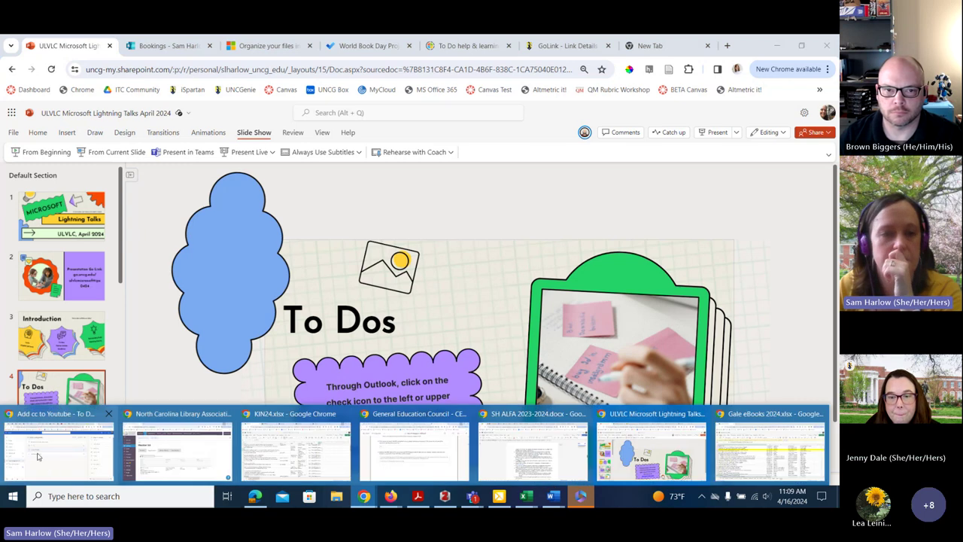
click(33, 463)
scroll(819, 307, up, 1)
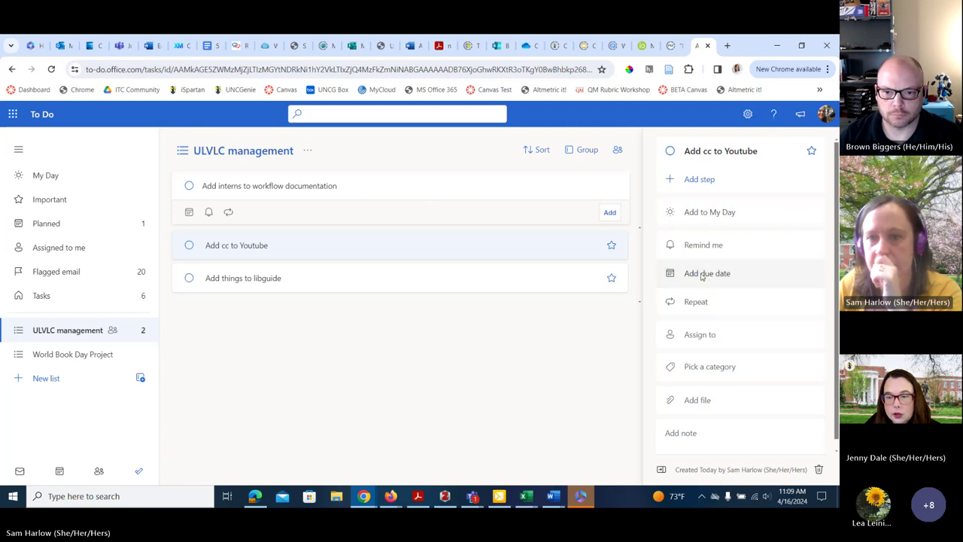
- Open the To Do tasks in Outlook on the web and view a new task's due-date options
click(93, 45)
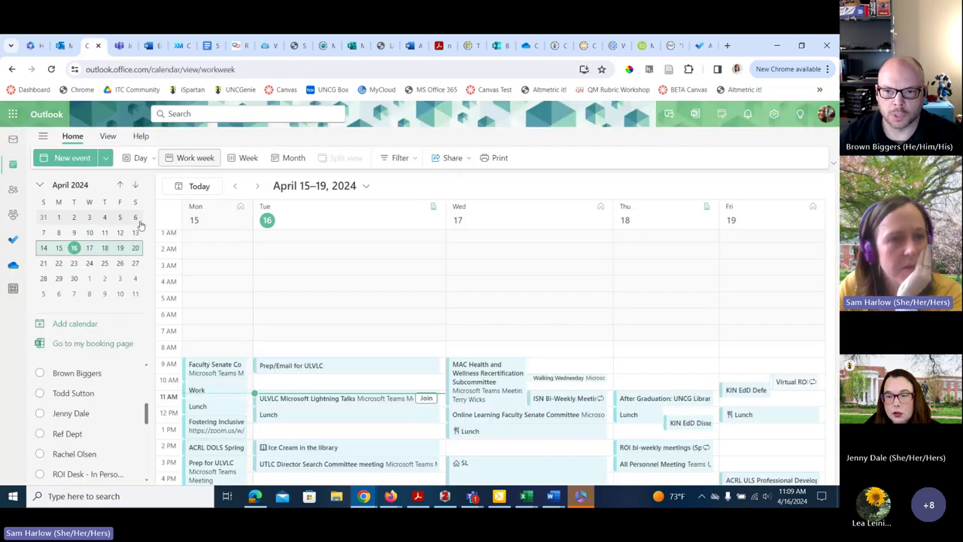
click(12, 240)
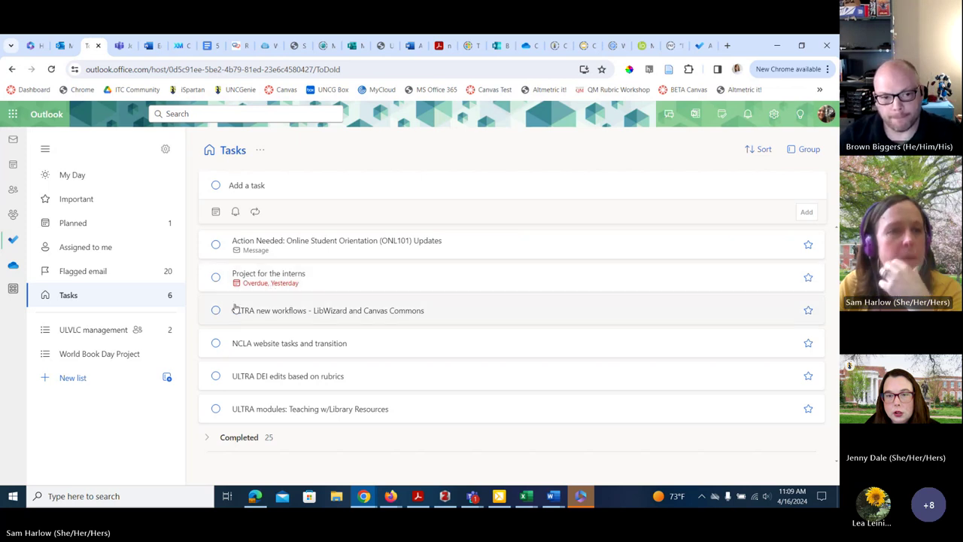
click(215, 212)
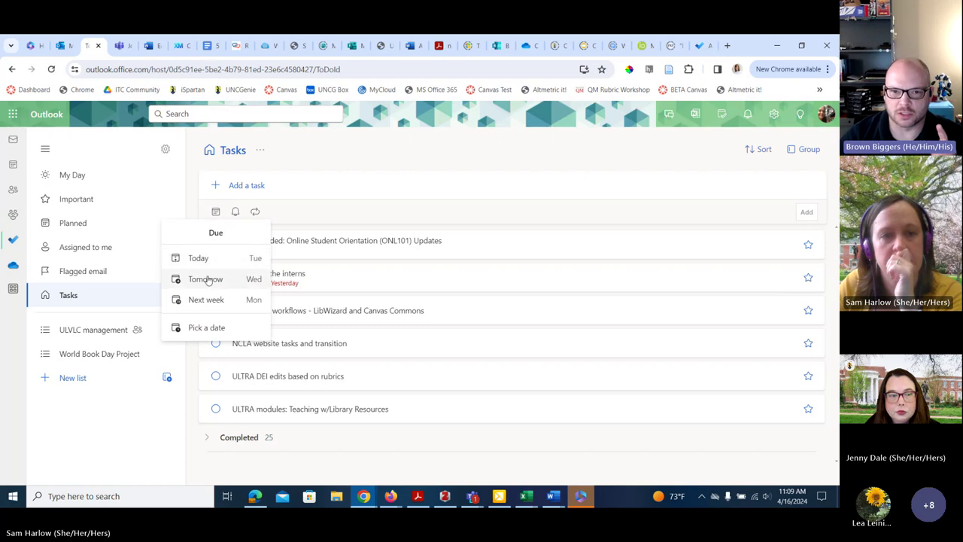
- Preview the Pick a date calendar, dismiss it, and open the ONL101 orientation task's details
click(214, 331)
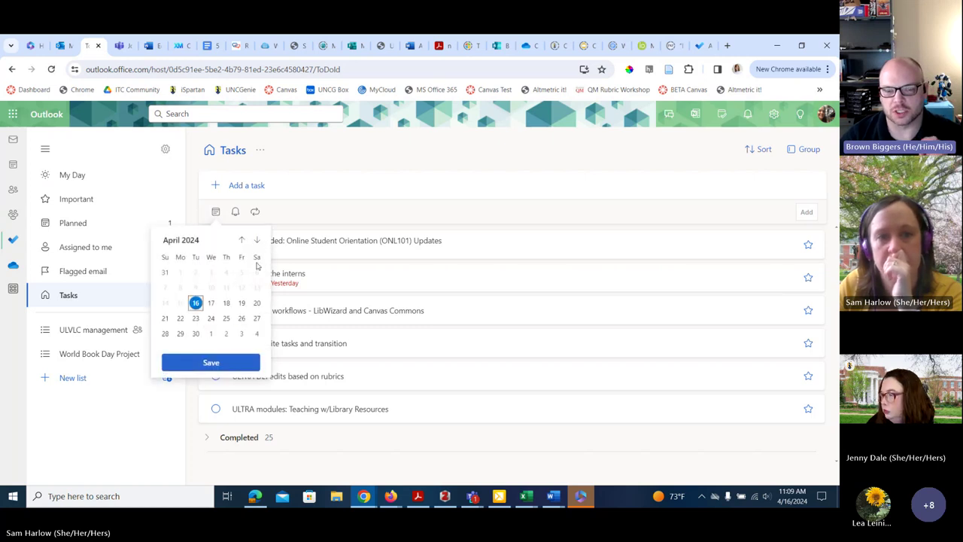
click(327, 189)
click(343, 251)
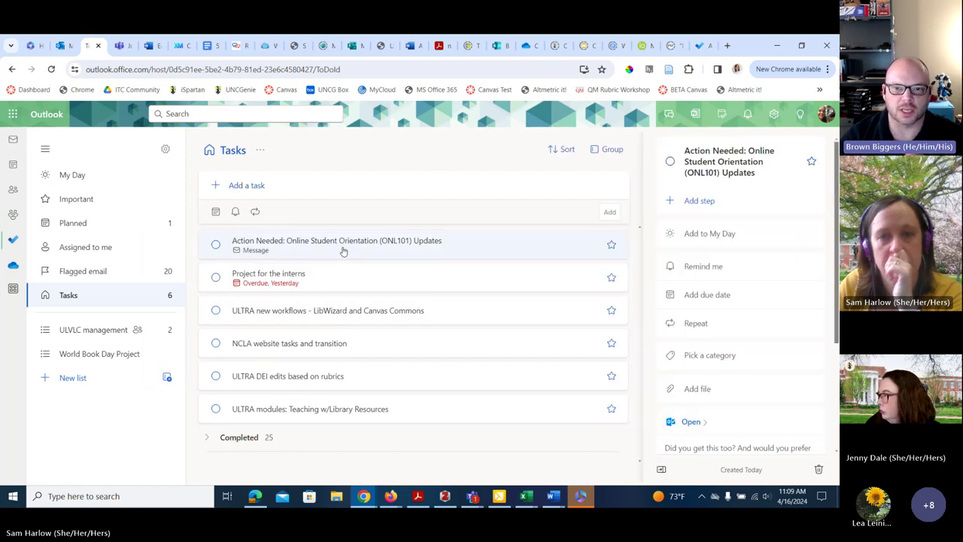
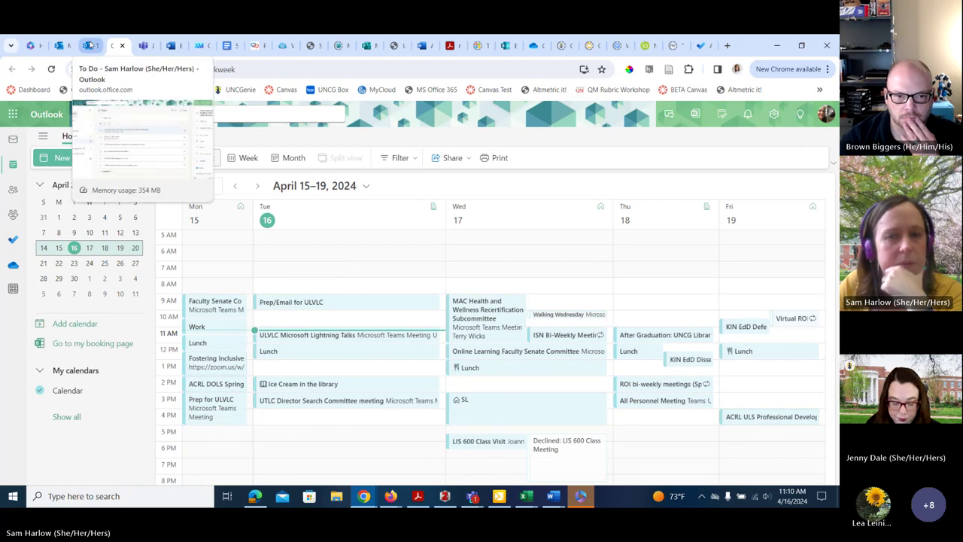
- In To Do, give the ONL101 orientation task a custom reminder for 12:30 PM today
click(89, 46)
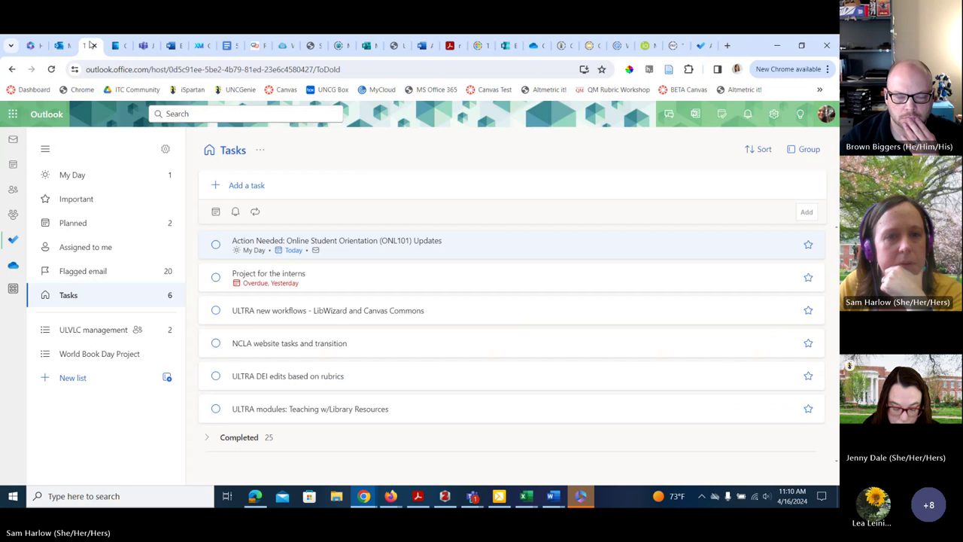
click(286, 249)
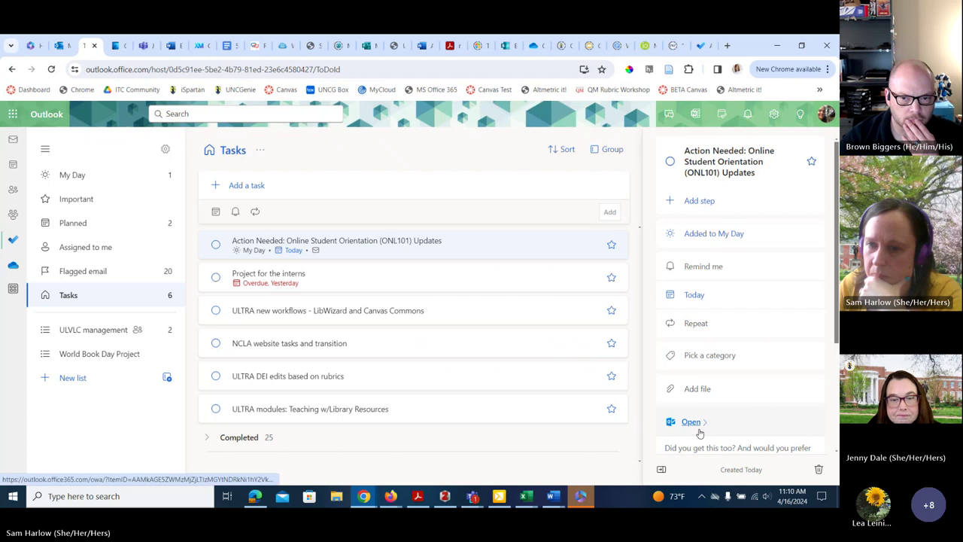
scroll(762, 398, down, 3)
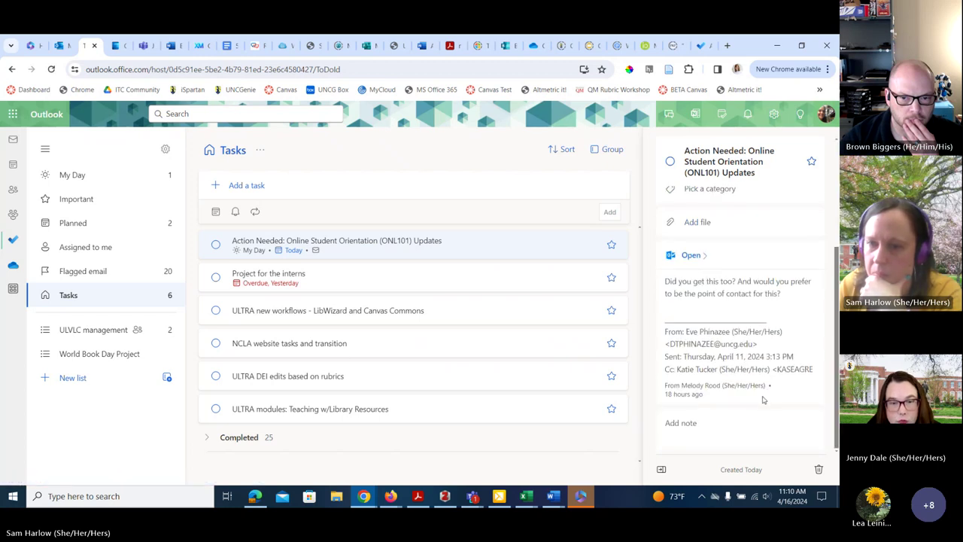
scroll(763, 399, up, 3)
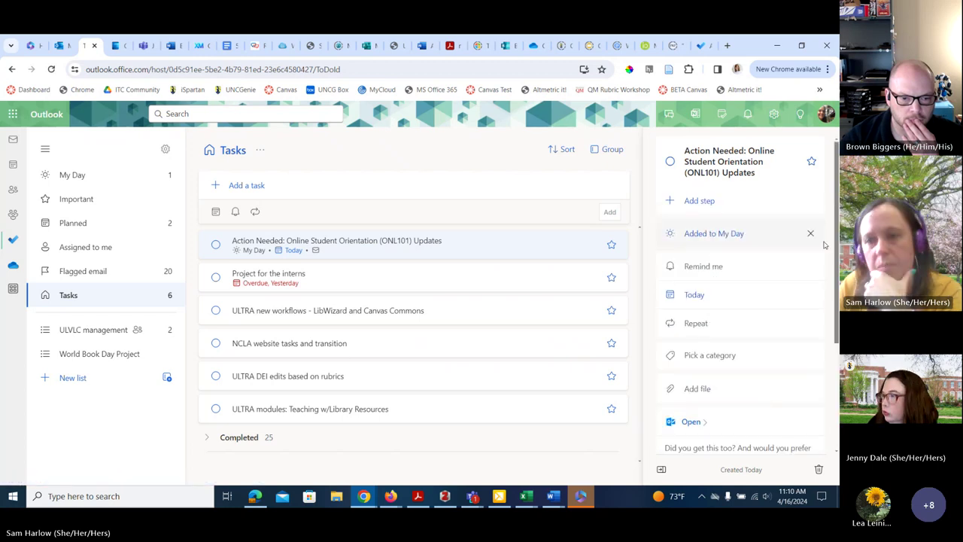
click(718, 272)
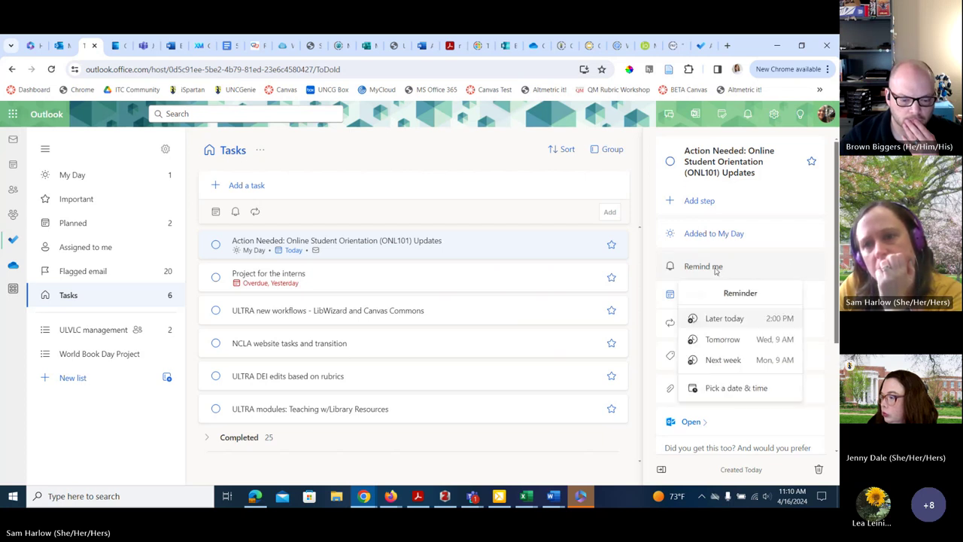
click(731, 388)
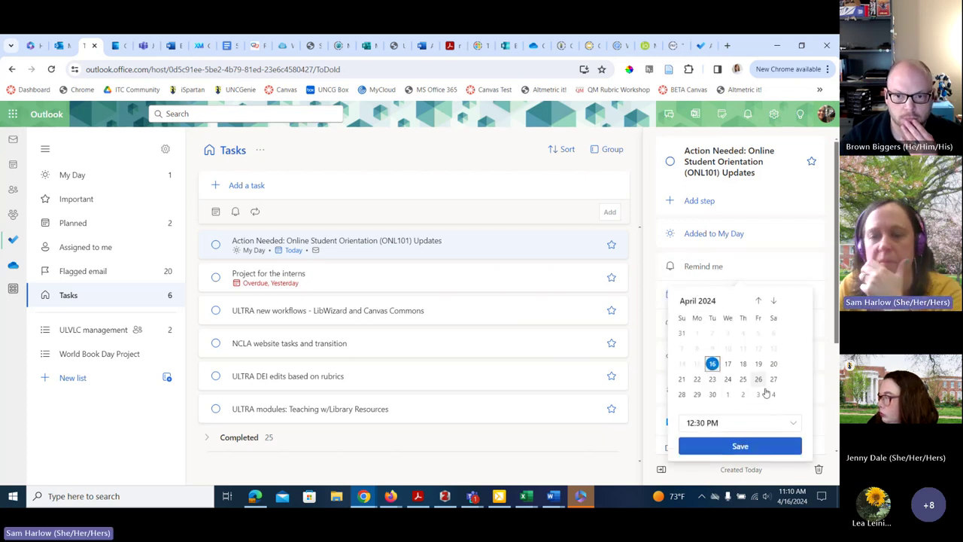
click(740, 445)
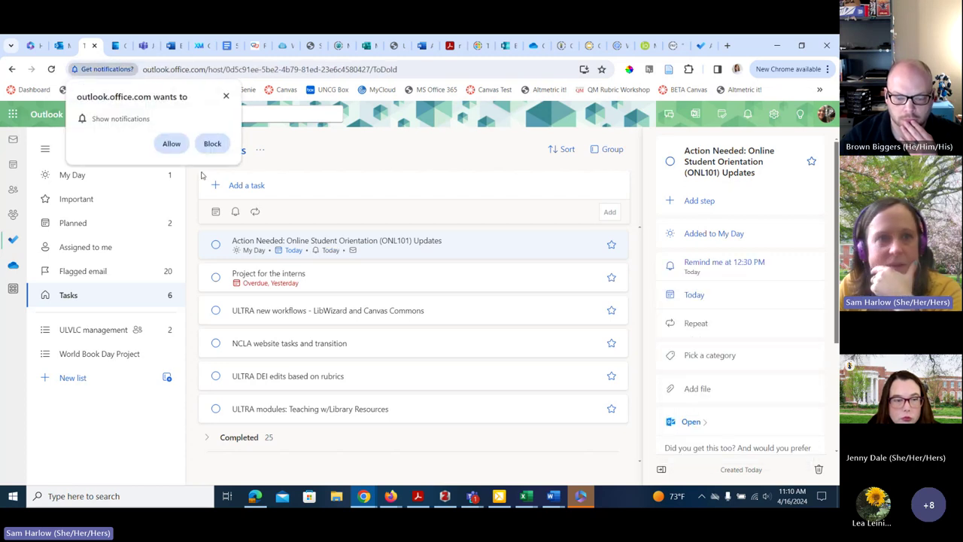
- Visit the work week calendar, return to To Do, and dismiss the browser notification request
click(119, 45)
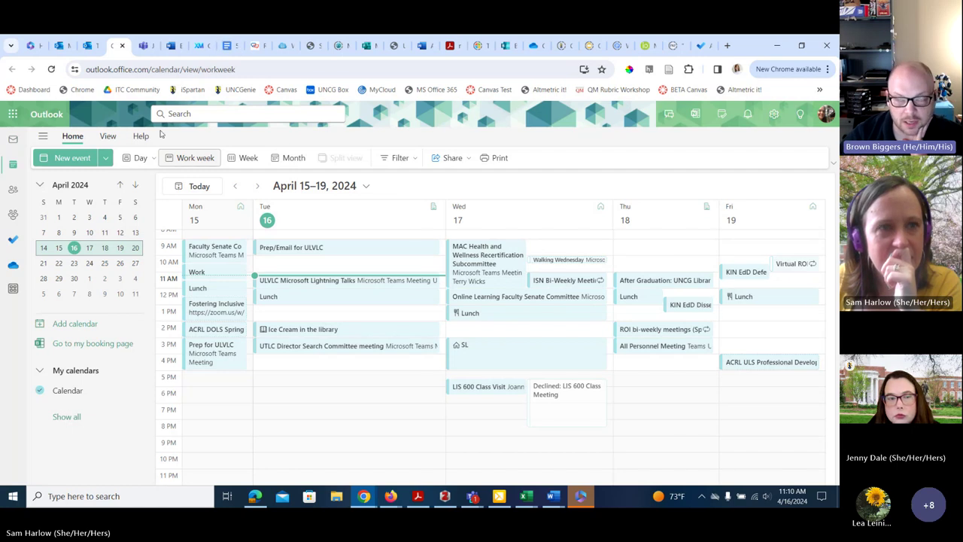
click(85, 46)
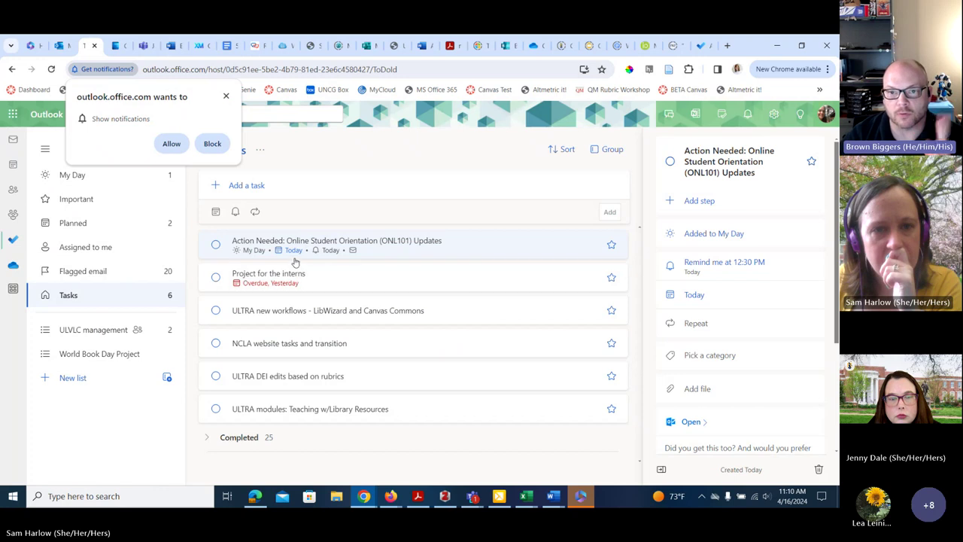
click(227, 96)
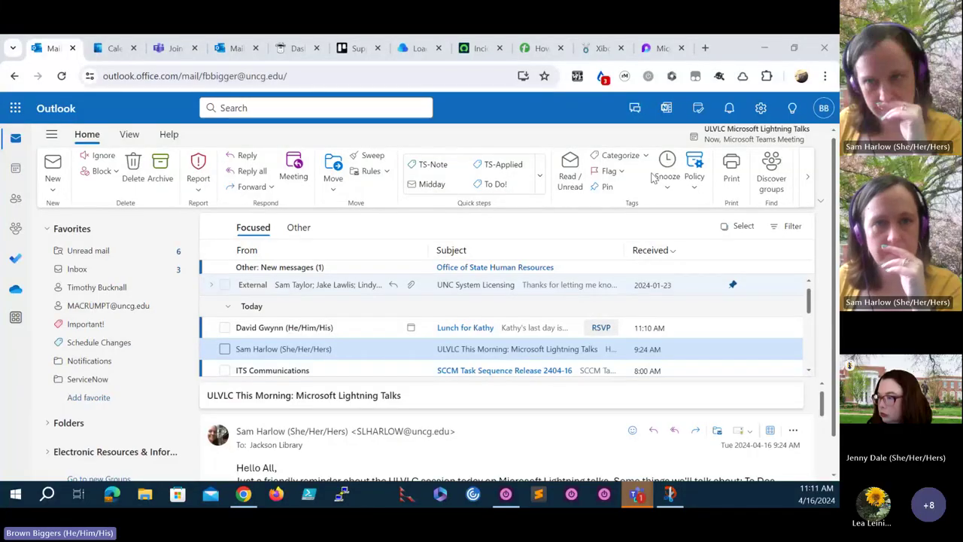
- Drag the Lightning Talks email onto today's 12 PM slot in My Day to draft a meeting
click(707, 109)
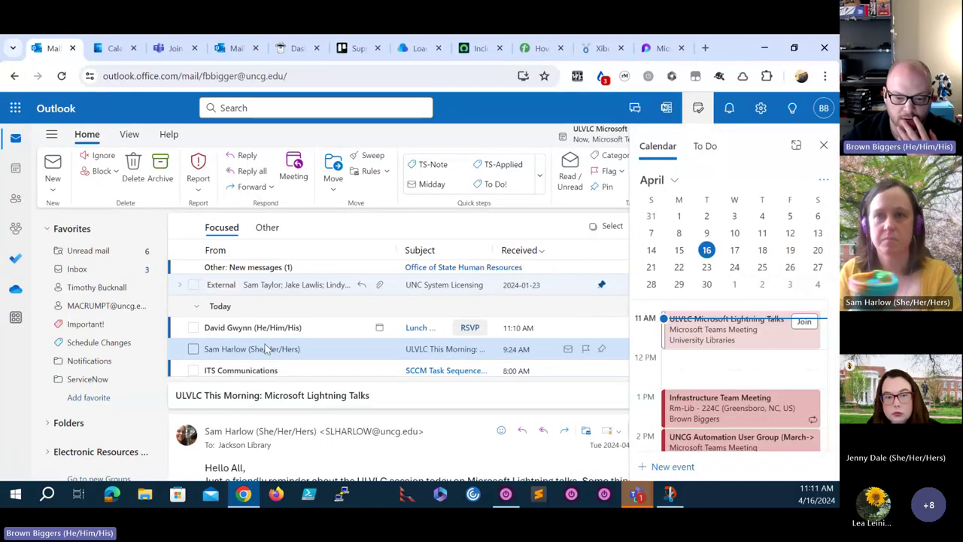
drag(451, 375, 734, 363)
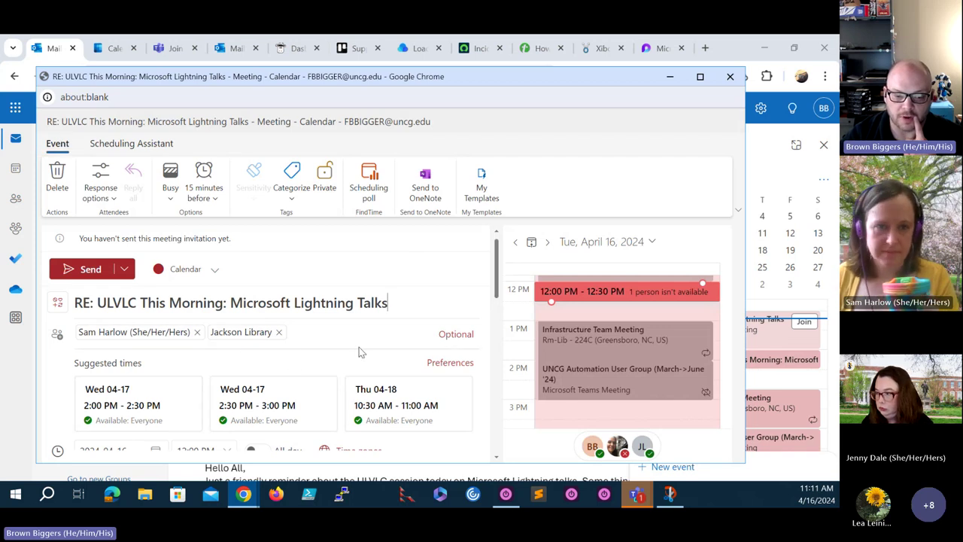
- Replace the sender and Jackson Library invitees with a suggested contact and move the meeting earlier
click(197, 332)
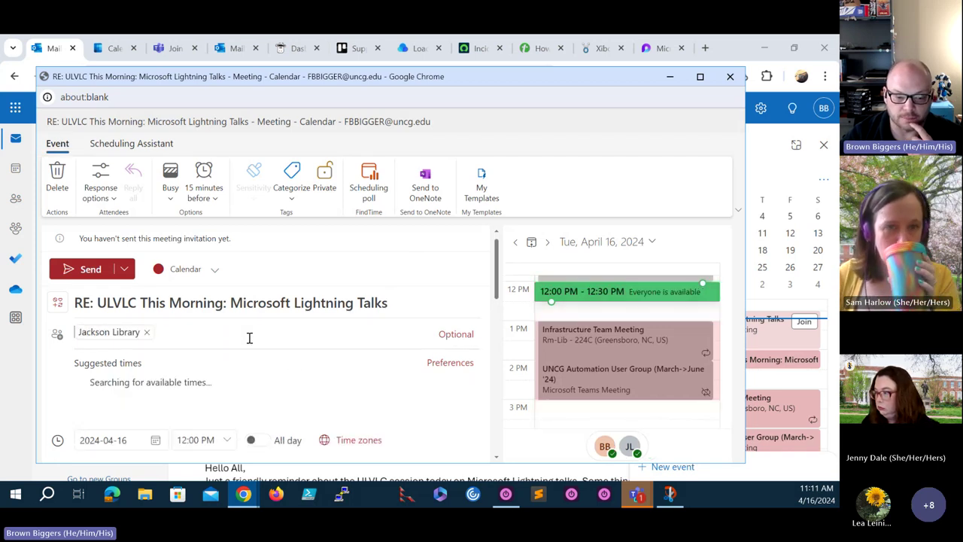
click(149, 332)
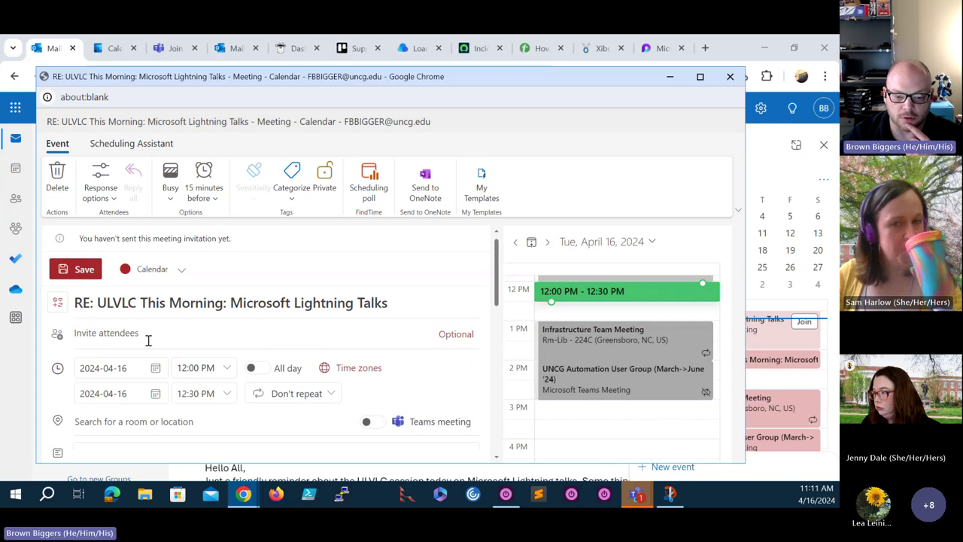
click(346, 336)
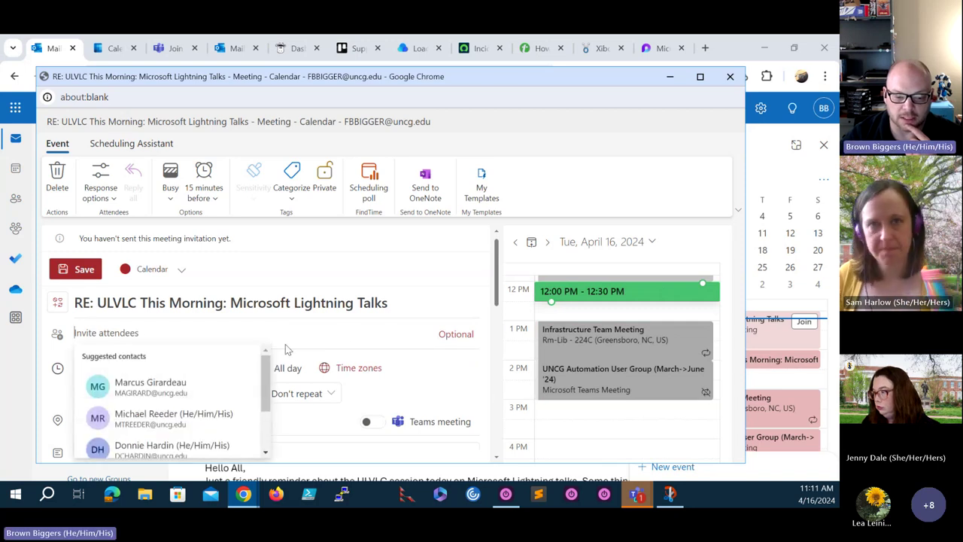
click(165, 388)
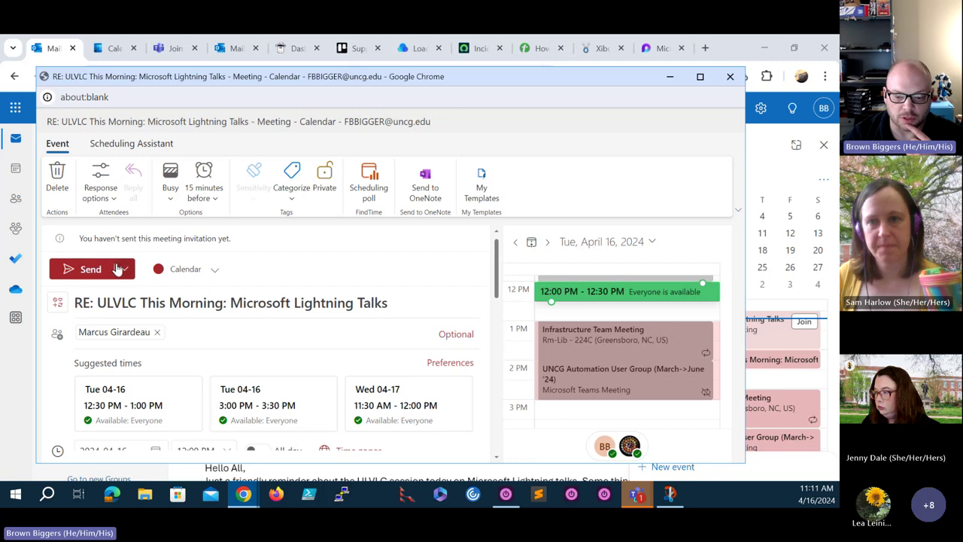
drag(684, 285, 655, 338)
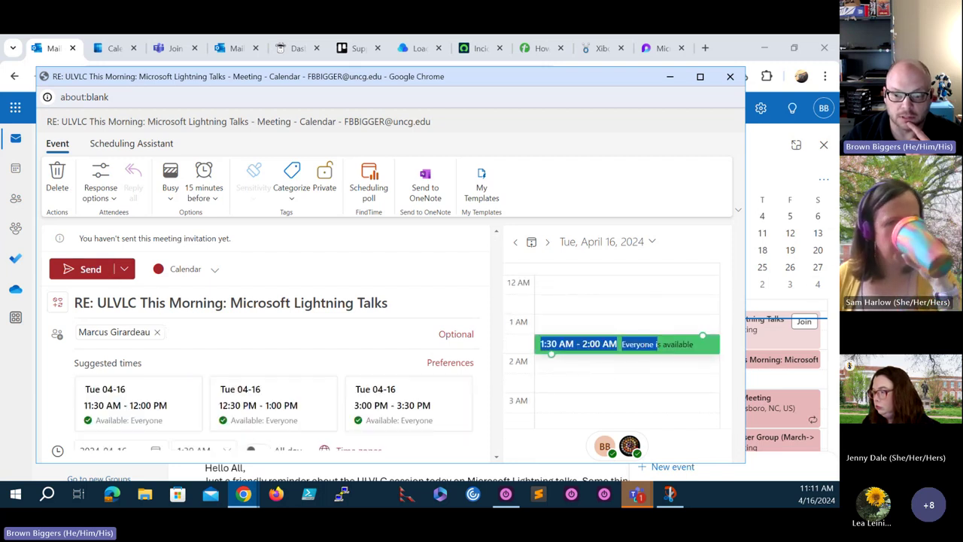
- Close the meeting draft window and discard the unsent draft
click(729, 76)
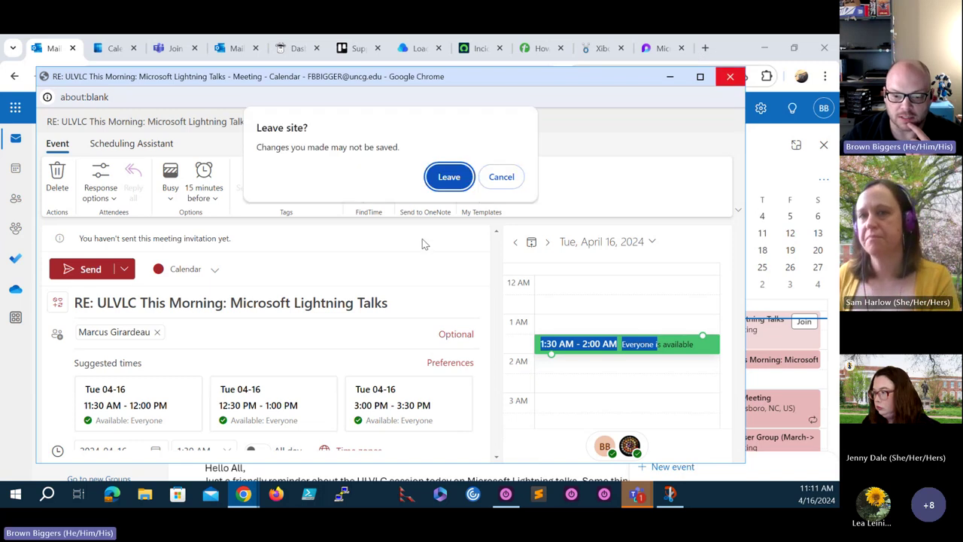
click(490, 186)
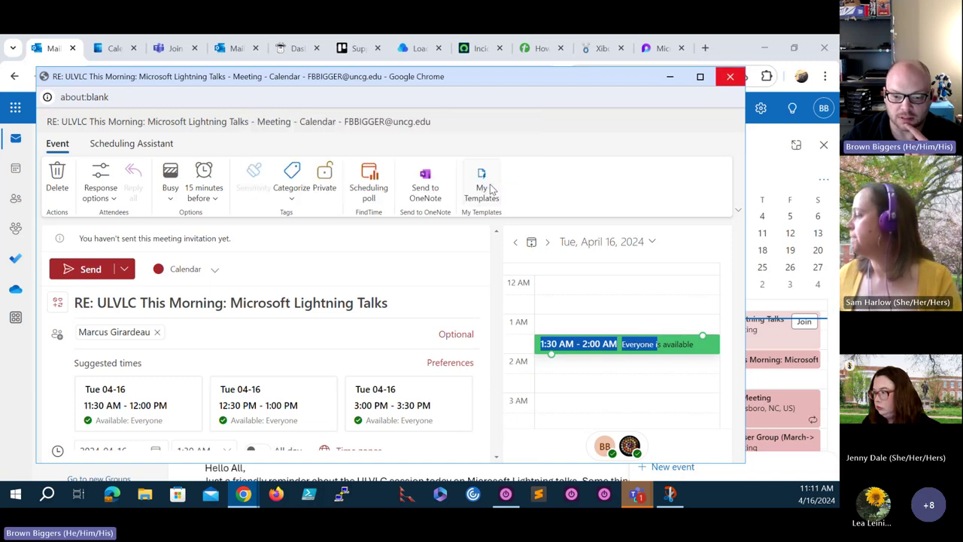
click(729, 76)
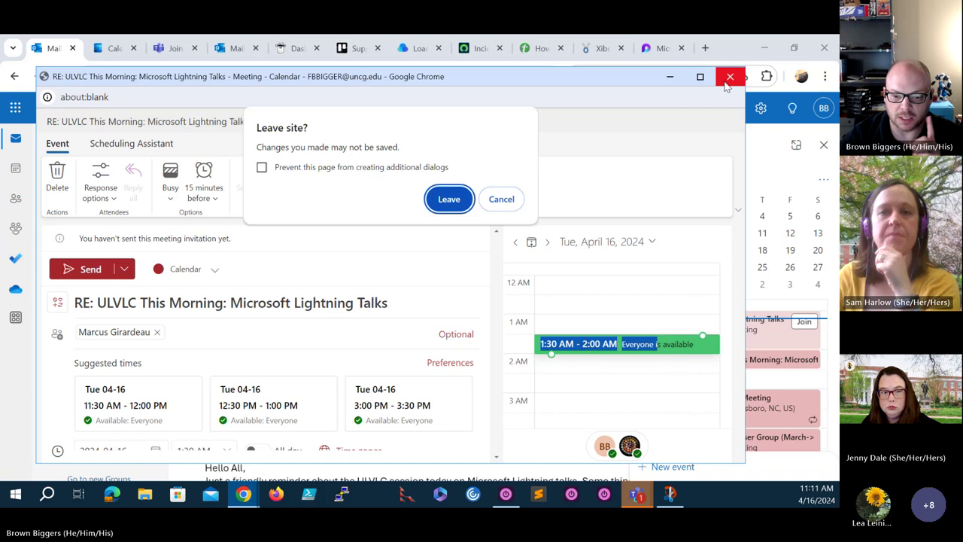
click(454, 208)
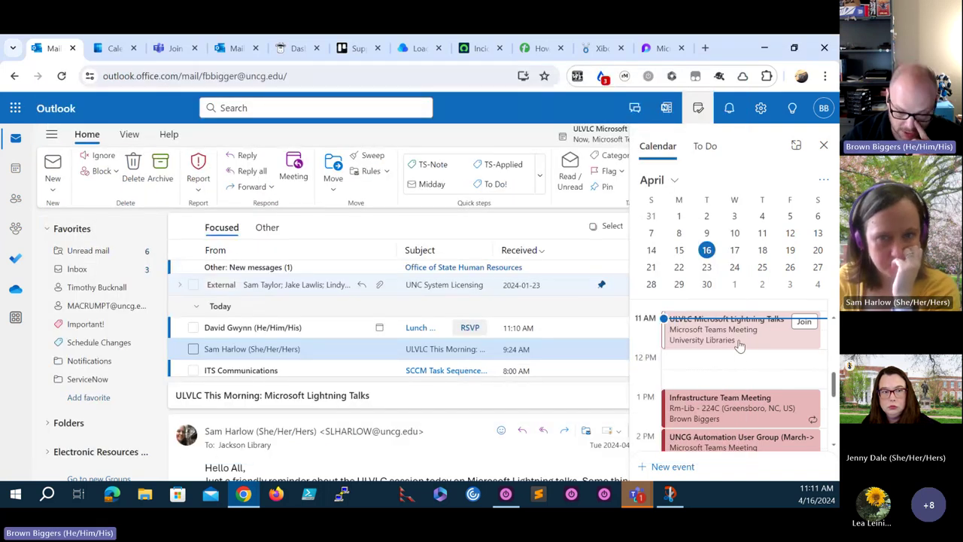
- Set a Tomorrow reminder on the flagged Today email task, then view the calendar week
click(704, 145)
right_click(748, 218)
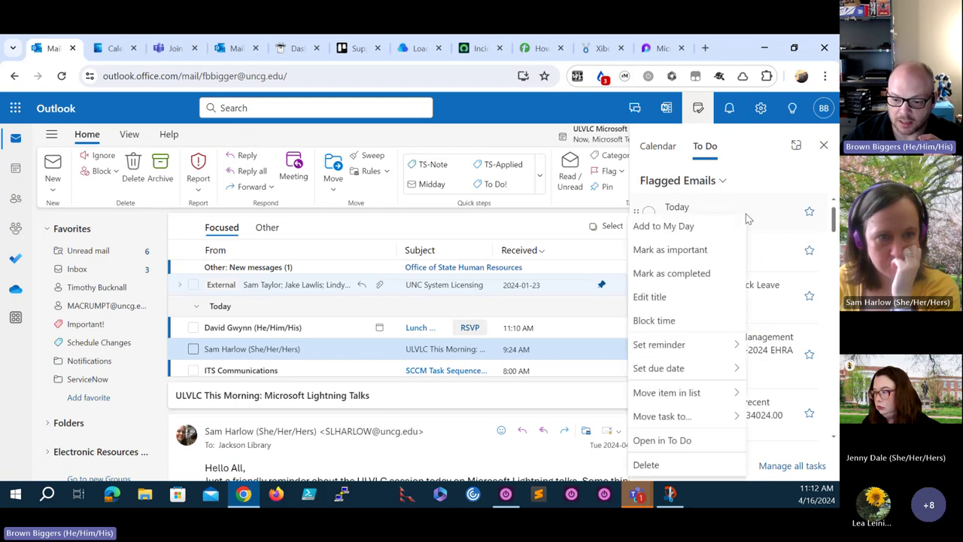
mouse_move(715, 366)
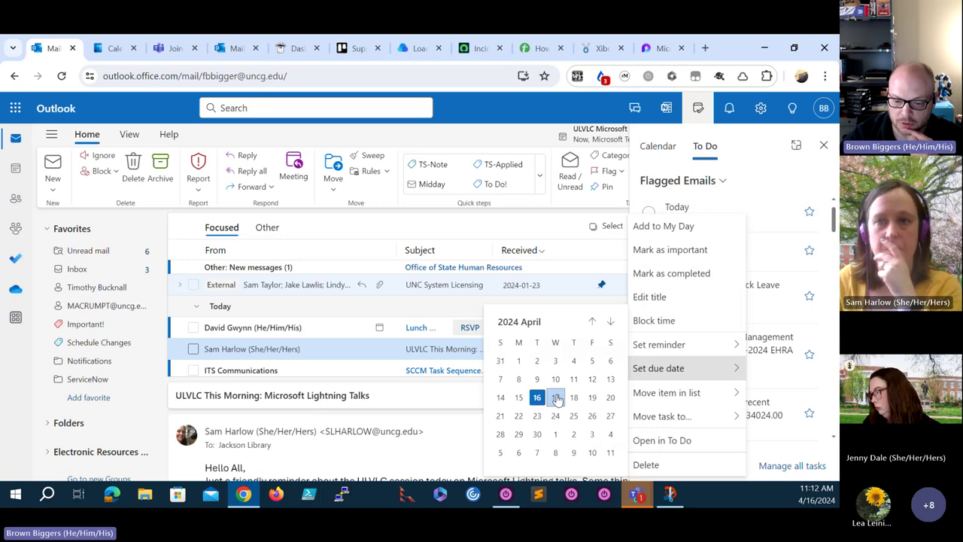
mouse_move(698, 352)
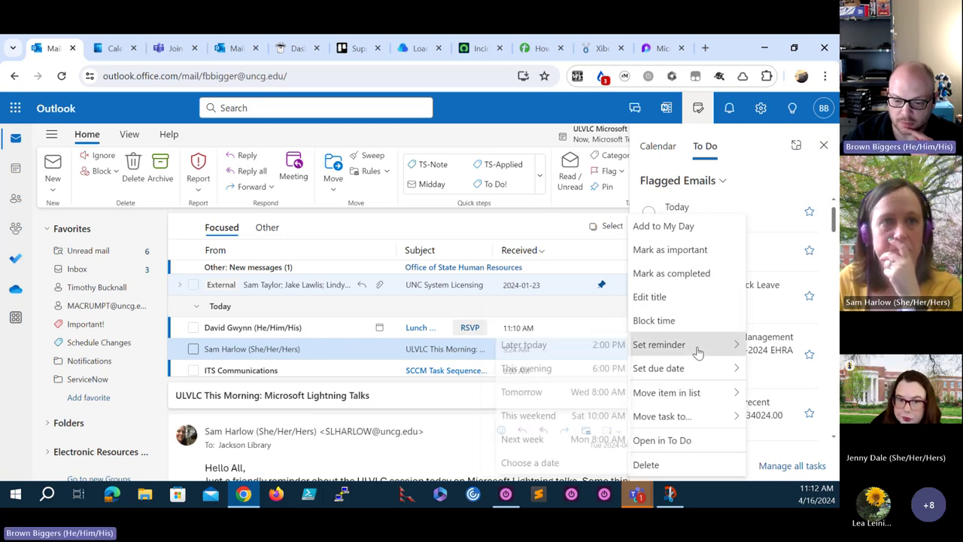
click(562, 398)
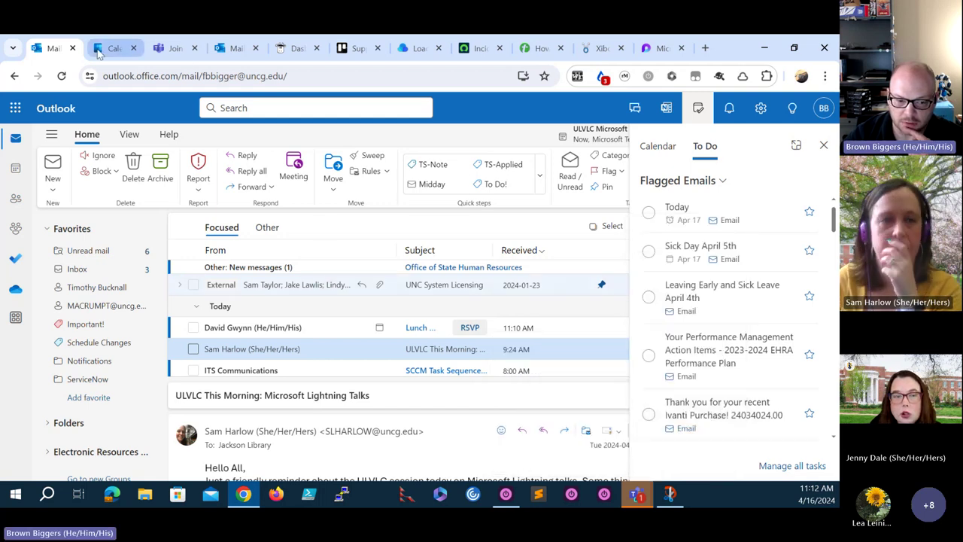
click(108, 51)
- Check the calendar Filter options and switch the calendar to Day view
scroll(369, 305, down, 3)
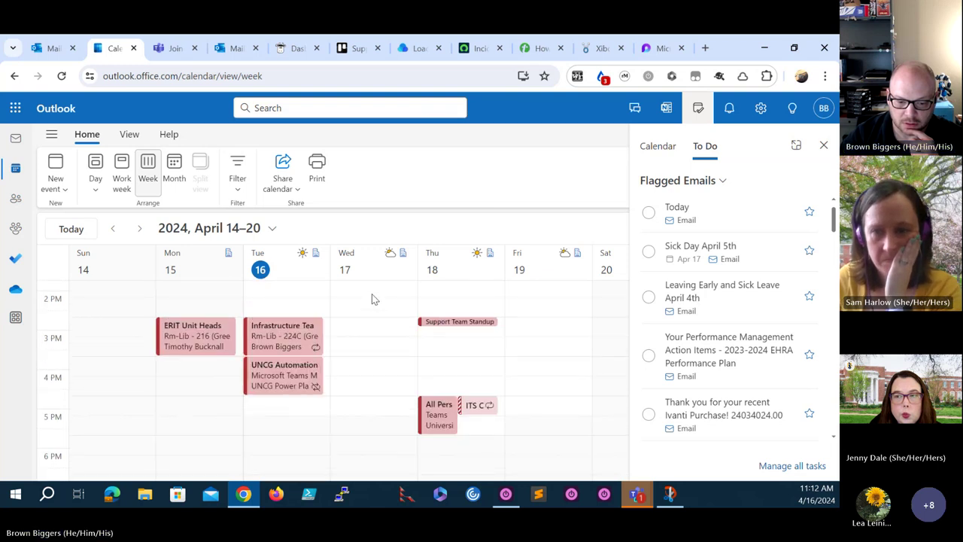
scroll(369, 297, up, 10)
click(237, 170)
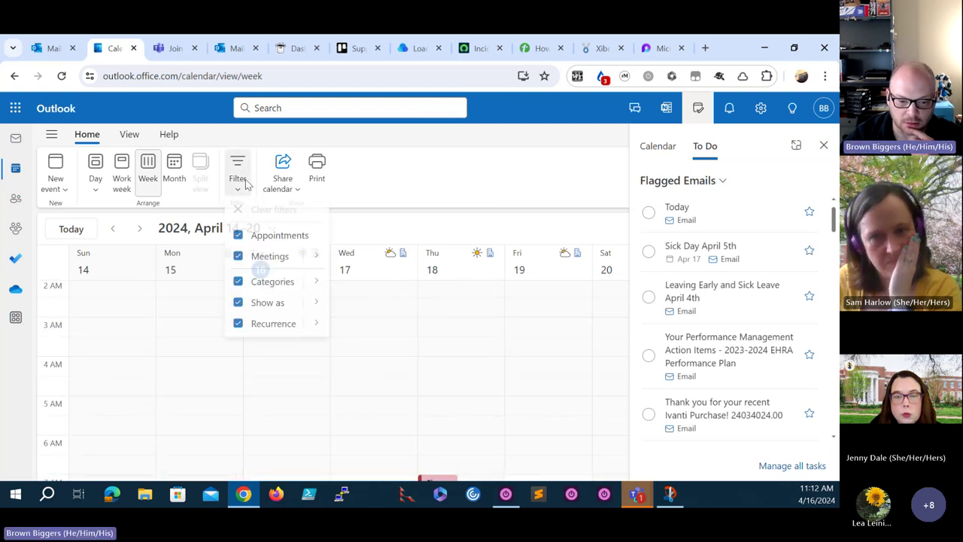
mouse_move(316, 256)
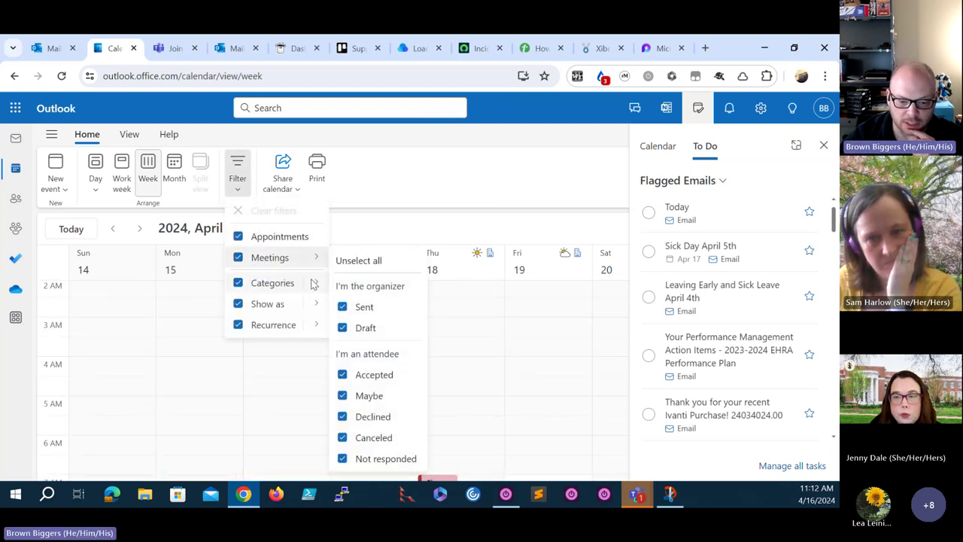
mouse_move(312, 328)
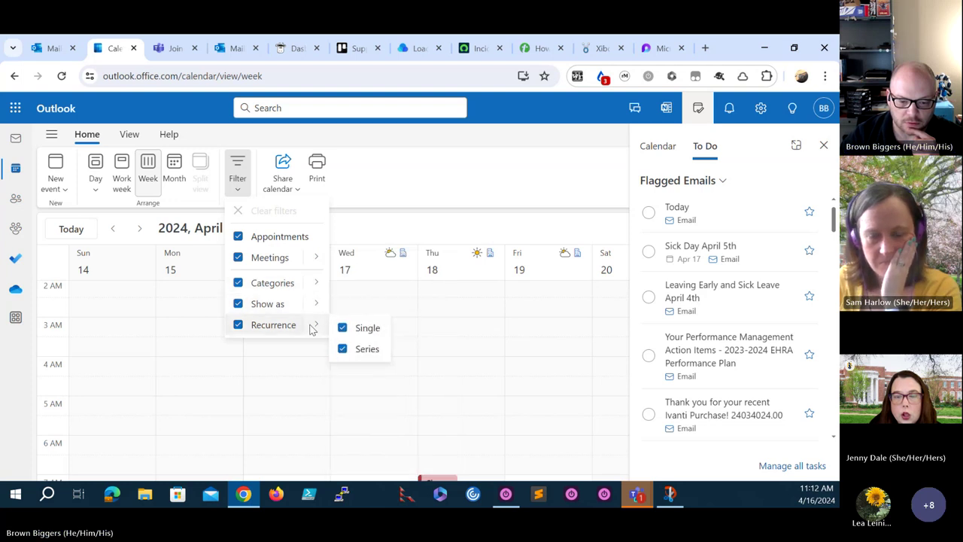
click(95, 171)
- Open the full To Do page via Manage all tasks
scroll(314, 337, up, 5)
scroll(314, 337, down, 5)
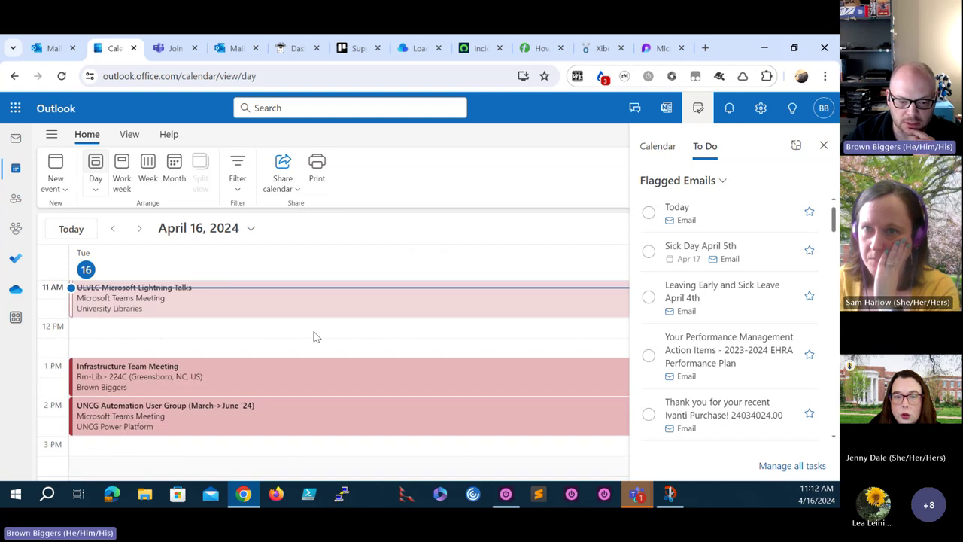
click(790, 465)
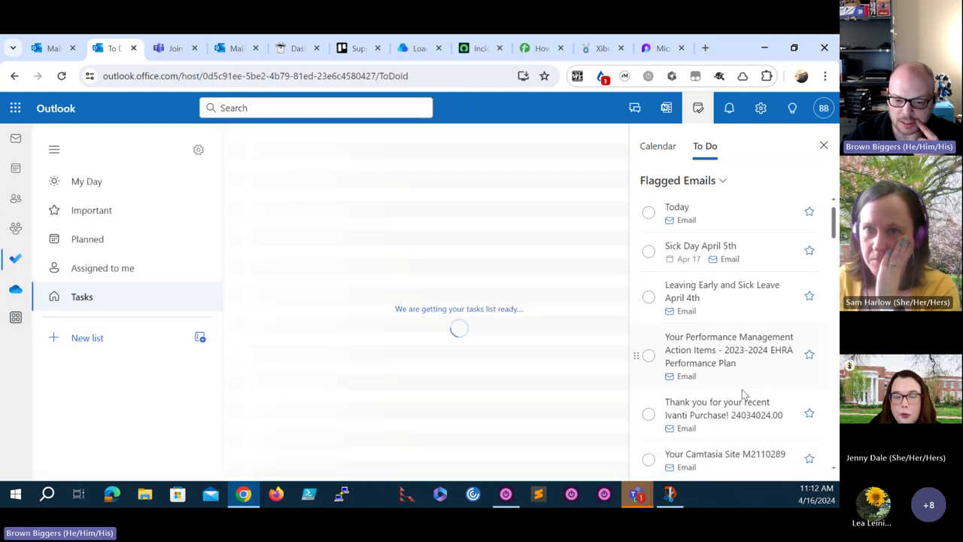
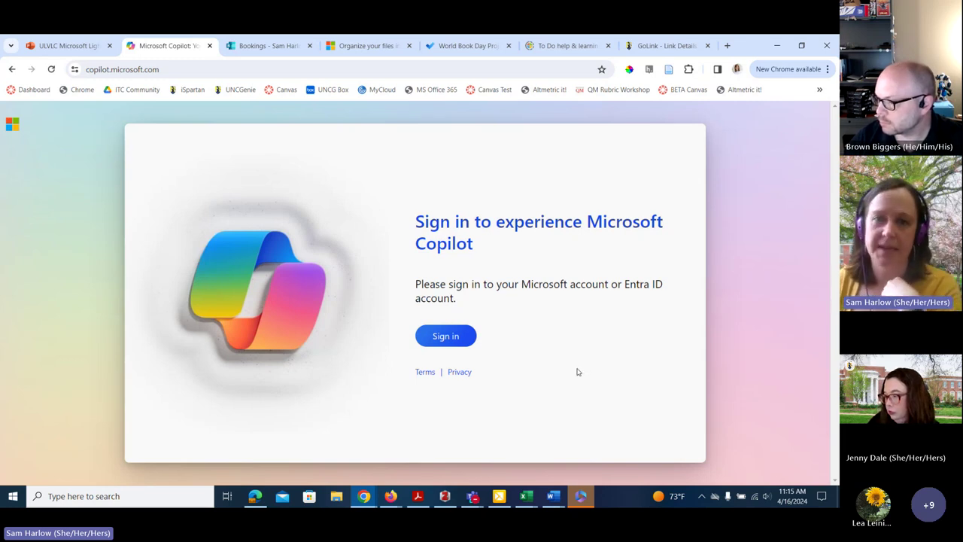
- Sign in to Copilot with the university work e-mail as a Work or school account
click(436, 337)
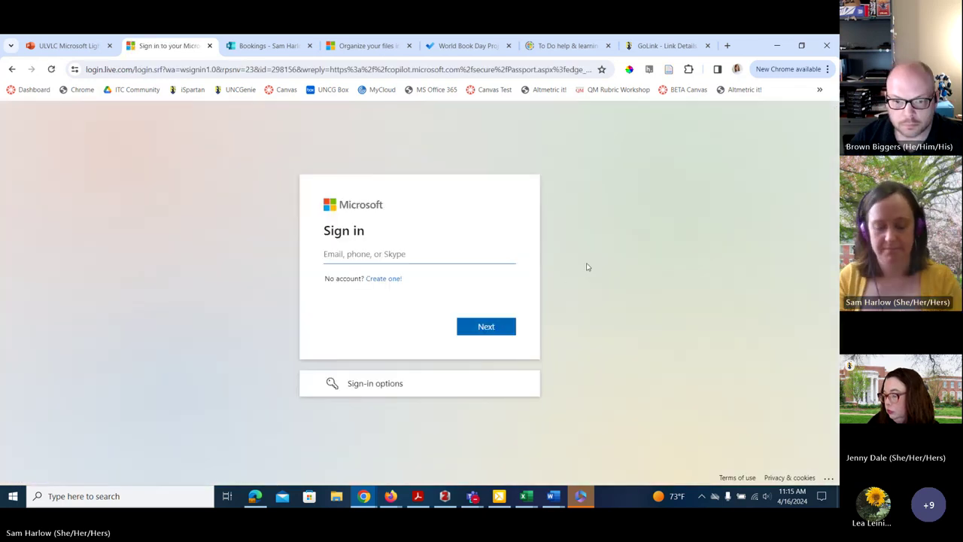
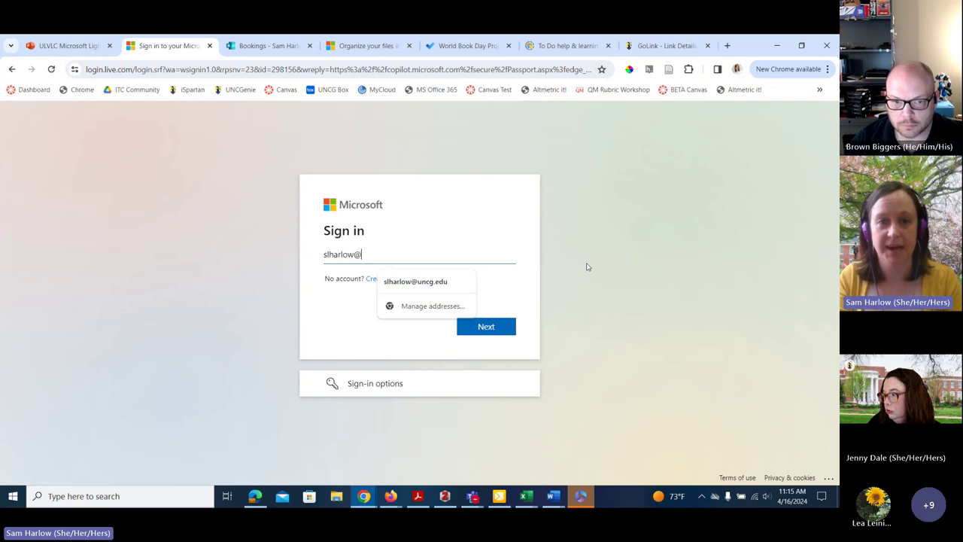
key(Return)
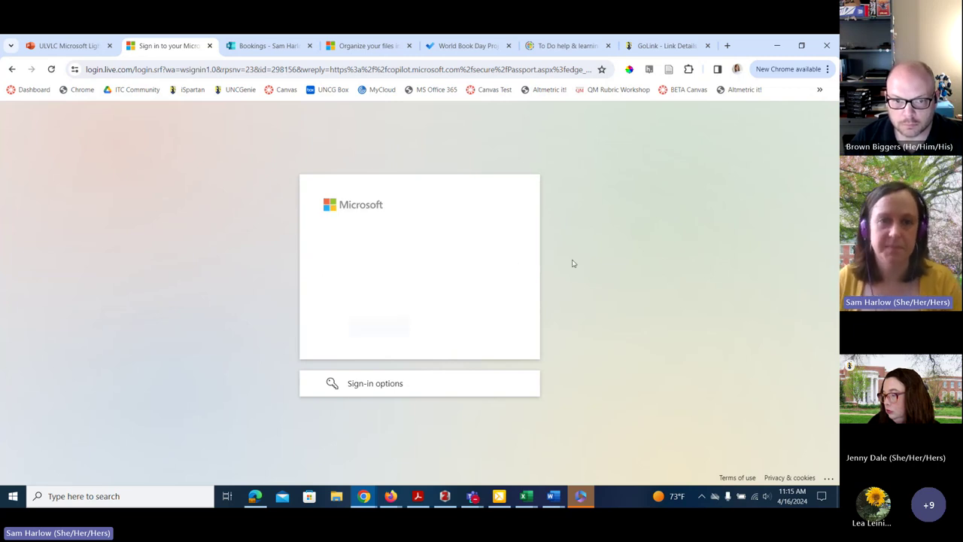
click(437, 268)
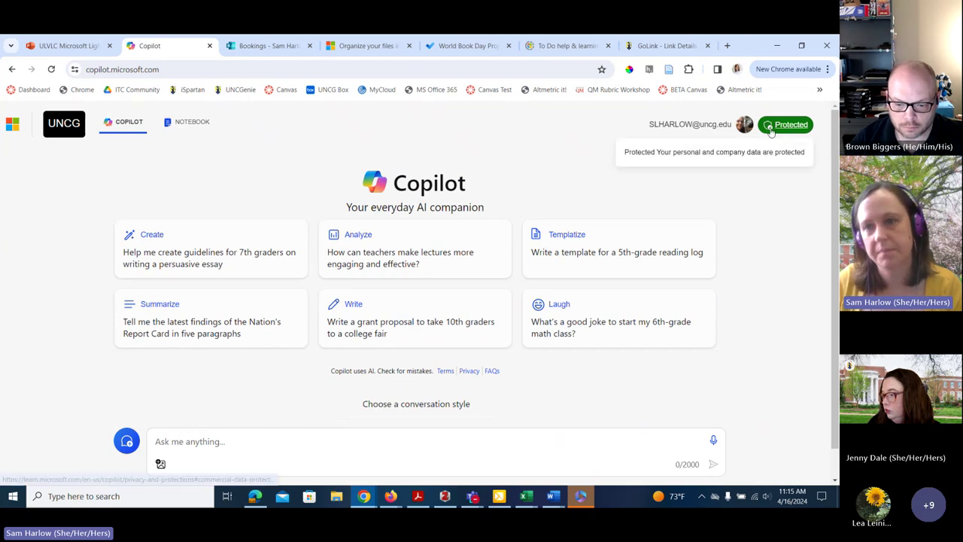
mouse_move(788, 128)
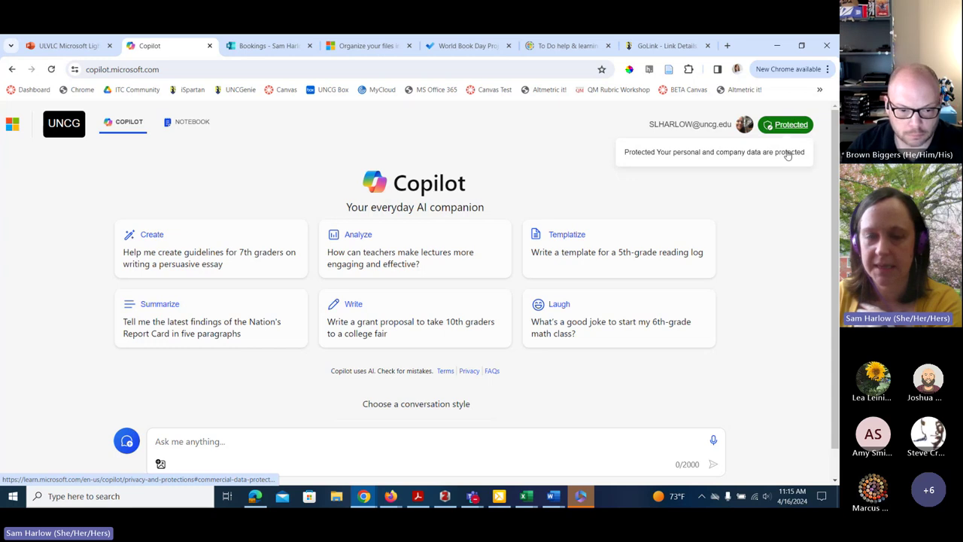
scroll(549, 295, down, 1)
scroll(548, 295, up, 1)
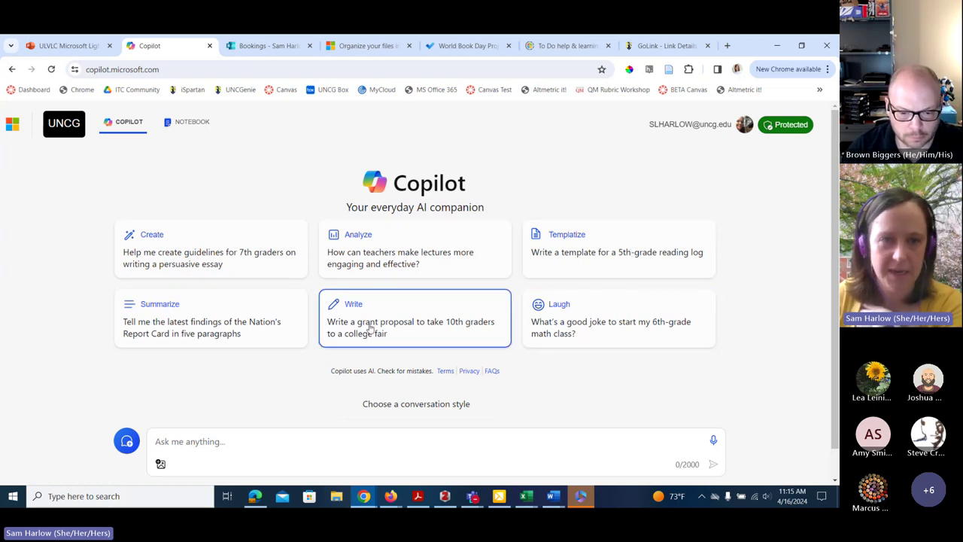
- Ask Copilot for an email template for a virtual research event for graduate students
scroll(360, 401, down, 1)
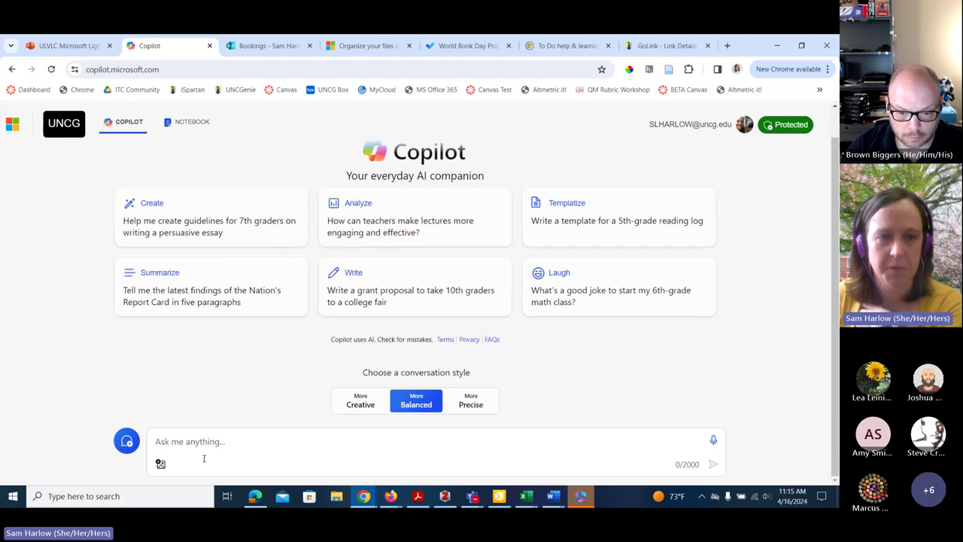
text(I need)
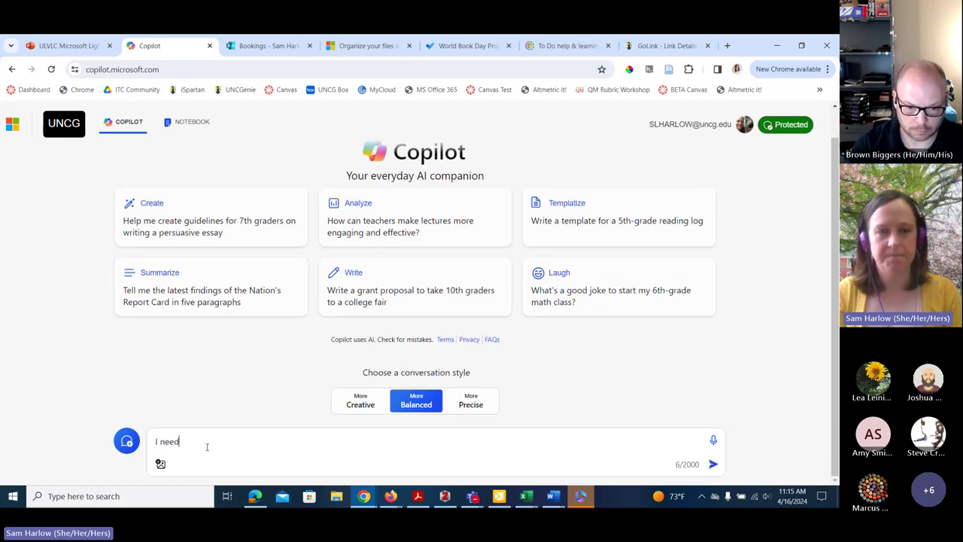
text( an email temp)
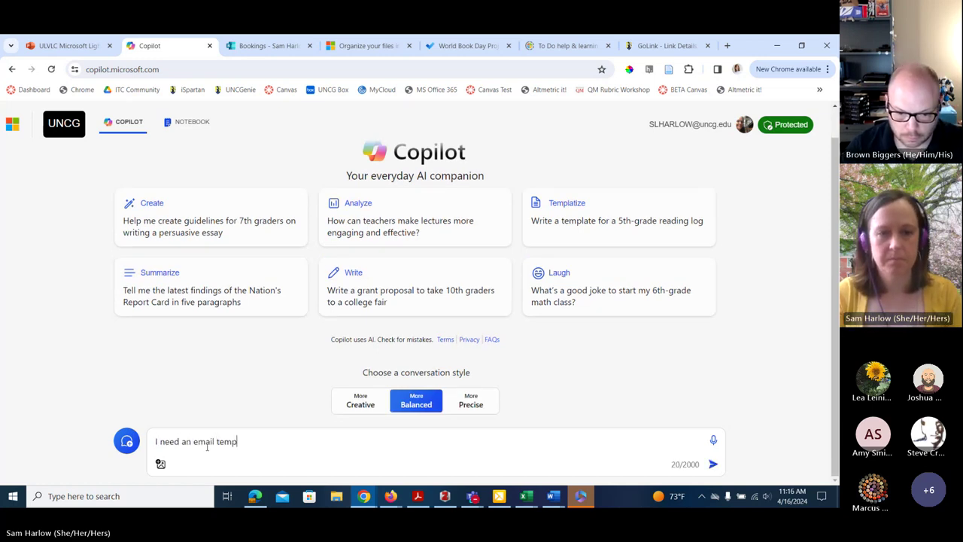
text(late for a virtual)
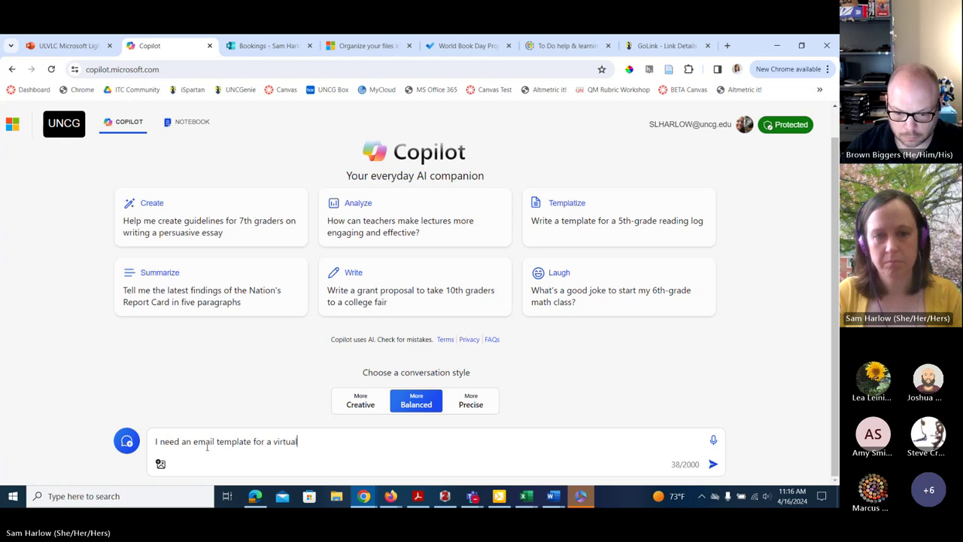
text( ee)
text(ent for grad)
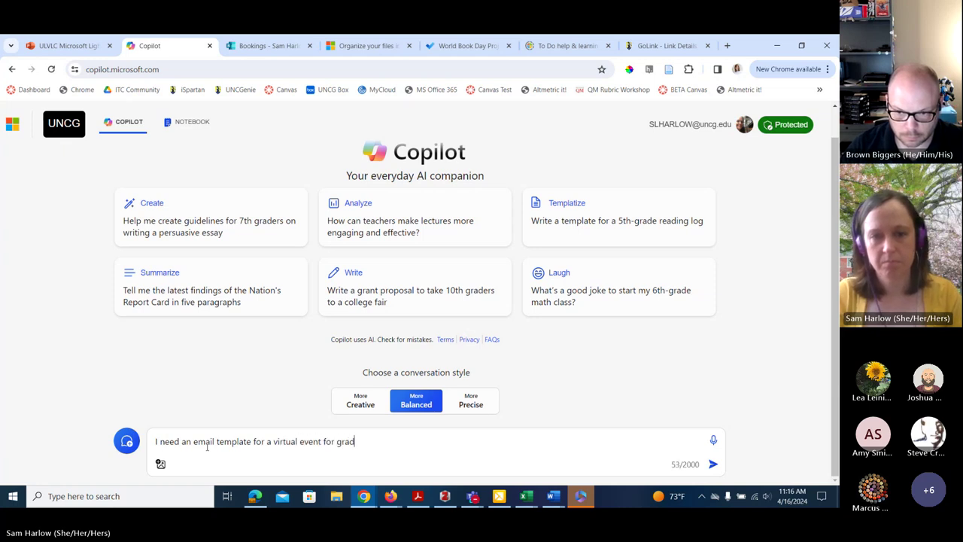
text(uate students about res)
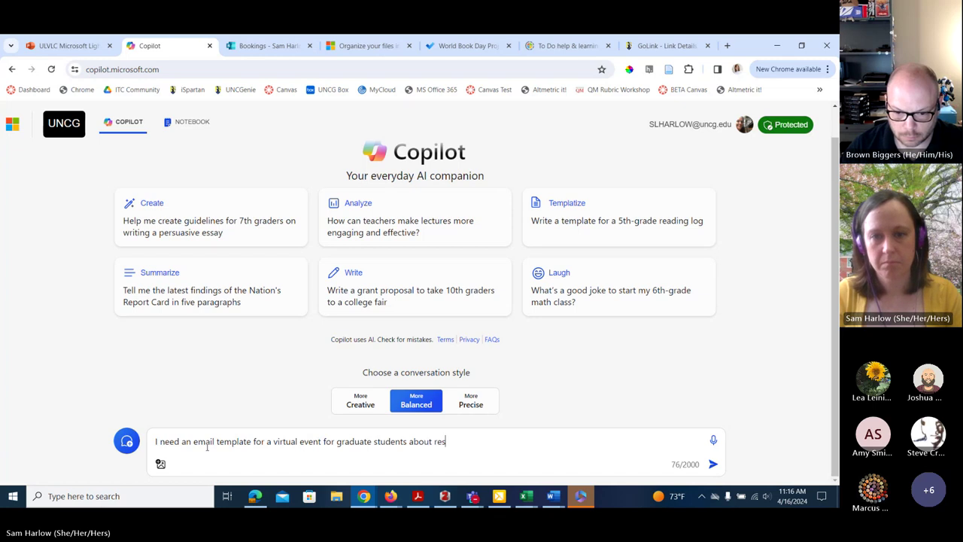
text(earch at a university)
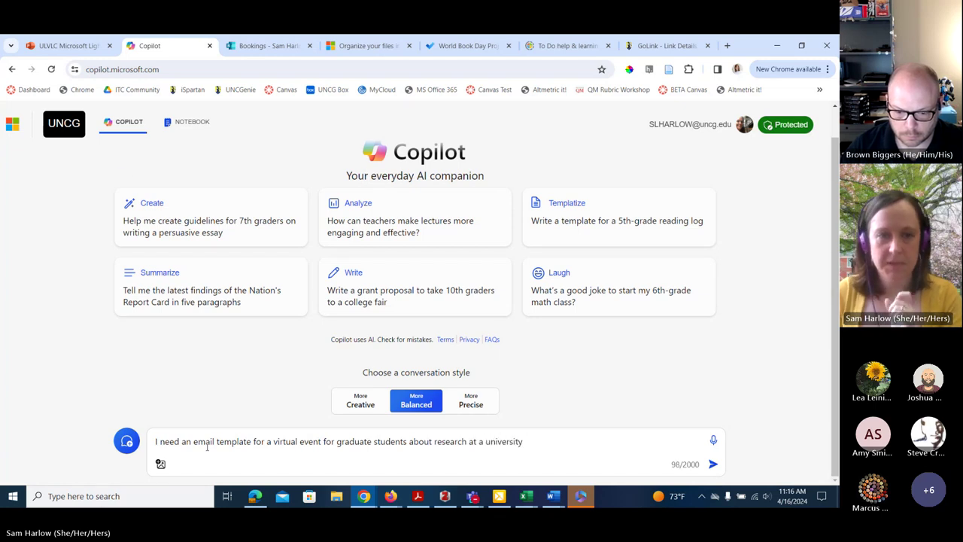
key(Return)
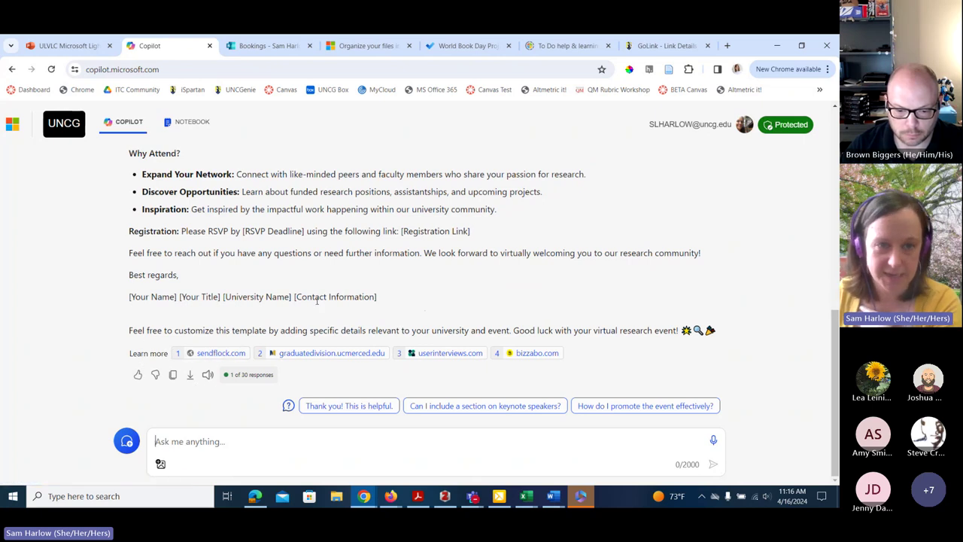
- Look over the email-template reply, then switch to the Notebook workspace
scroll(316, 299, up, 8)
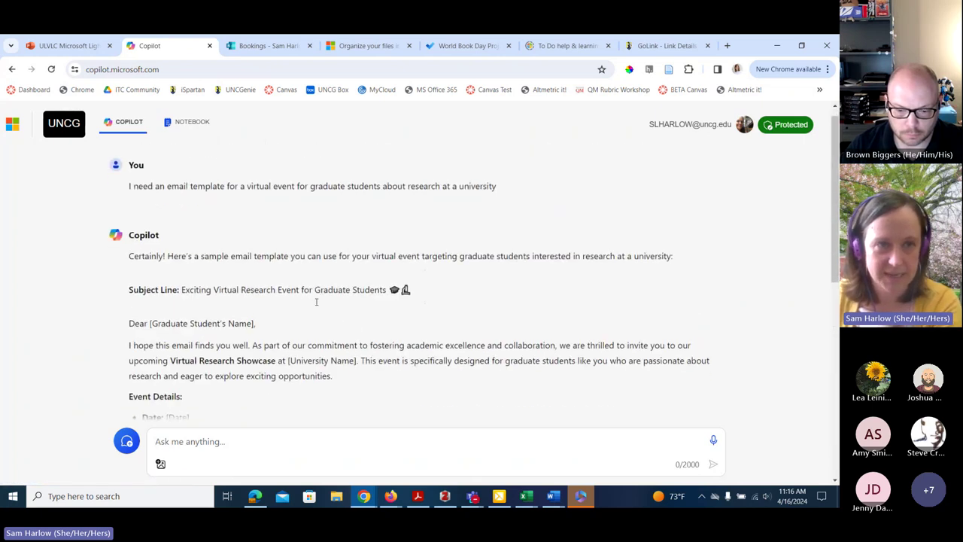
scroll(315, 301, down, 10)
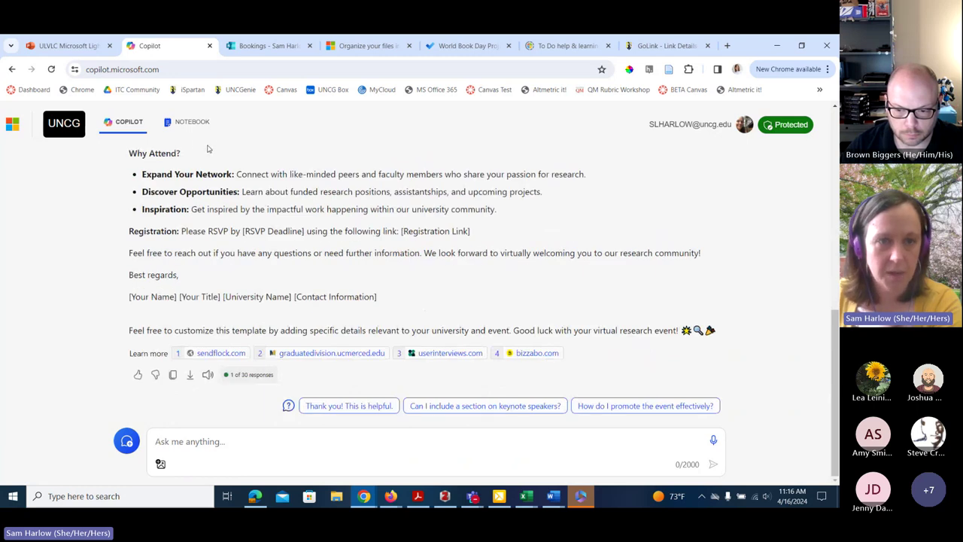
click(182, 128)
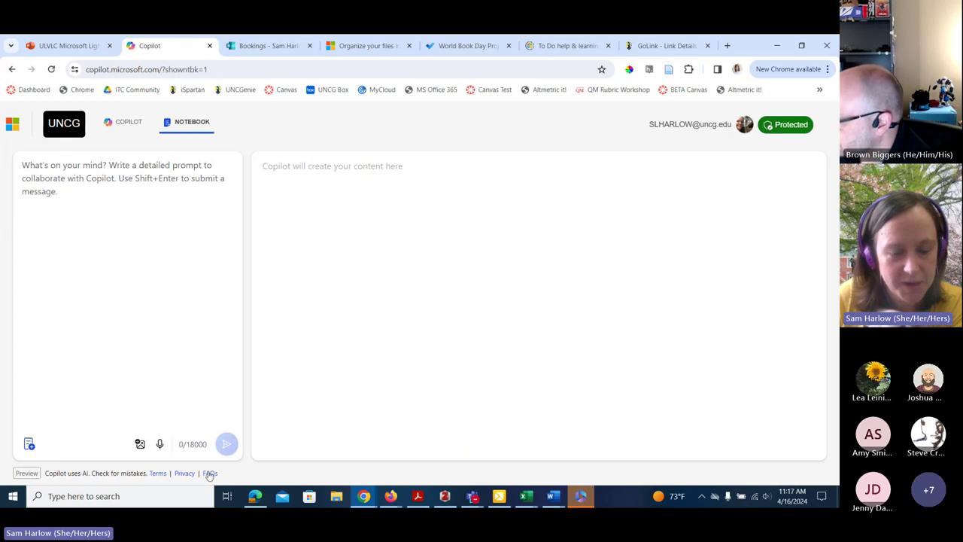
- Return to the Copilot chat and scroll through the email-template reply
click(128, 122)
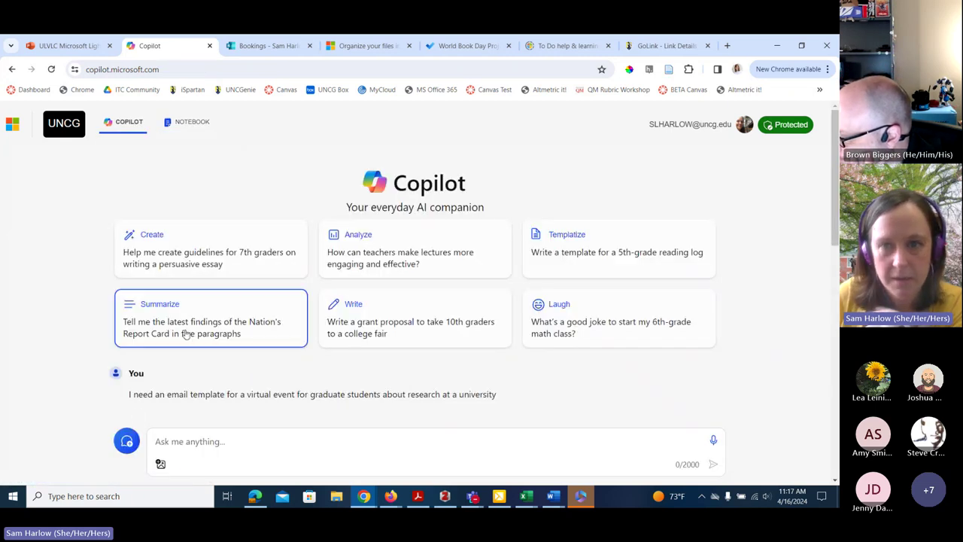
scroll(186, 331, up, 6)
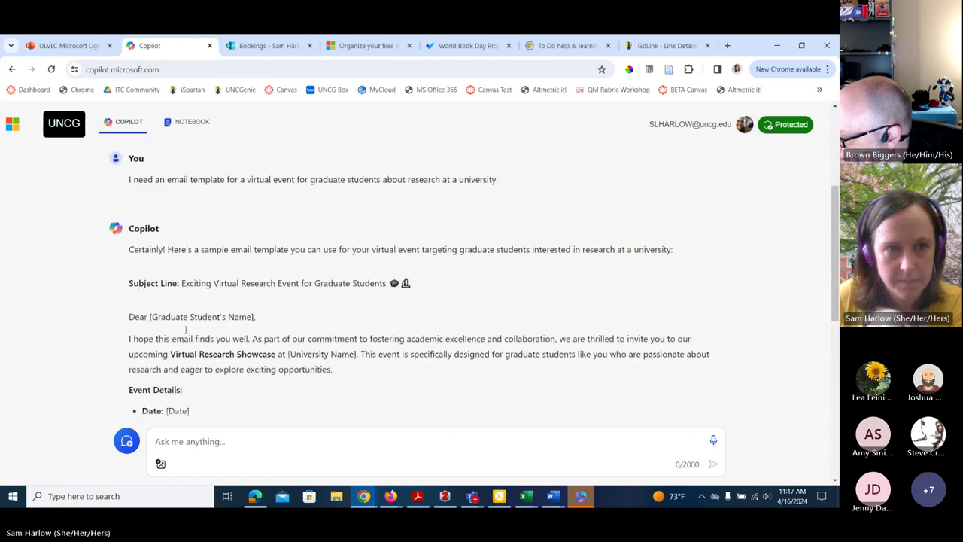
scroll(186, 331, up, 5)
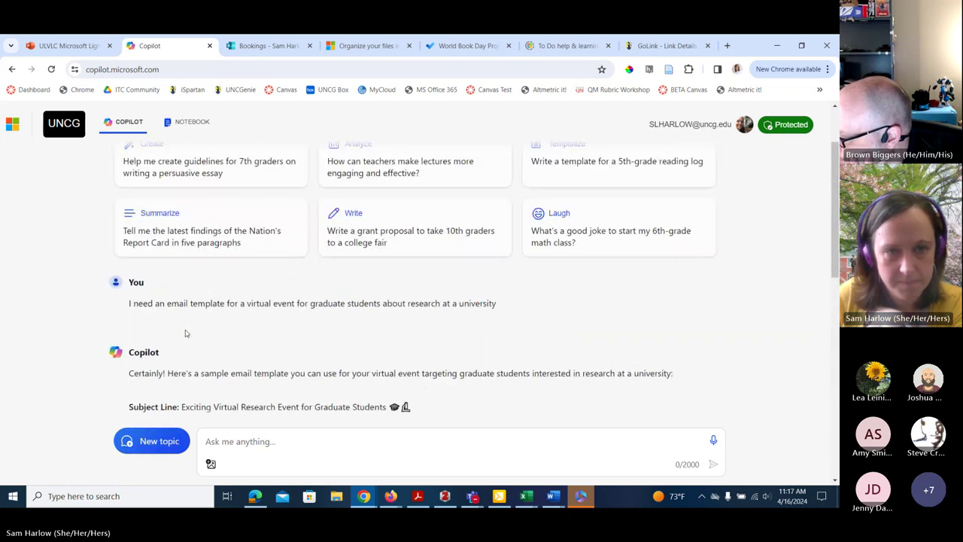
scroll(186, 331, down, 10)
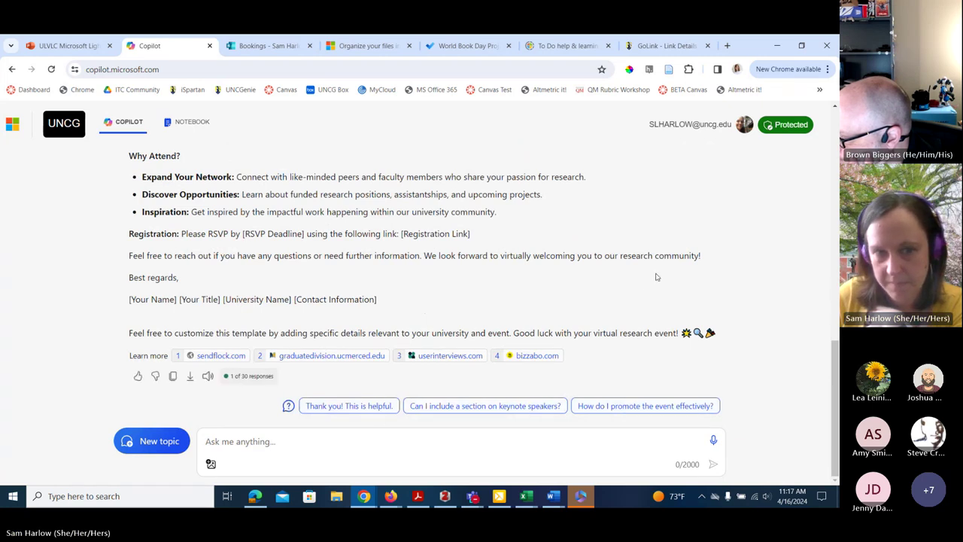
scroll(531, 363, up, 10)
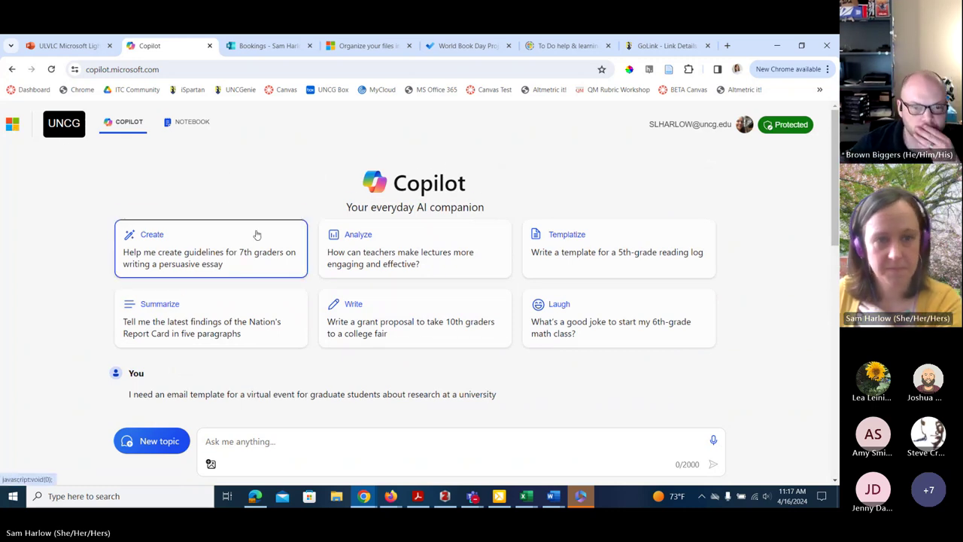
scroll(256, 234, down, 3)
scroll(256, 235, down, 10)
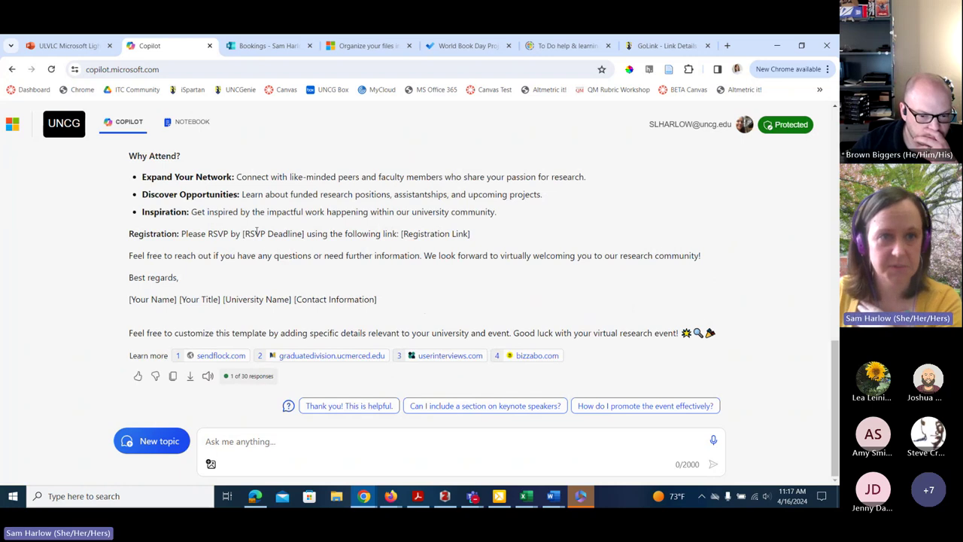
scroll(256, 230, up, 9)
scroll(249, 228, up, 3)
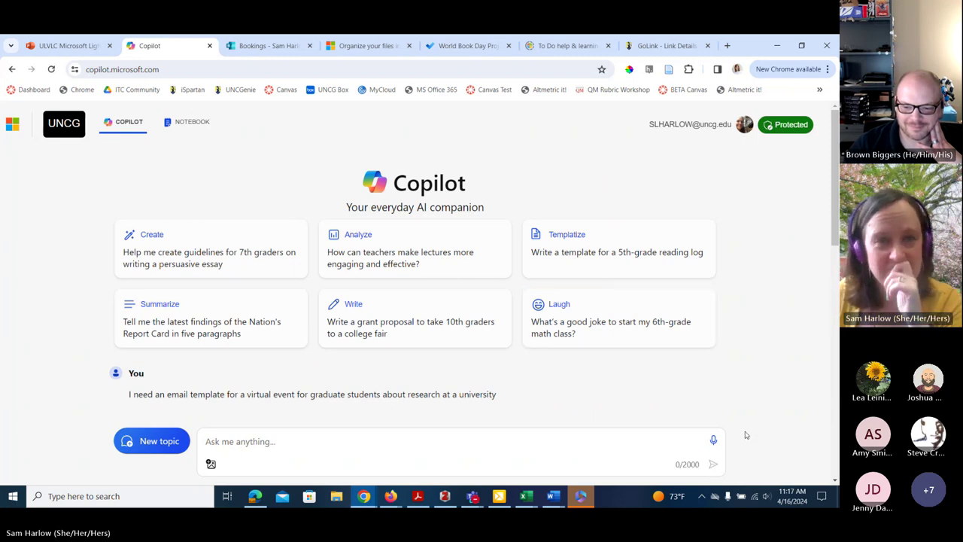
- Ask Copilot for a joke to start a 6th grade math class, then switch to the presentation
click(364, 441)
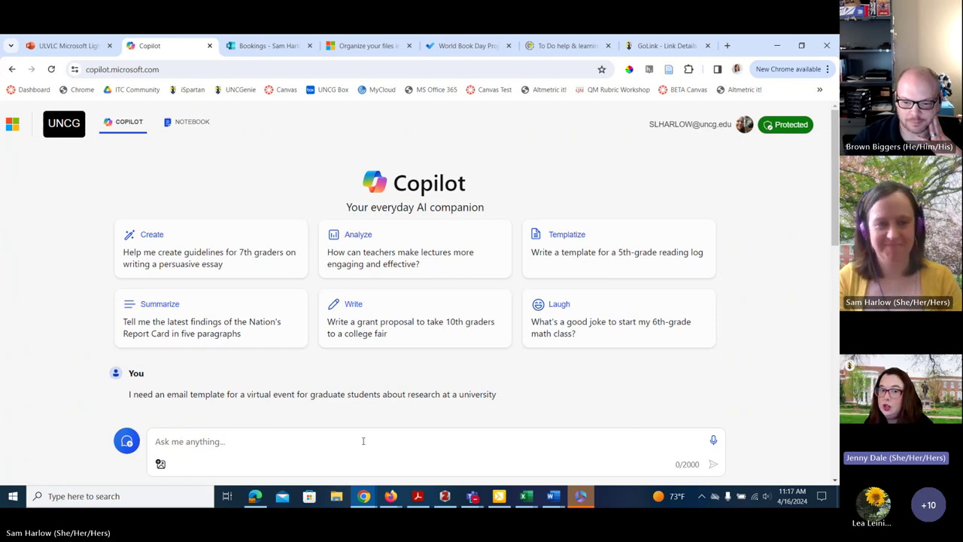
text(What's a good jo)
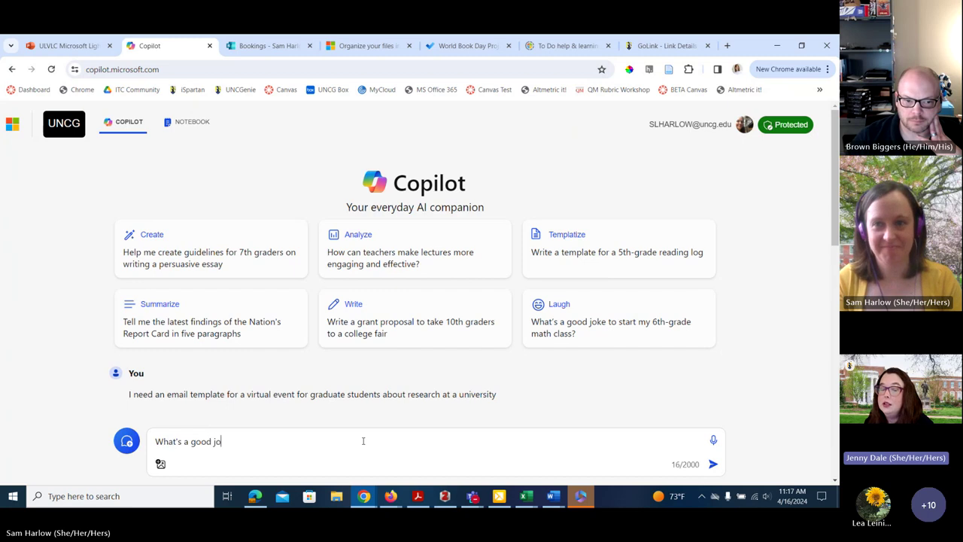
text(ke to start)
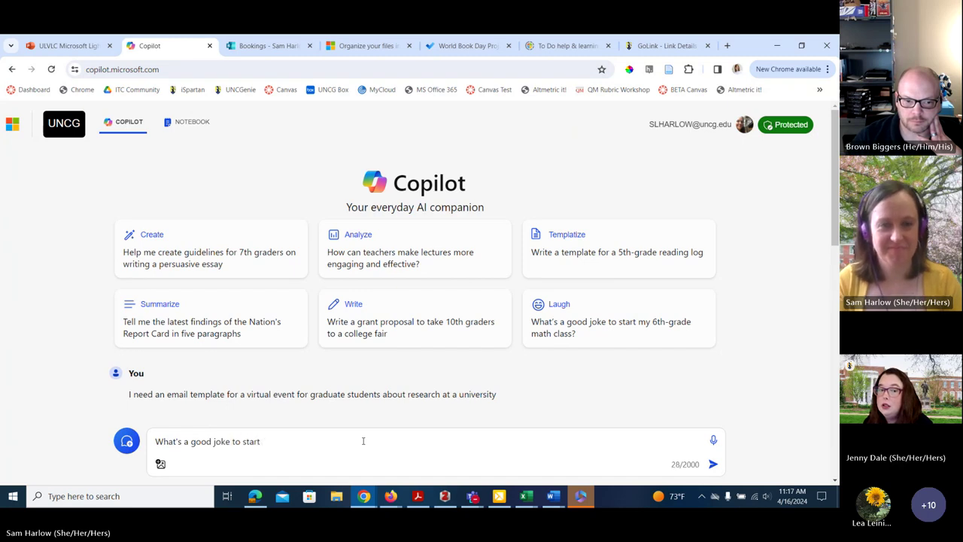
text( a 6th grade)
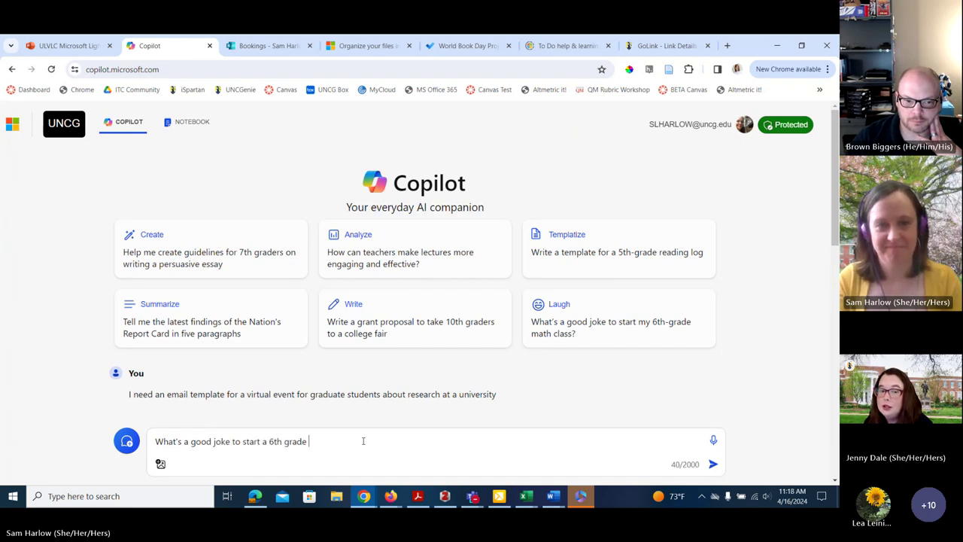
text( math class?)
key(Return)
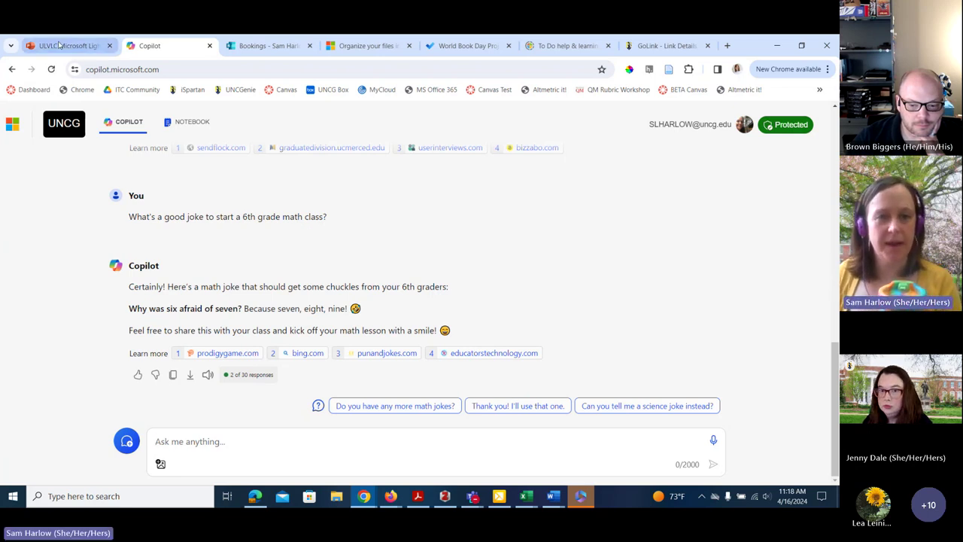
click(59, 45)
- On slide 6, open the purple text box's 'Organize your files in OneDrive' guide link
click(61, 349)
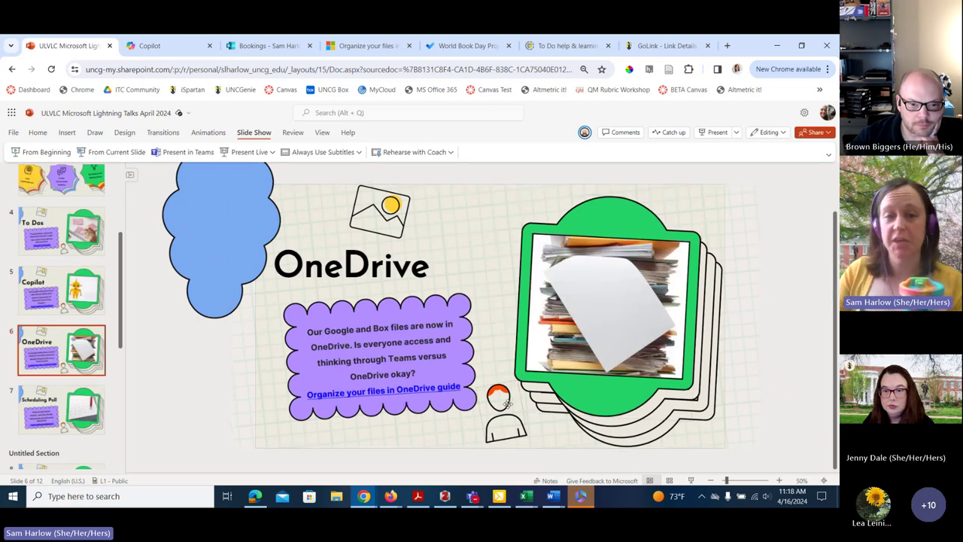
mouse_move(363, 496)
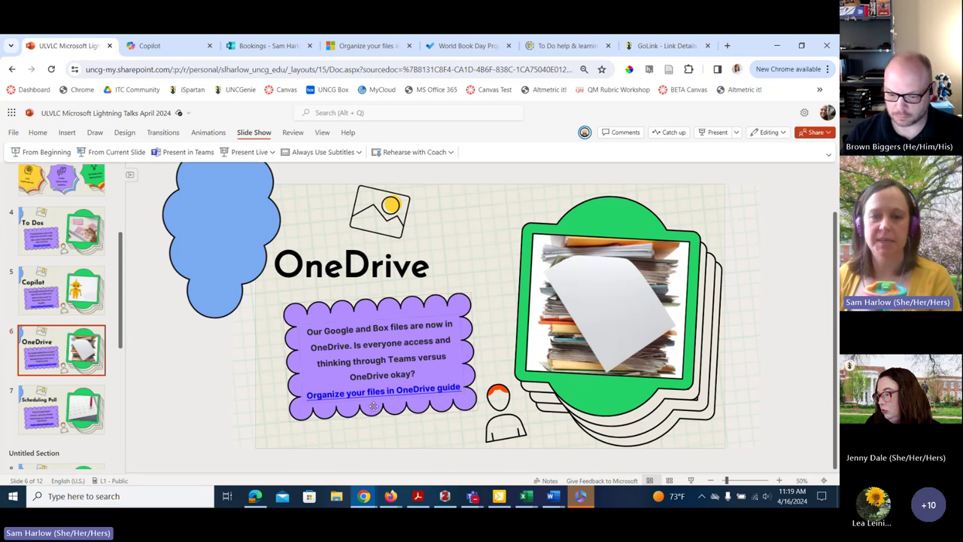
click(373, 392)
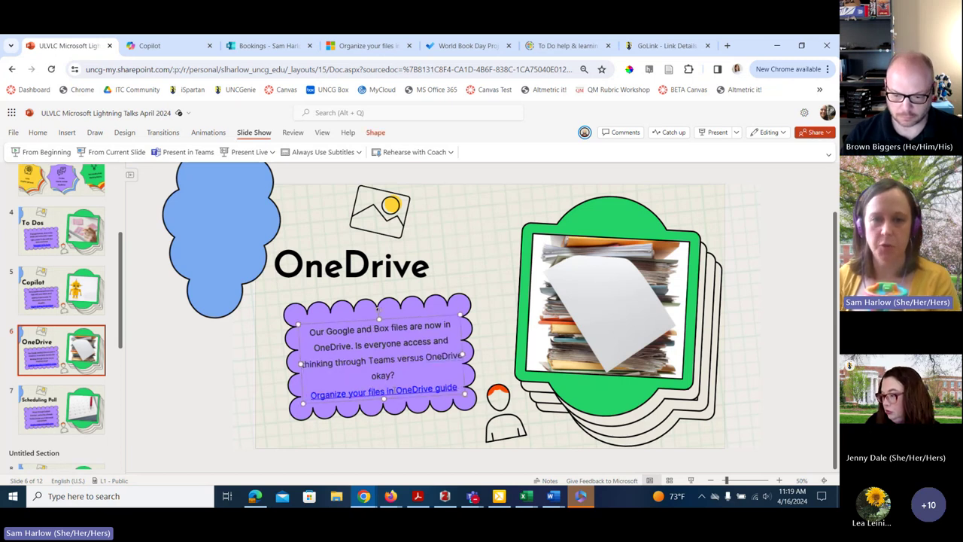
right_click(394, 391)
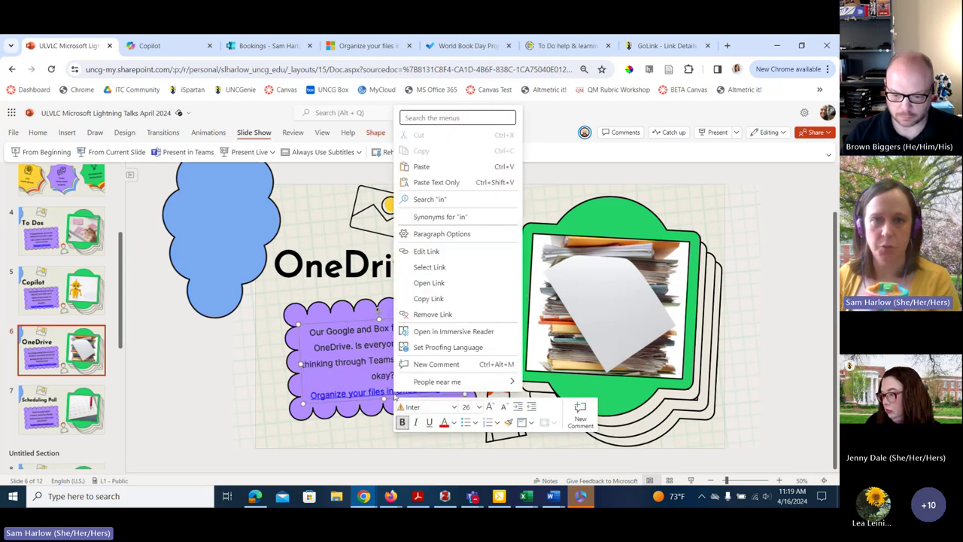
click(429, 283)
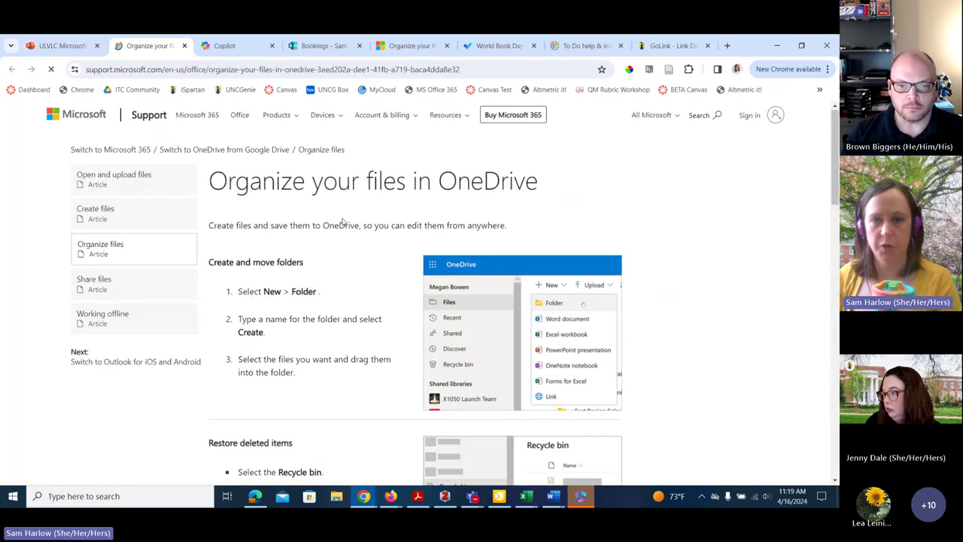
- Scroll through the 'Organize your files in OneDrive' article sections and back to the title
scroll(301, 233, down, 2)
scroll(300, 284, down, 4)
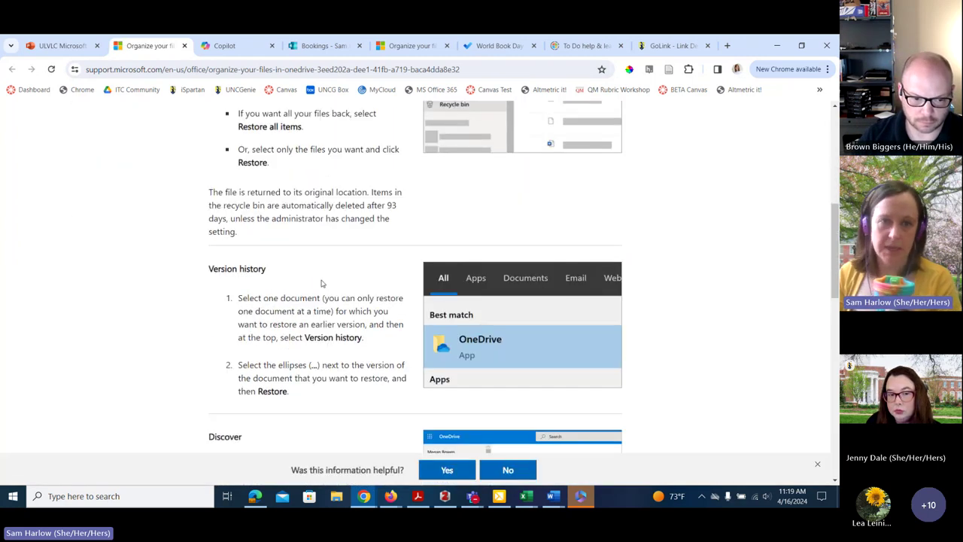
scroll(321, 282, down, 2)
scroll(322, 293, down, 3)
scroll(322, 294, up, 8)
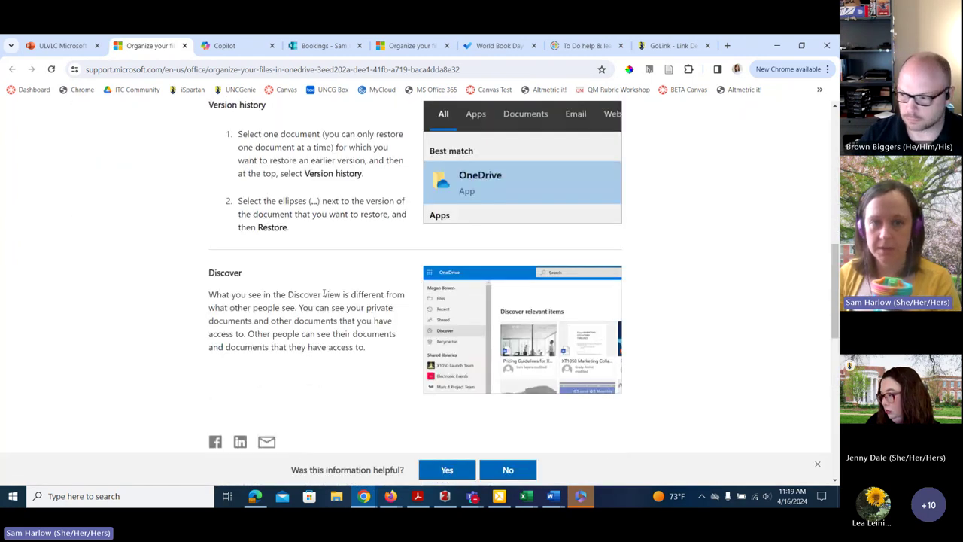
scroll(323, 296, up, 2)
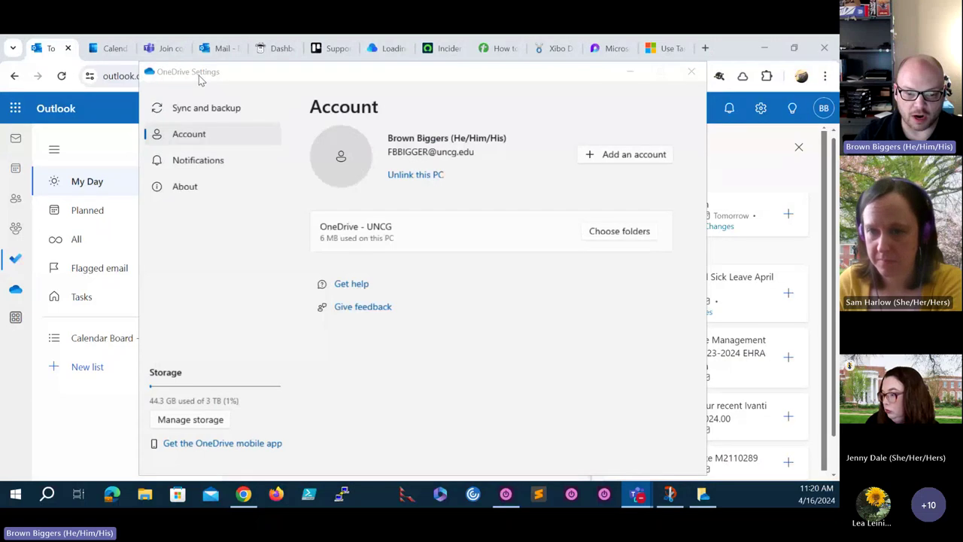
- Reveal Files On-Demand under Sync and backup's Advanced settings, then bring up File Explorer
mouse_move(193, 74)
mouse_down()
mouse_move(181, 71)
mouse_move(200, 61)
mouse_move(200, 72)
mouse_up()
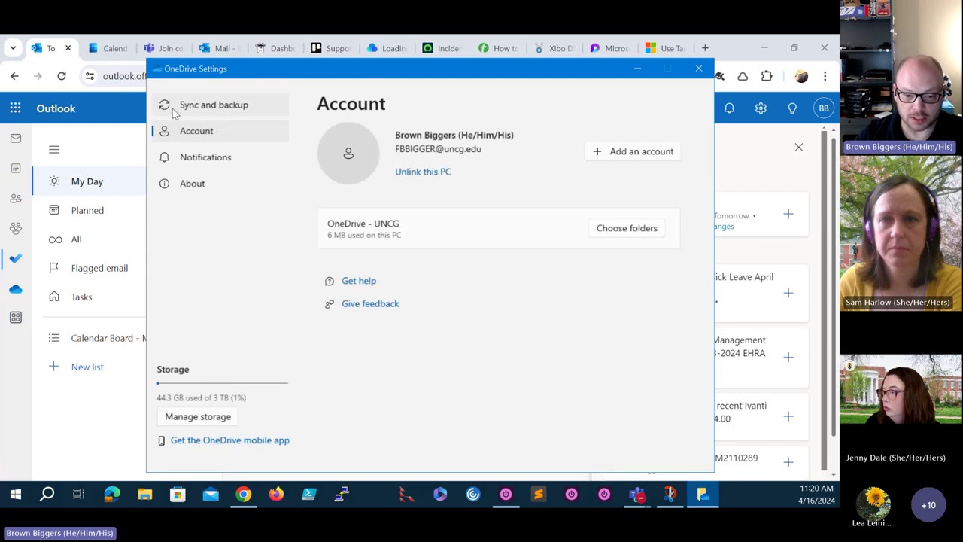
click(214, 108)
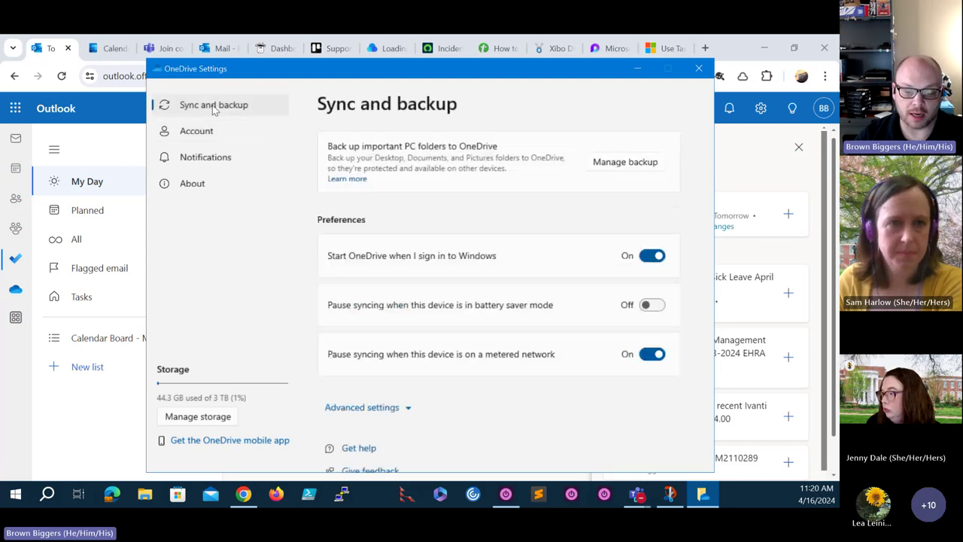
click(402, 408)
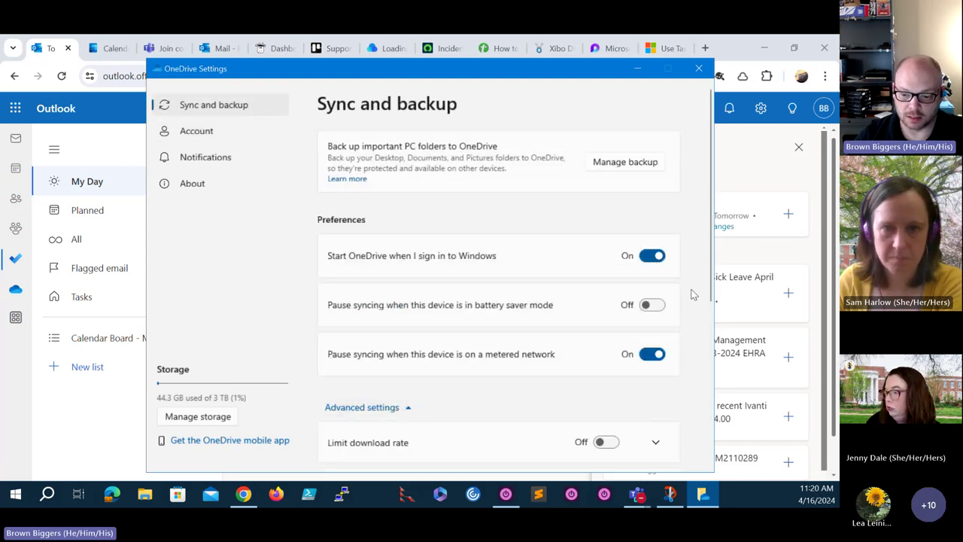
drag(711, 276, 709, 433)
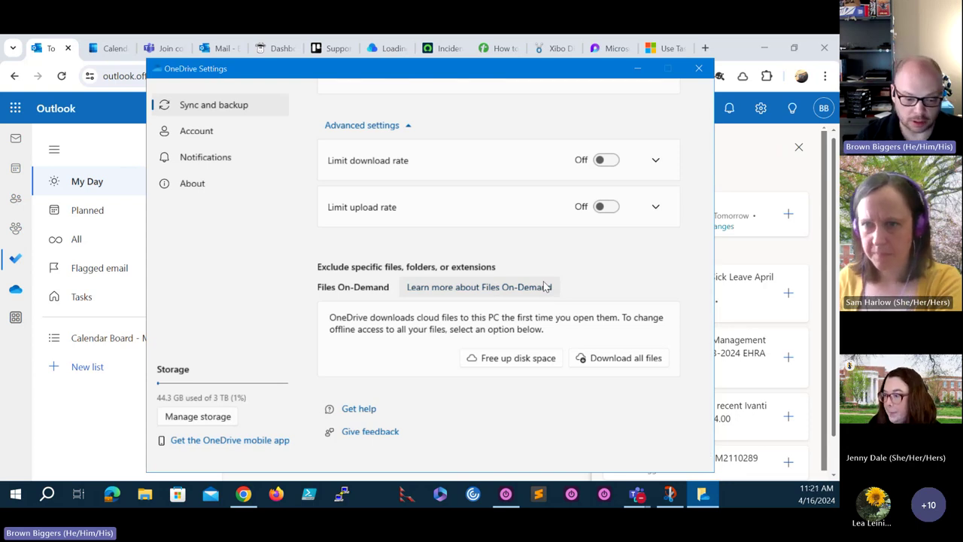
key(super+e)
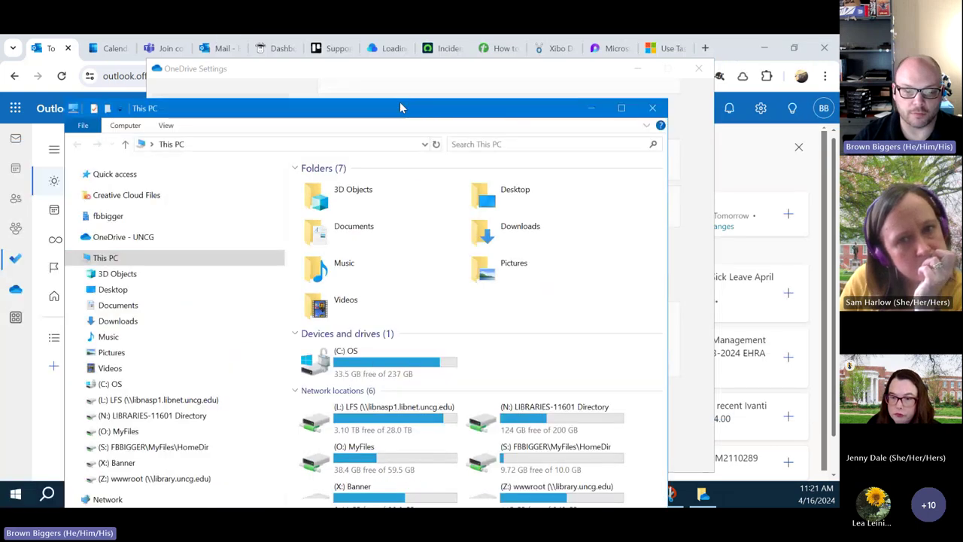
- List the 132 items of OneDrive - UNCG and move File Explorer to the screen top
drag(400, 105, 418, 92)
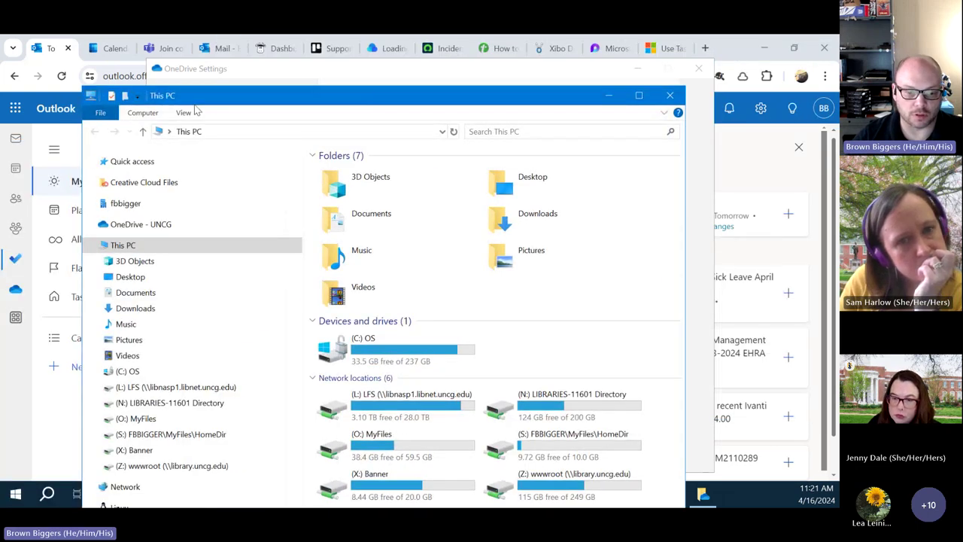
click(167, 229)
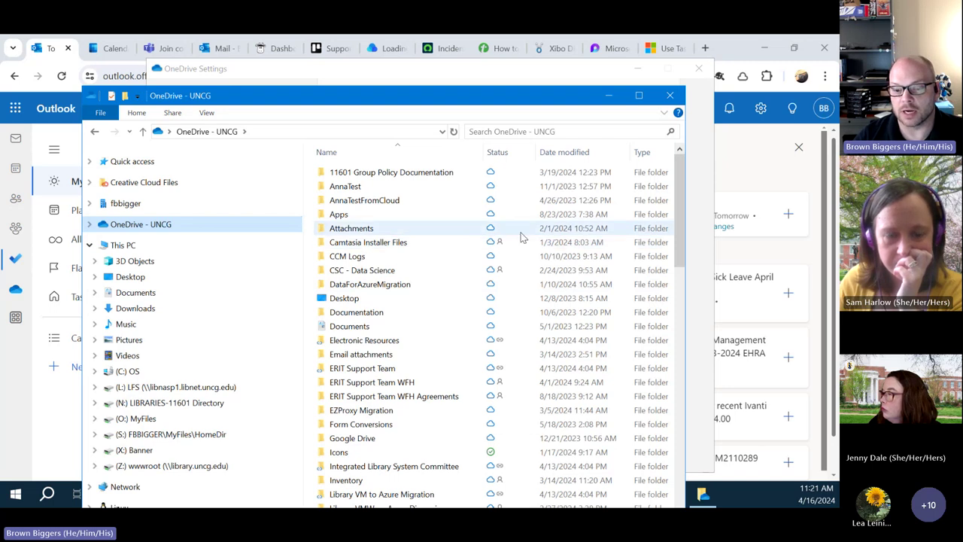
scroll(428, 348, down, 1)
scroll(425, 342, down, 1)
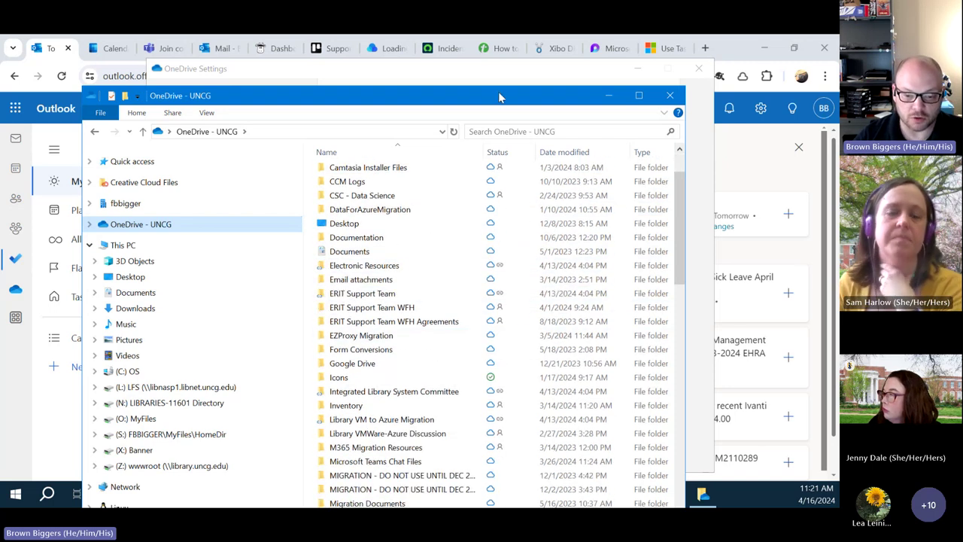
drag(496, 100, 505, 64)
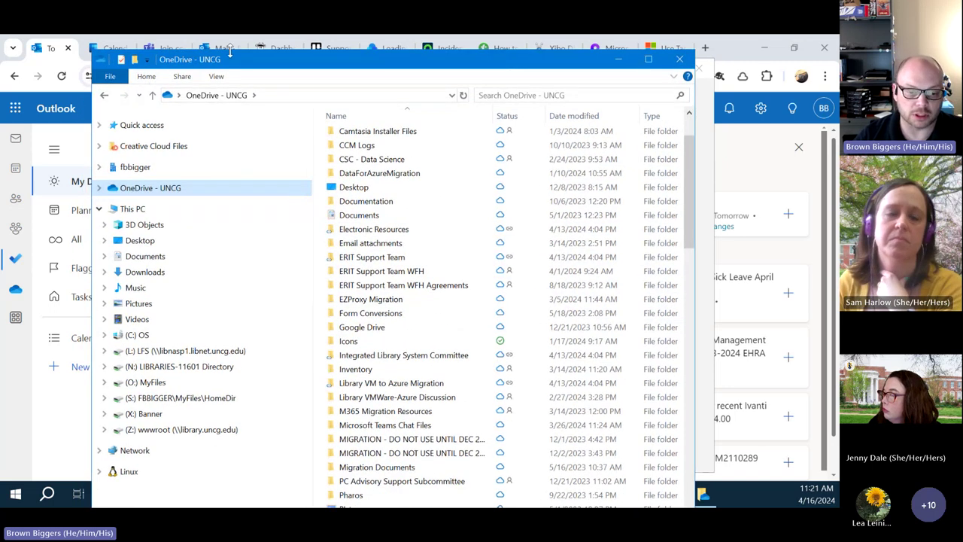
drag(231, 63, 230, 163)
drag(367, 160, 370, 58)
- Set the Inventory folder to Free up space, then switch it to Always keep on this device
right_click(364, 358)
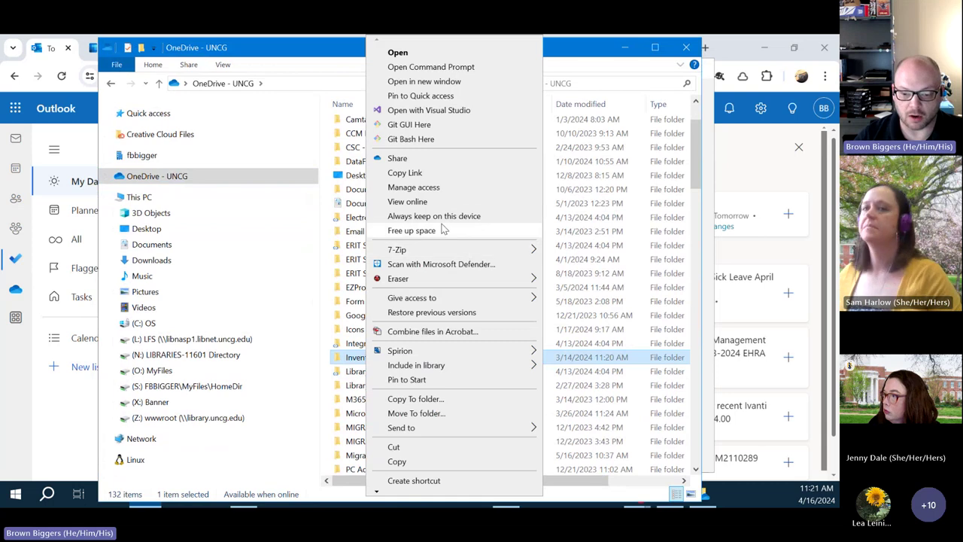
click(444, 231)
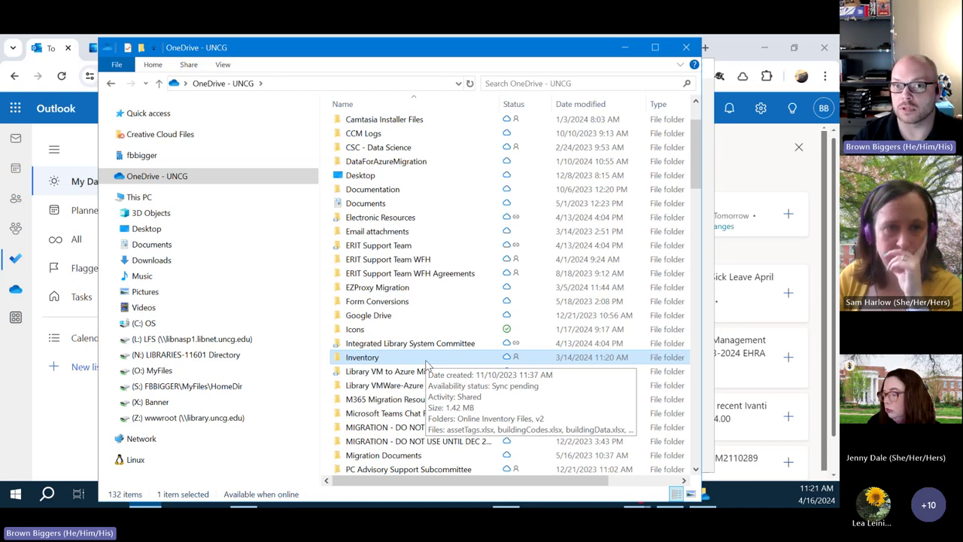
right_click(426, 363)
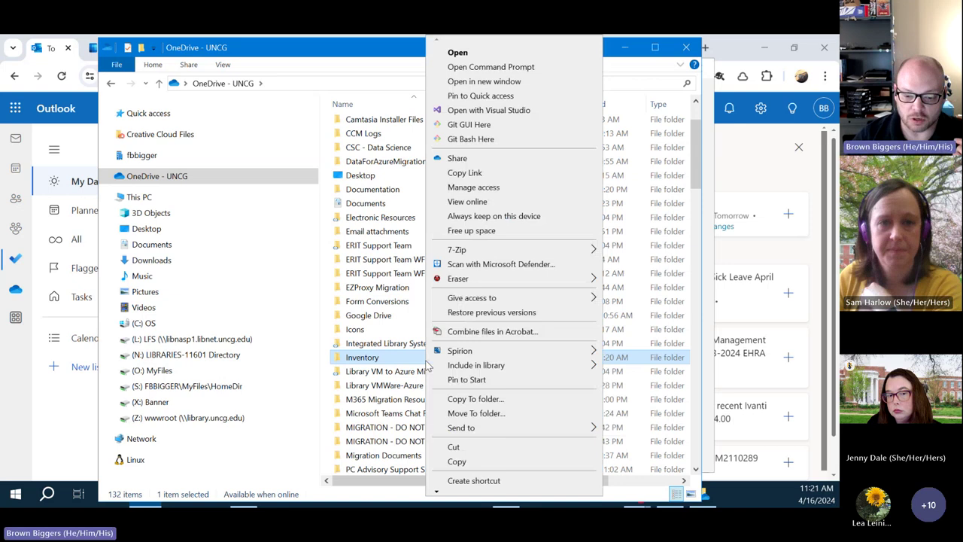
click(490, 219)
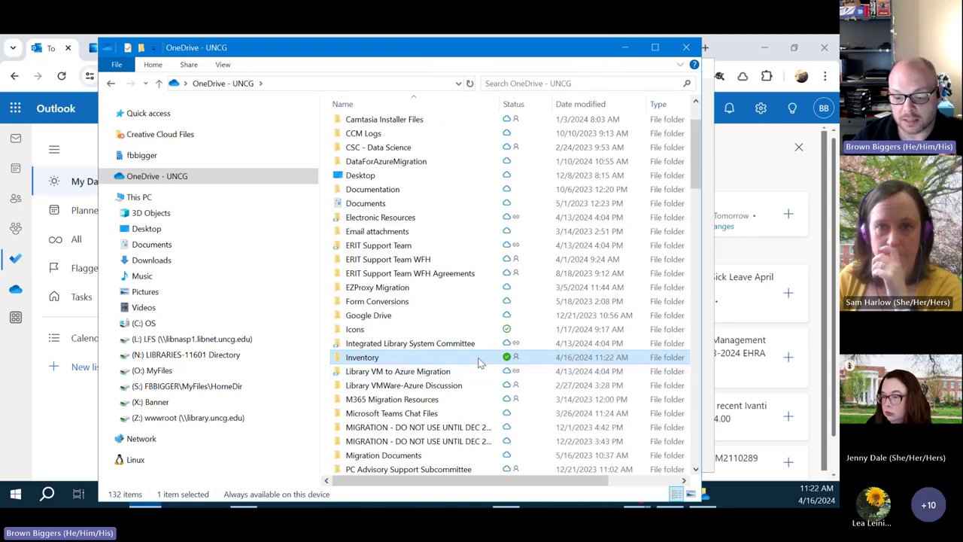
mouse_move(478, 362)
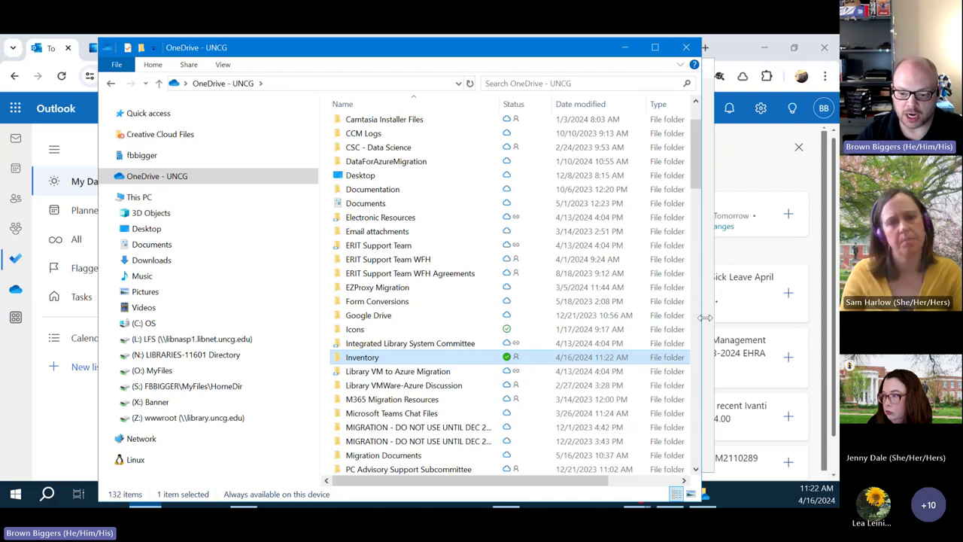
- Free up disk space for all OneDrive files via Files On-Demand so Inventory becomes online-only
key(alt+Tab)
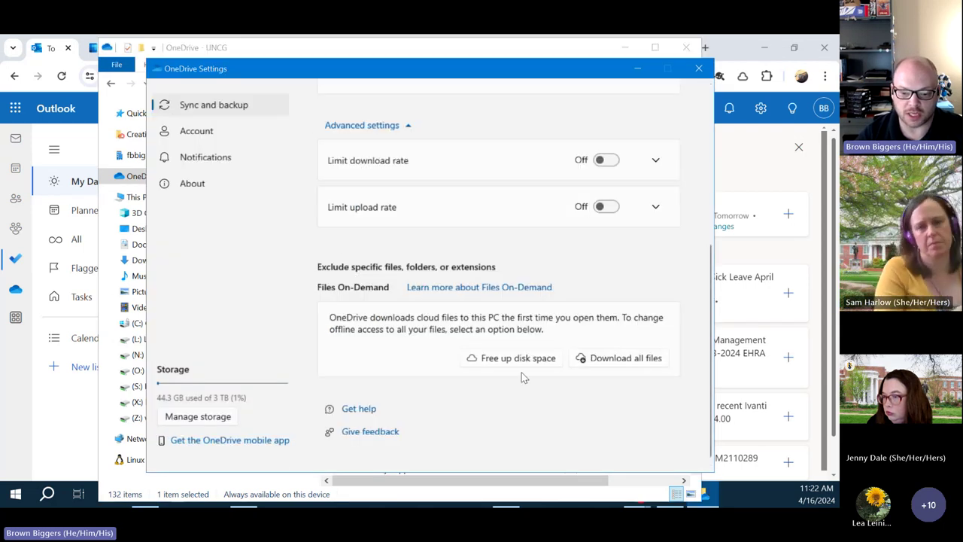
click(519, 358)
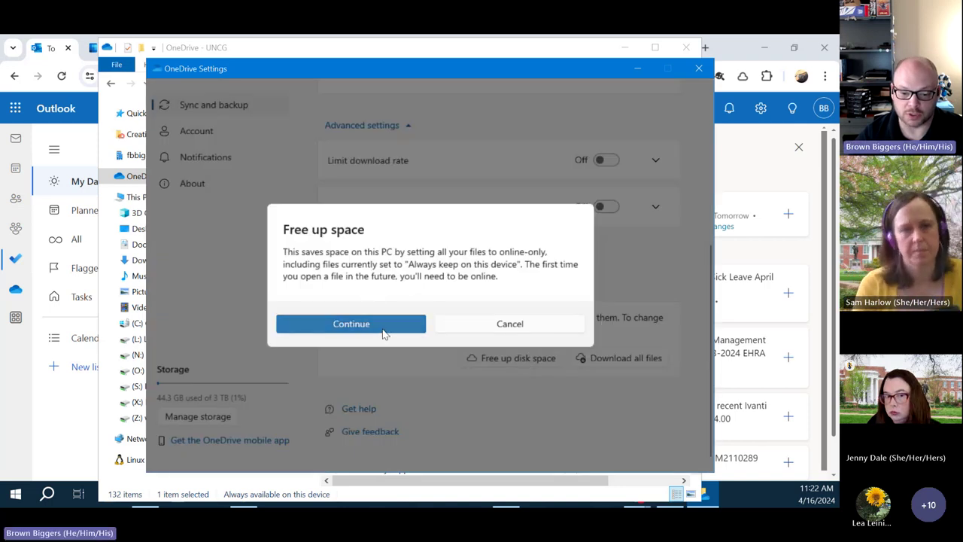
click(350, 324)
key(alt+Tab)
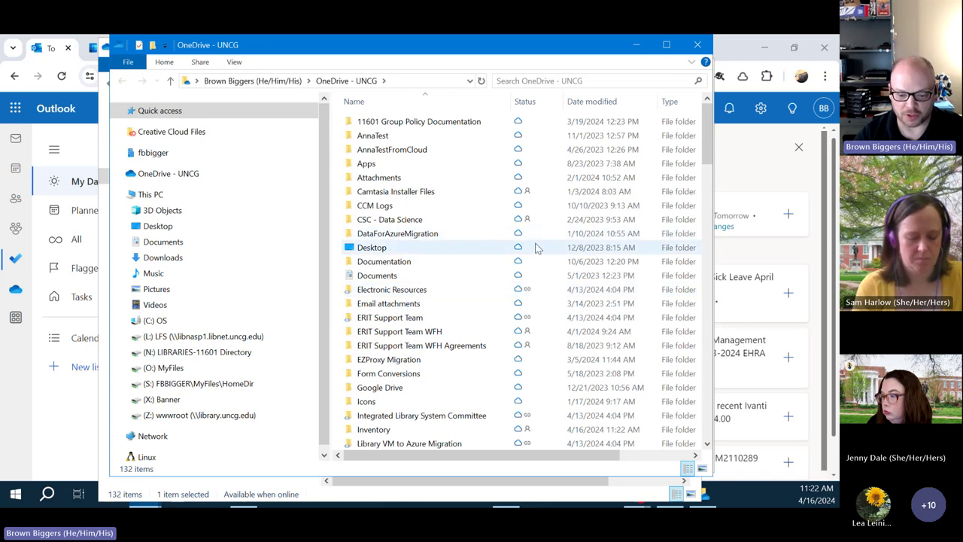
- Return to the File Explorer OneDrive - UNCG list and check the Inventory folder's context menu
click(313, 494)
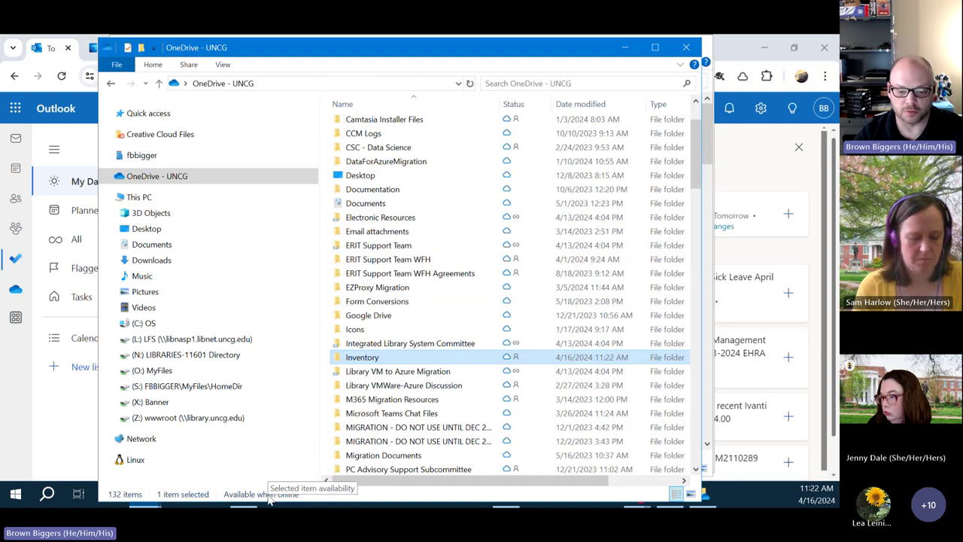
right_click(420, 359)
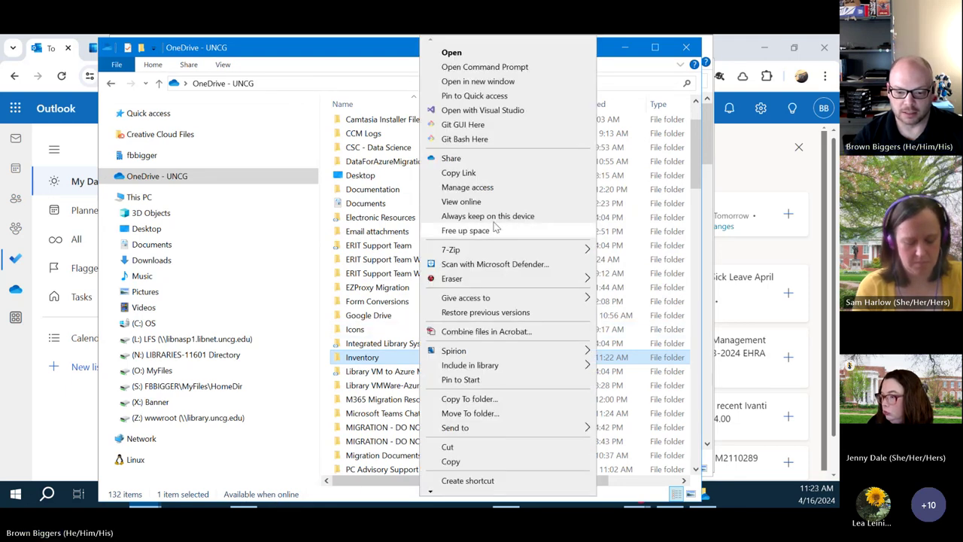
key(Escape)
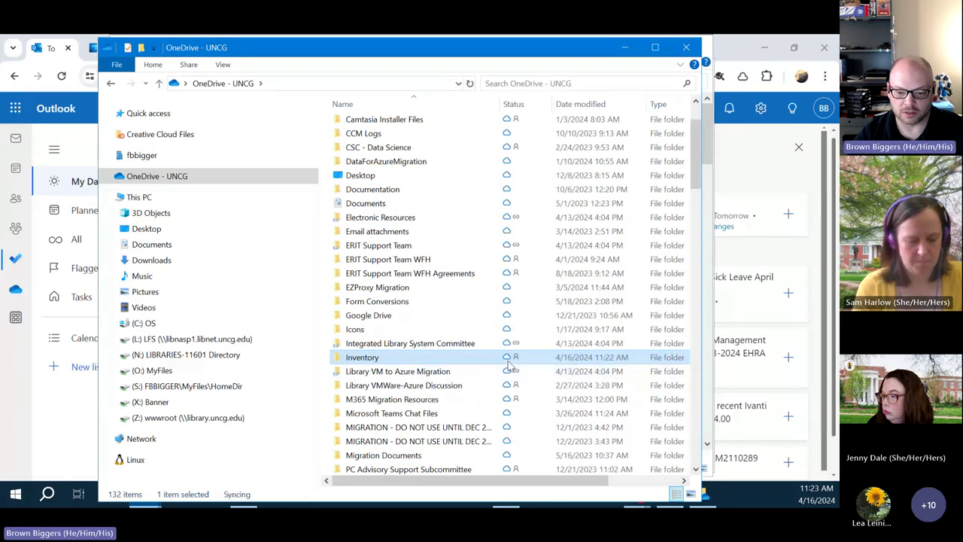
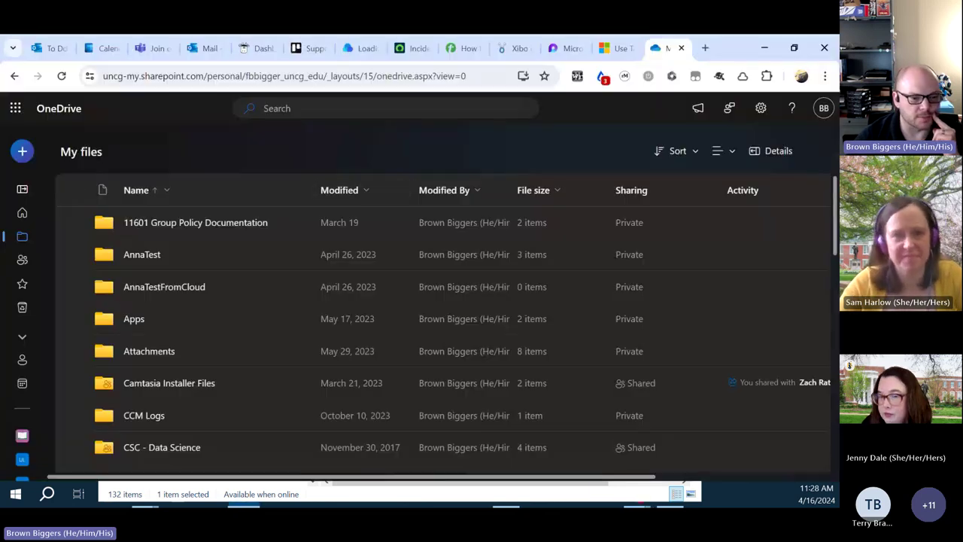
- Rename the AnnaTest folder in OneDrive on the web to 'ULVLC Test'
key(alt+Tab)
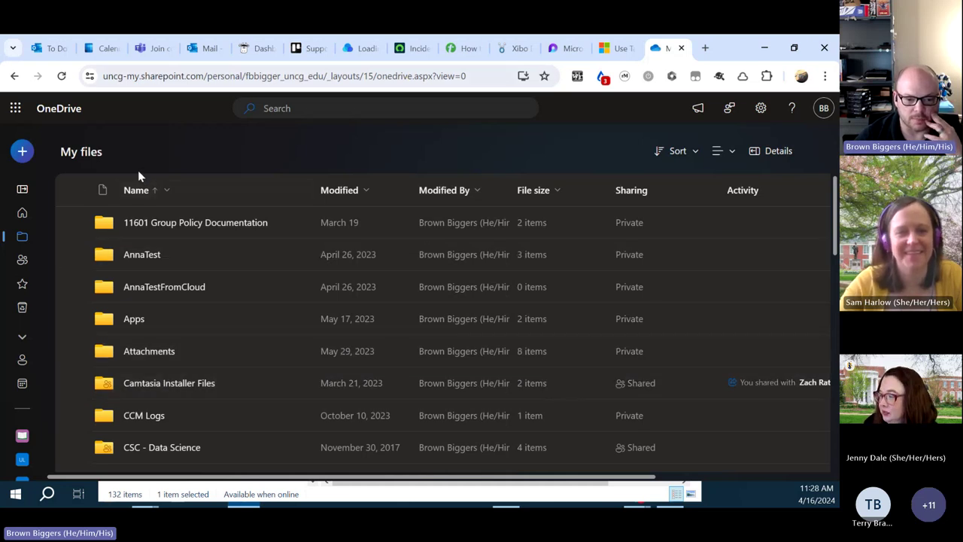
click(259, 255)
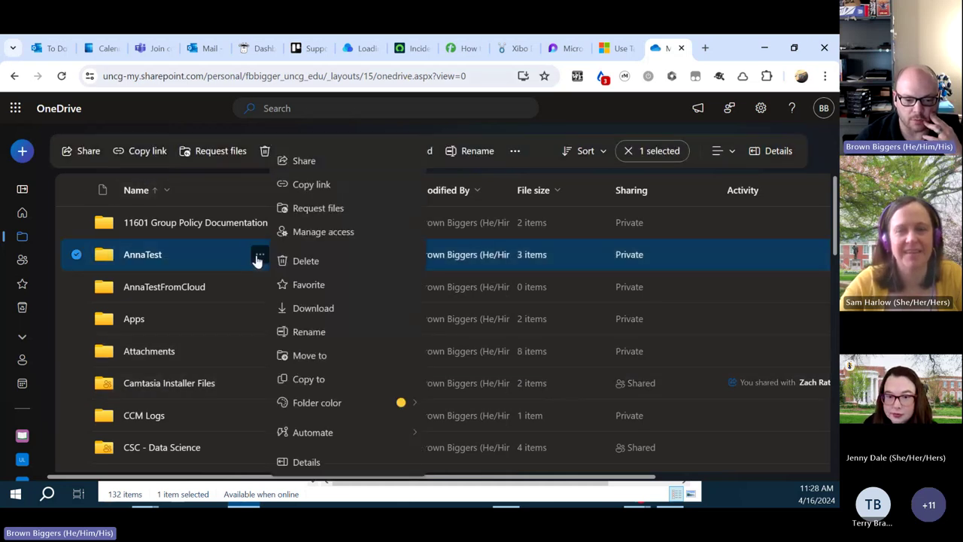
click(324, 332)
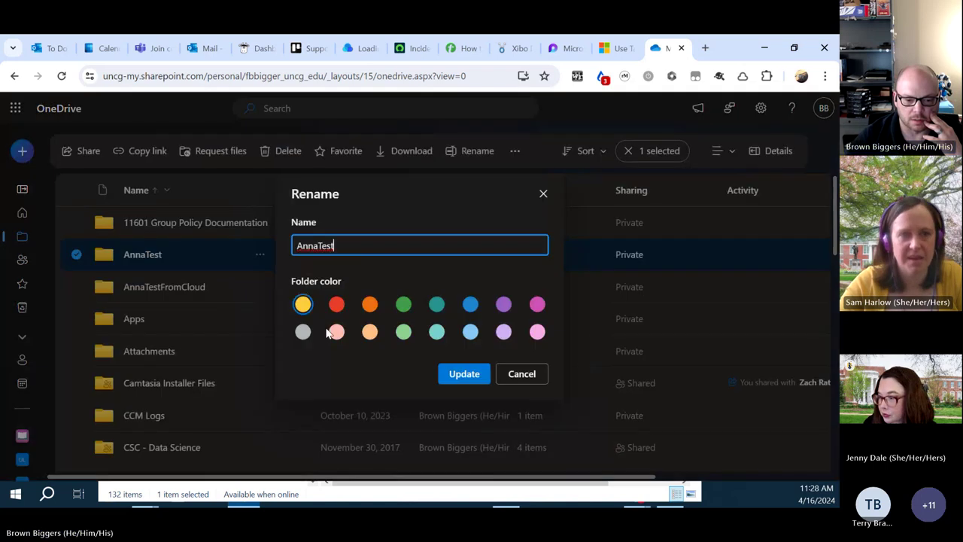
key(BackSpace)
key(BackSpace)
key(BackSpace)
key(BackSpace)
key(BackSpace)
key(BackSpace)
key(BackSpace)
key(BackSpace)
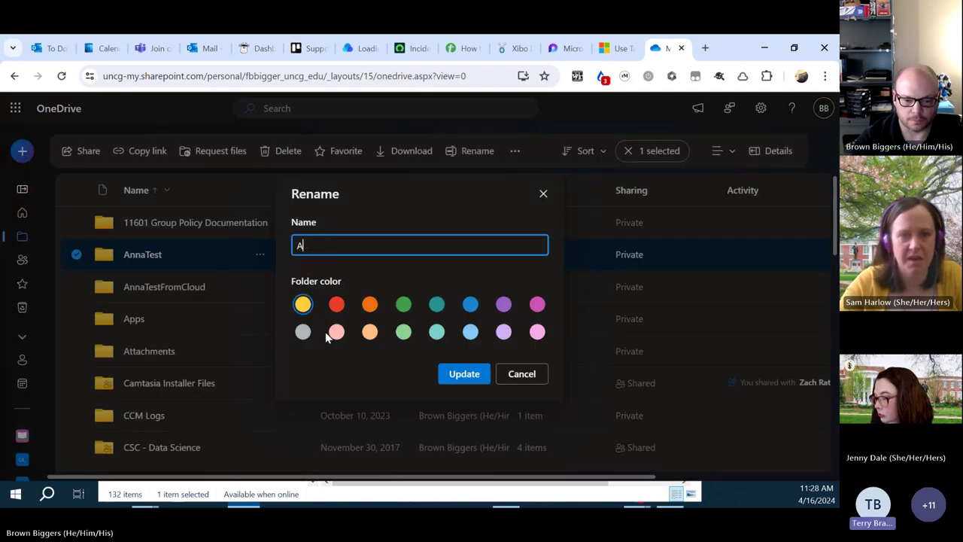
text(ULVLC )
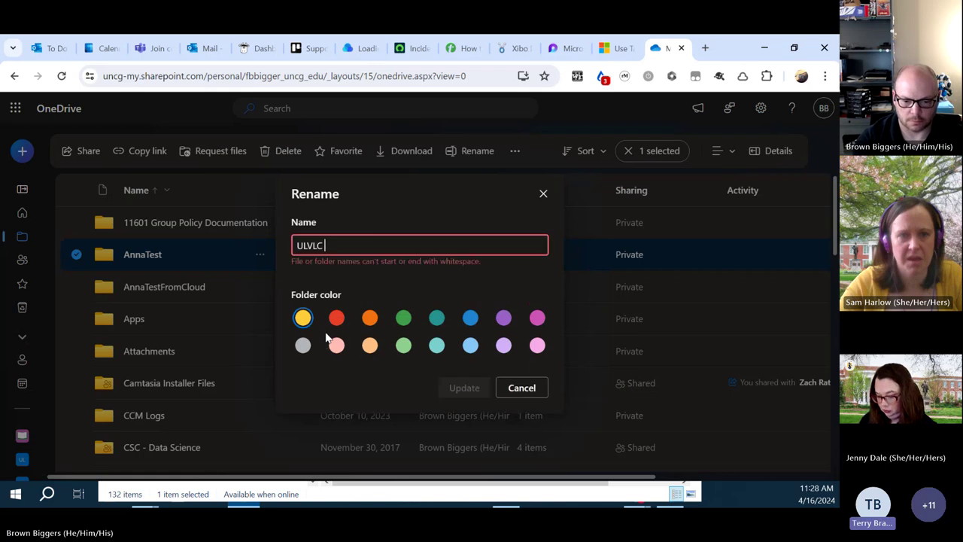
text(Test)
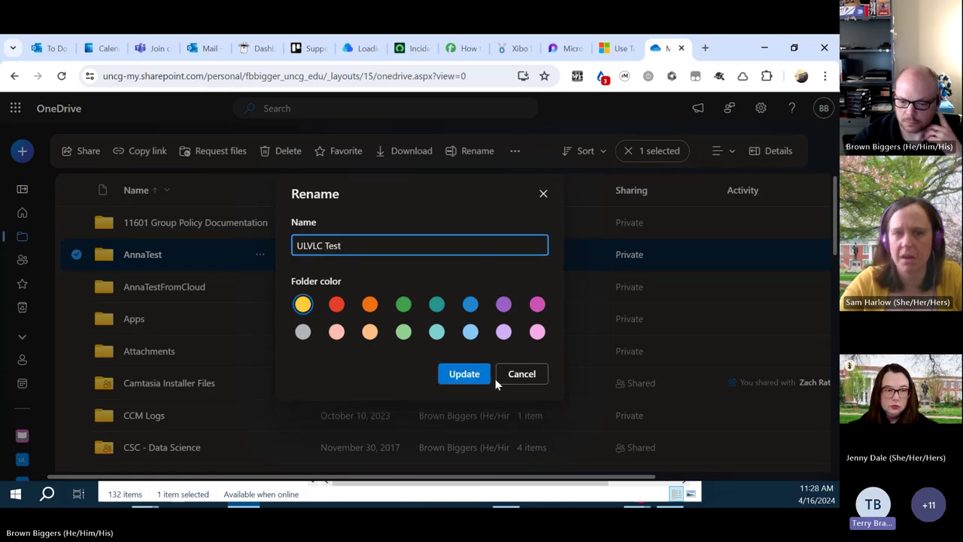
click(464, 374)
scroll(459, 428, down, 5)
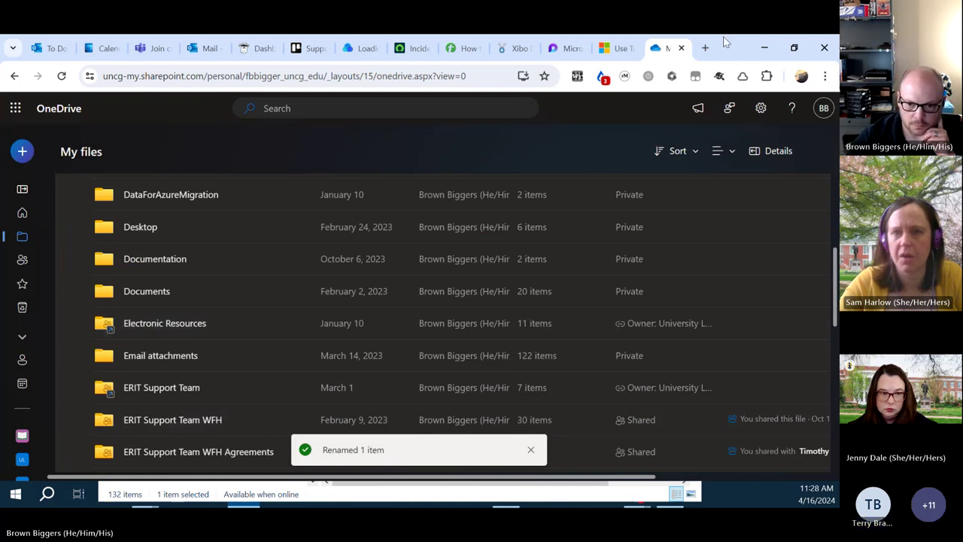
- Bring up File Explorer and inspect the local AnnaTest folder's context menu
click(763, 50)
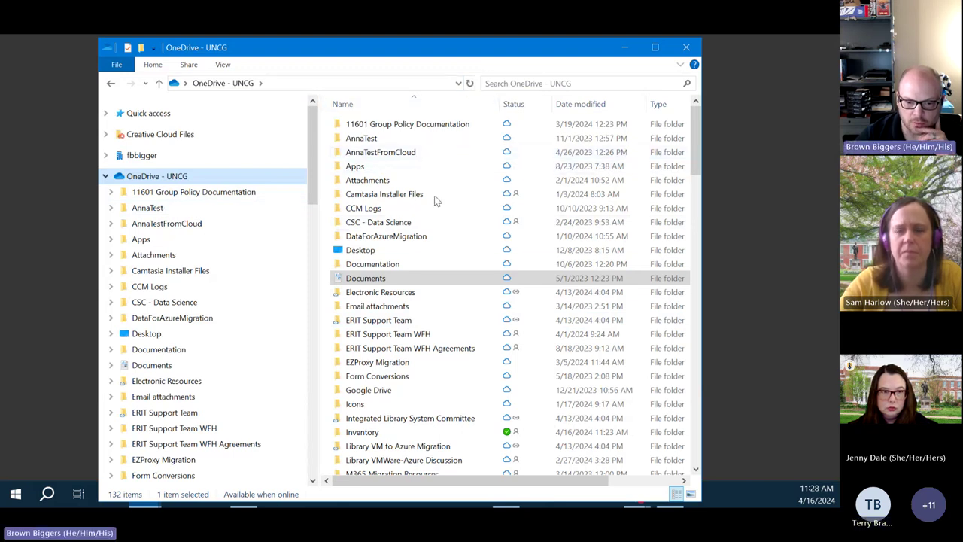
right_click(361, 143)
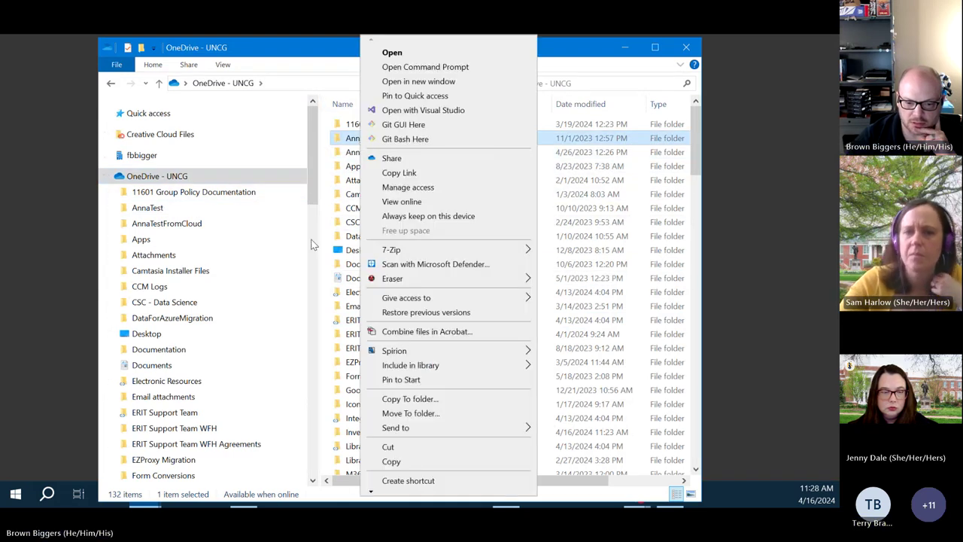
key(Escape)
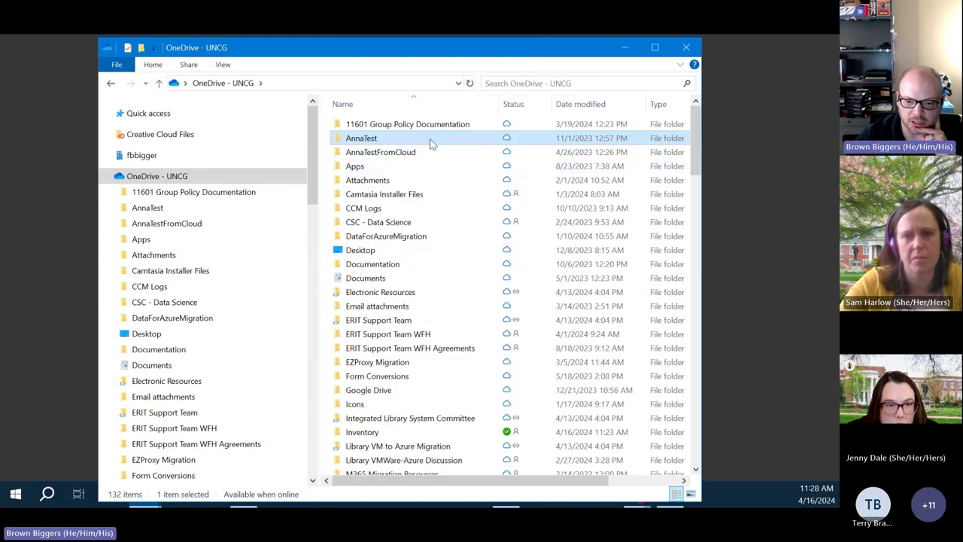
mouse_move(430, 140)
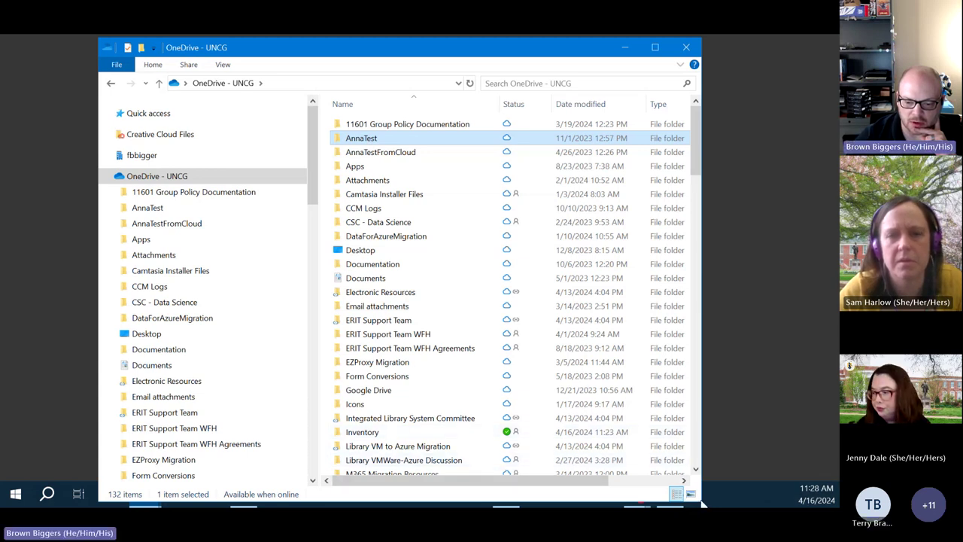
right_click(380, 139)
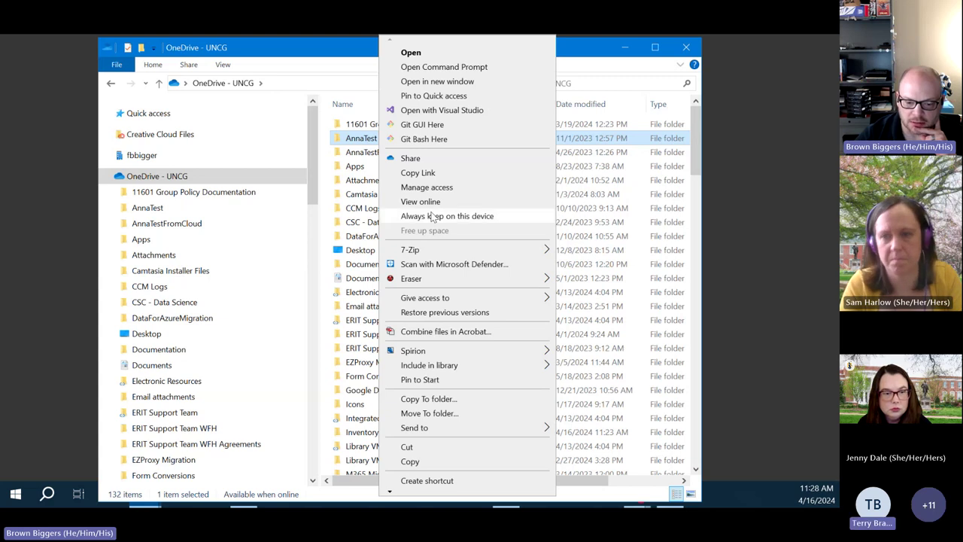
- Sort the OneDrive - UNCG folder list by name in ascending order
mouse_move(451, 297)
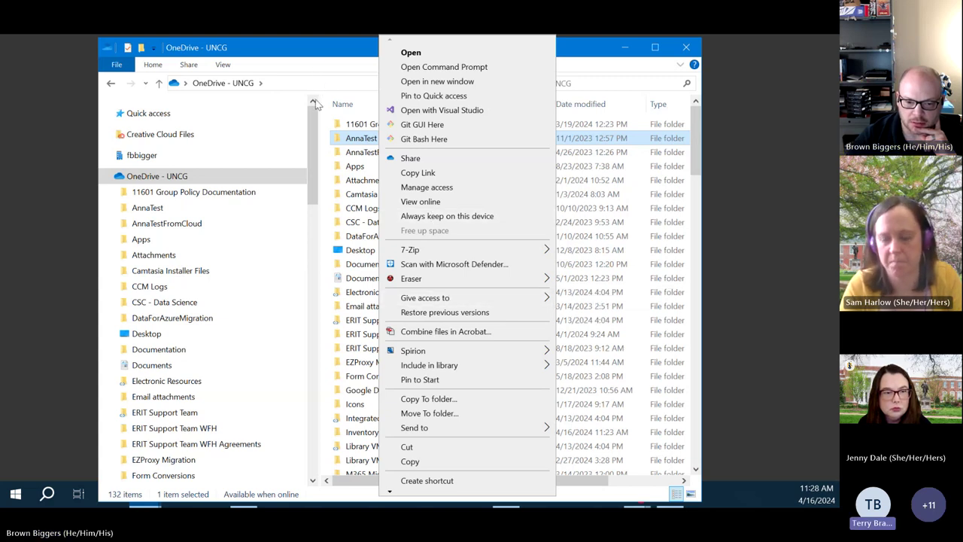
click(359, 108)
click(360, 106)
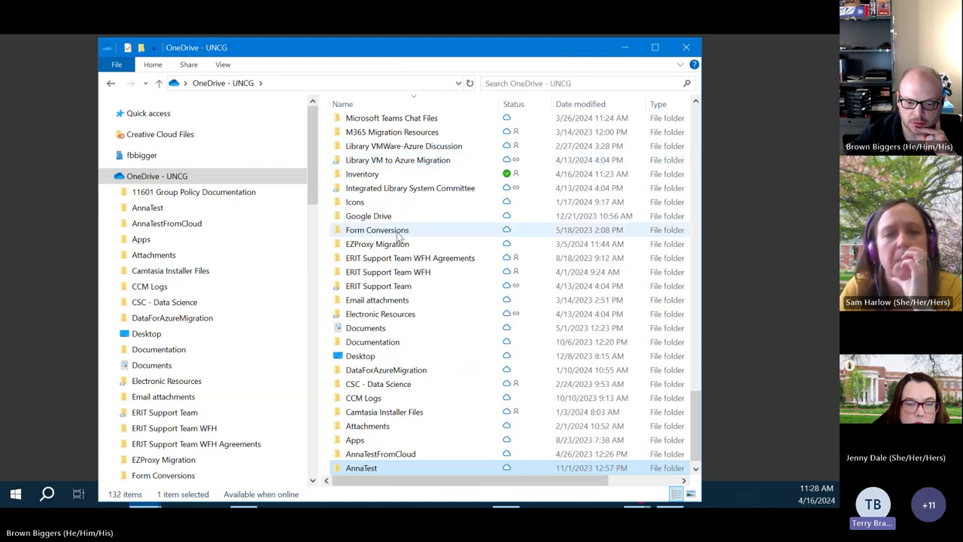
scroll(397, 232, up, 7)
scroll(396, 231, up, 5)
click(380, 104)
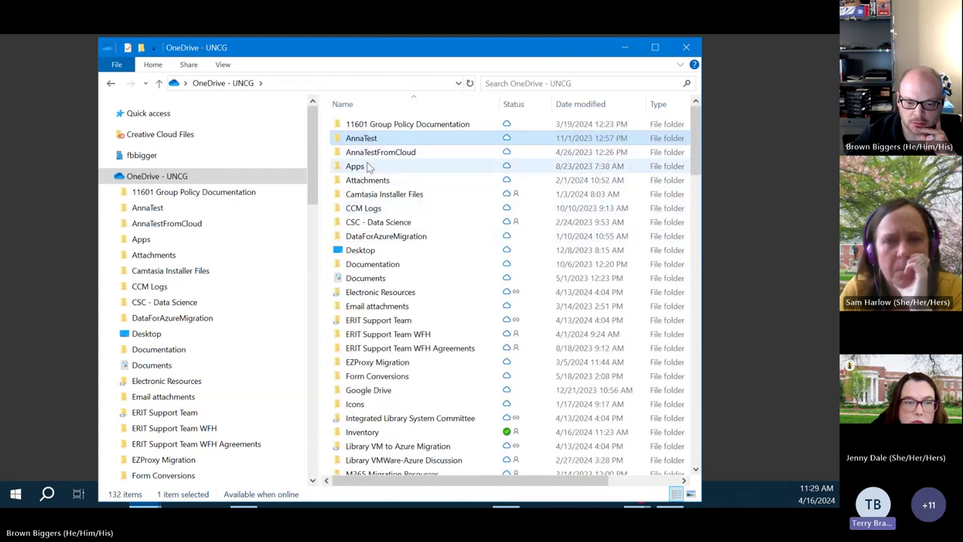
- Rename the local Form Conversions folder to 'Form Conversions On Desktop'
right_click(394, 377)
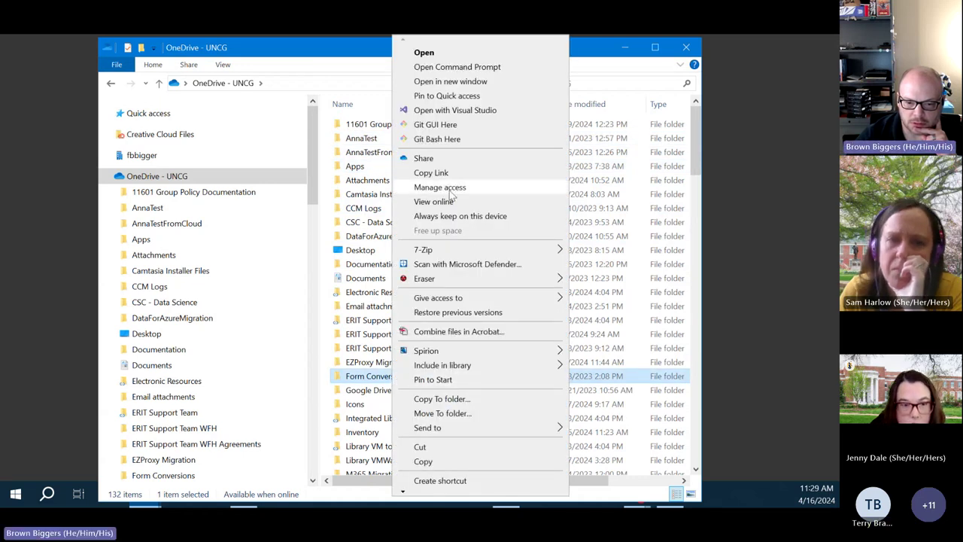
click(351, 380)
click(369, 376)
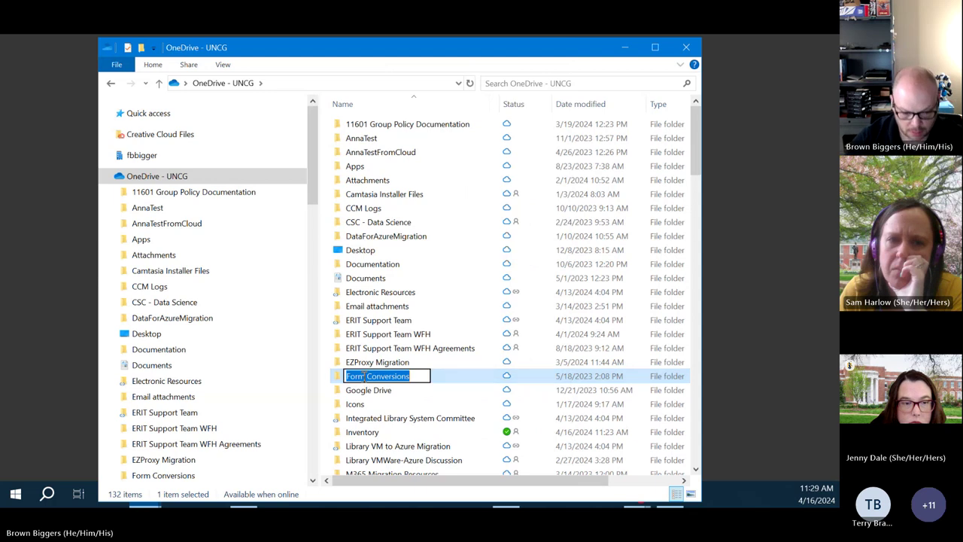
key(End)
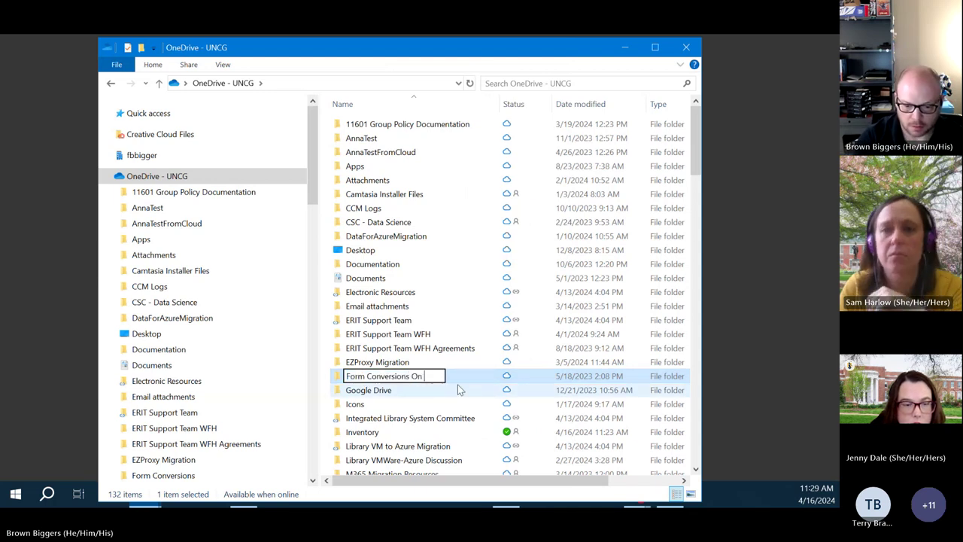
text(On Desktop)
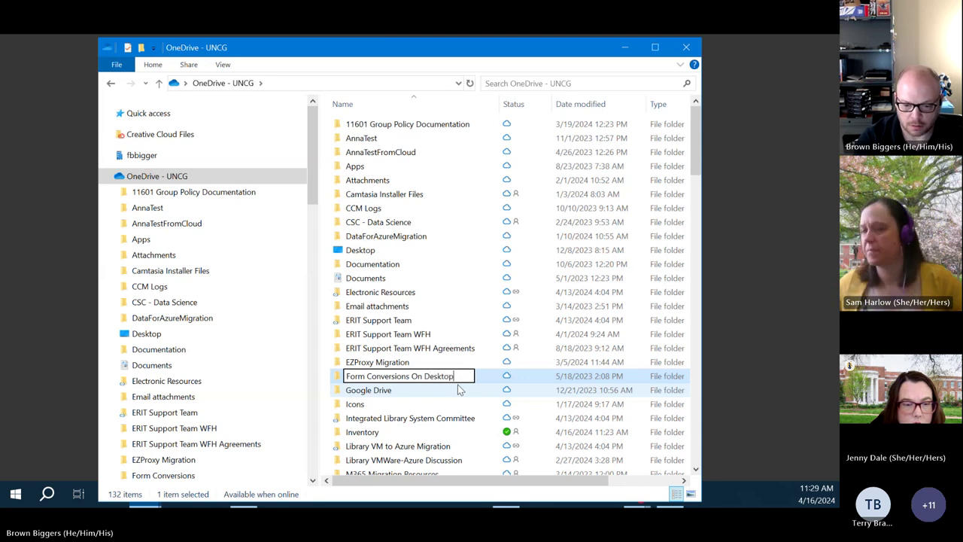
key(Return)
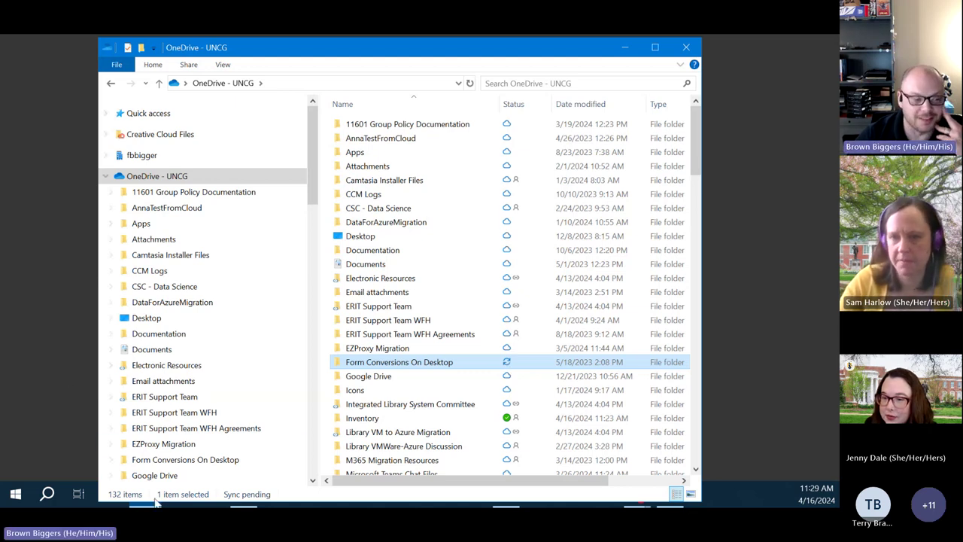
- Check the OneDrive web My files list for Form Conversions On Desktop
key(alt+Tab)
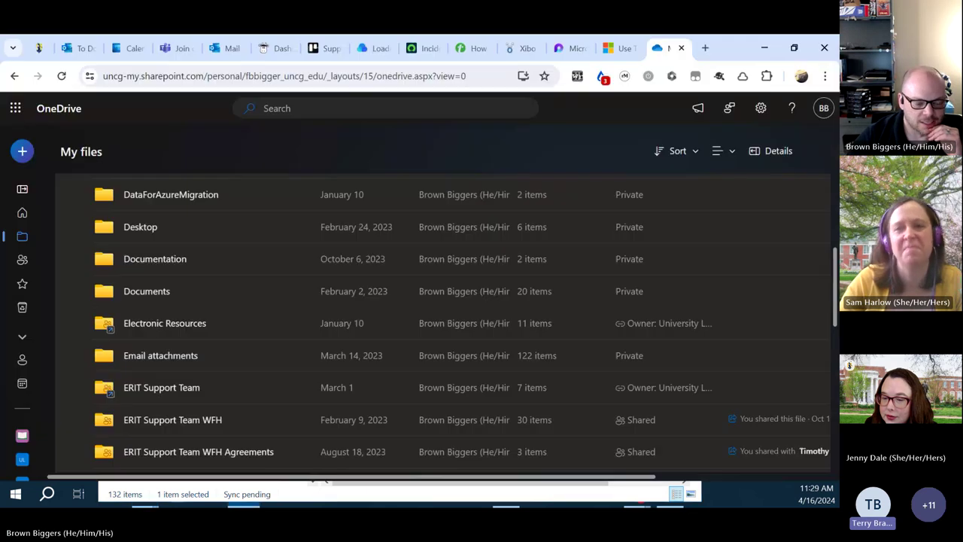
scroll(307, 338, down, 2)
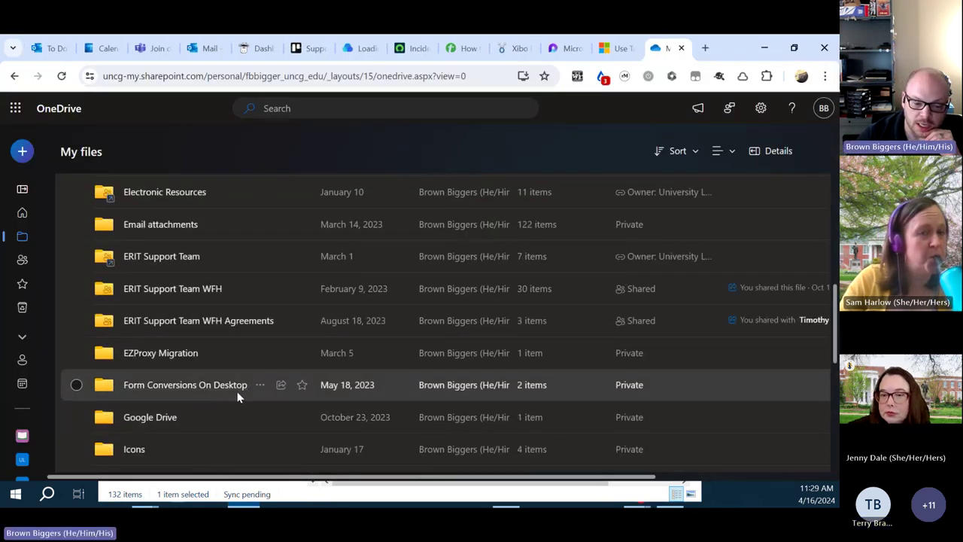
scroll(237, 397, up, 5)
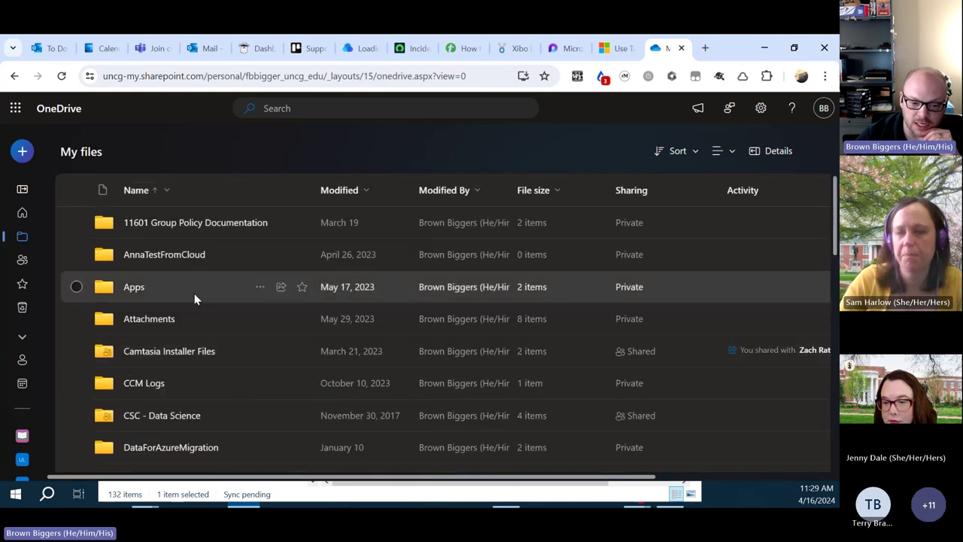
scroll(195, 331, down, 15)
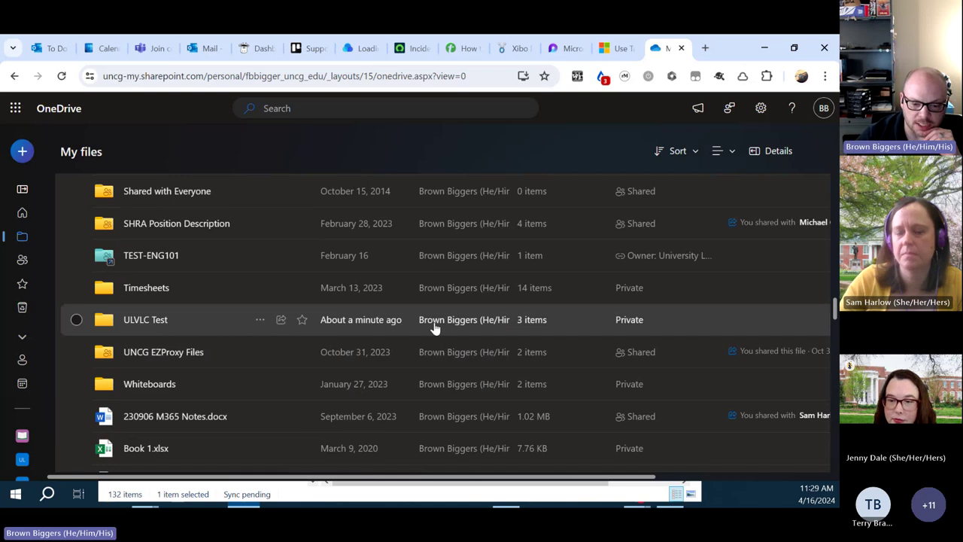
- Return to File Explorer and select the ULVLC Test folder
click(763, 48)
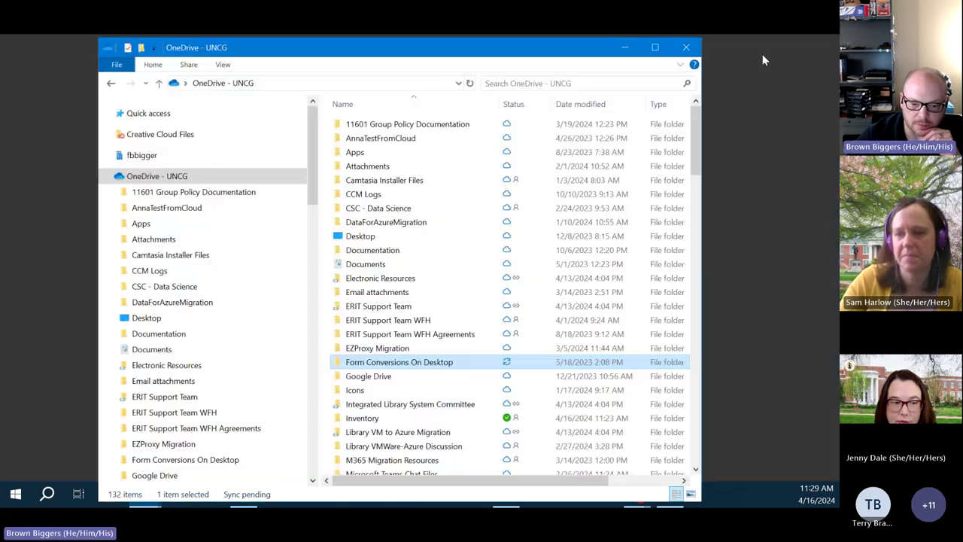
scroll(415, 374, down, 2)
scroll(415, 374, up, 2)
scroll(421, 361, down, 15)
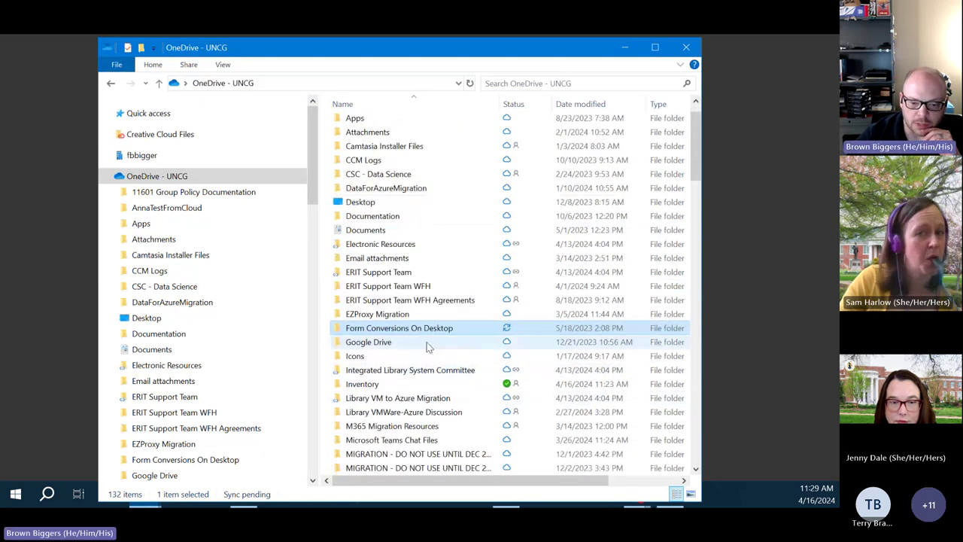
scroll(414, 353, up, 3)
click(382, 330)
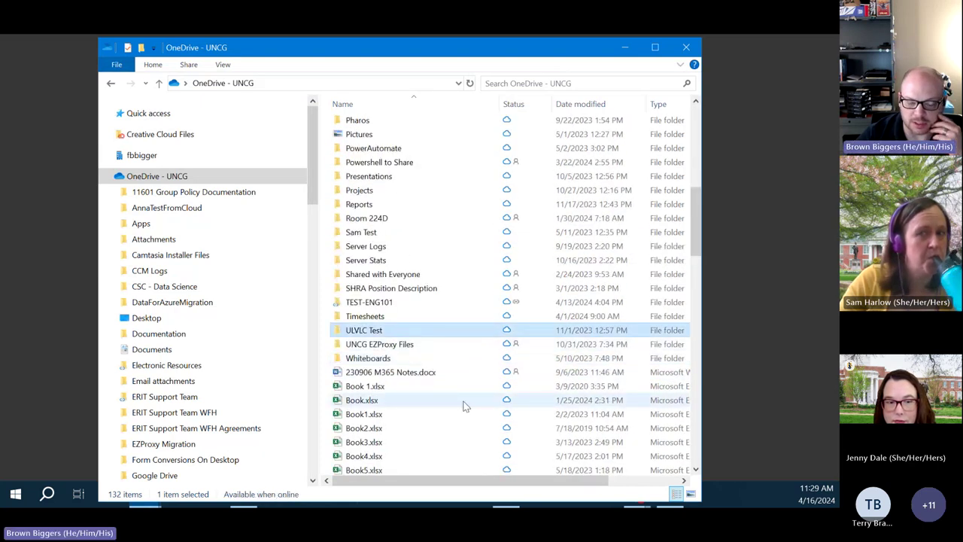
scroll(464, 406, up, 8)
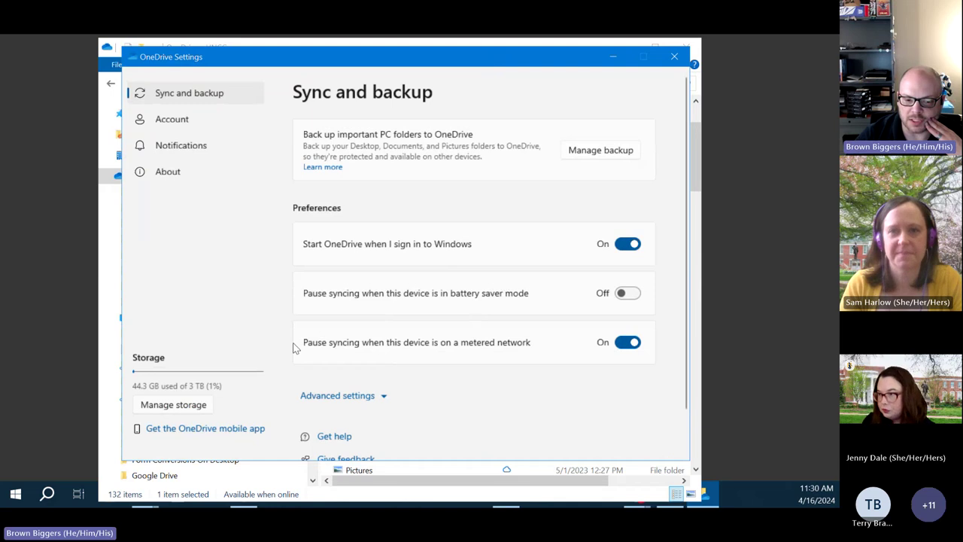
- Review OneDrive's advanced sync, Account and Notifications settings, then close Settings
click(376, 398)
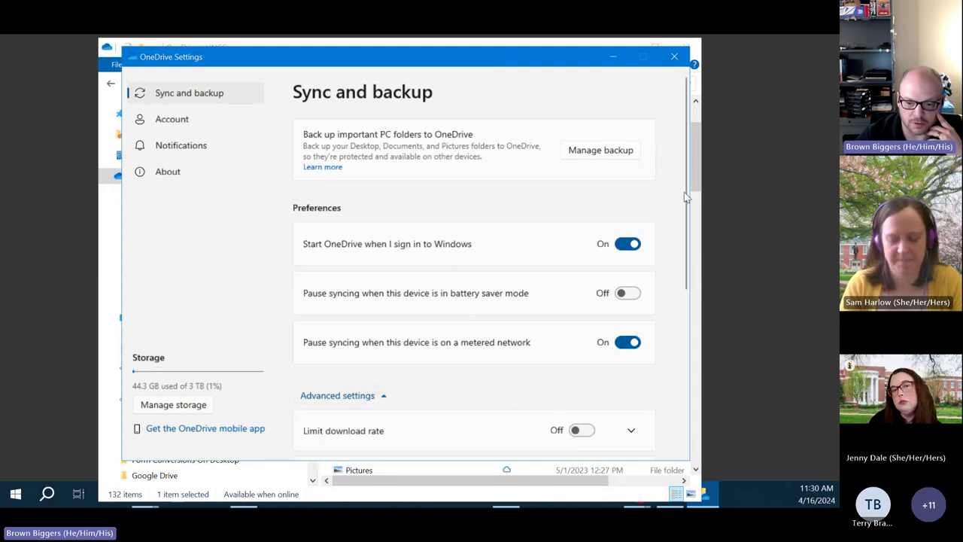
drag(683, 203, 670, 367)
scroll(665, 301, up, 5)
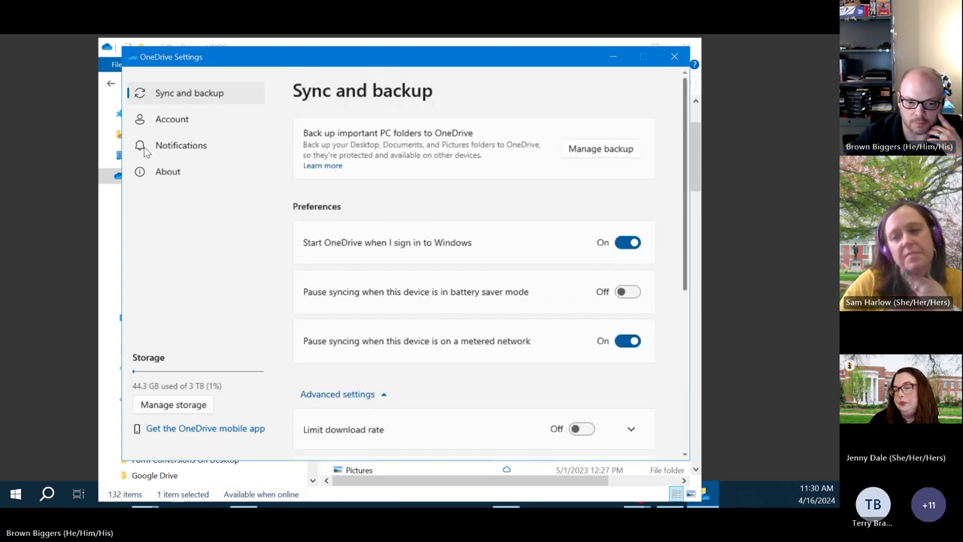
click(170, 123)
click(172, 149)
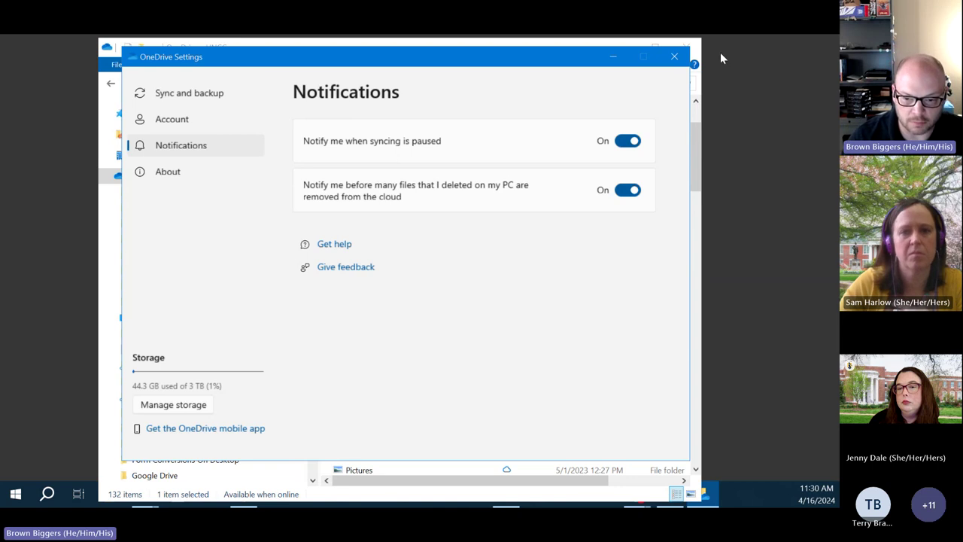
click(675, 57)
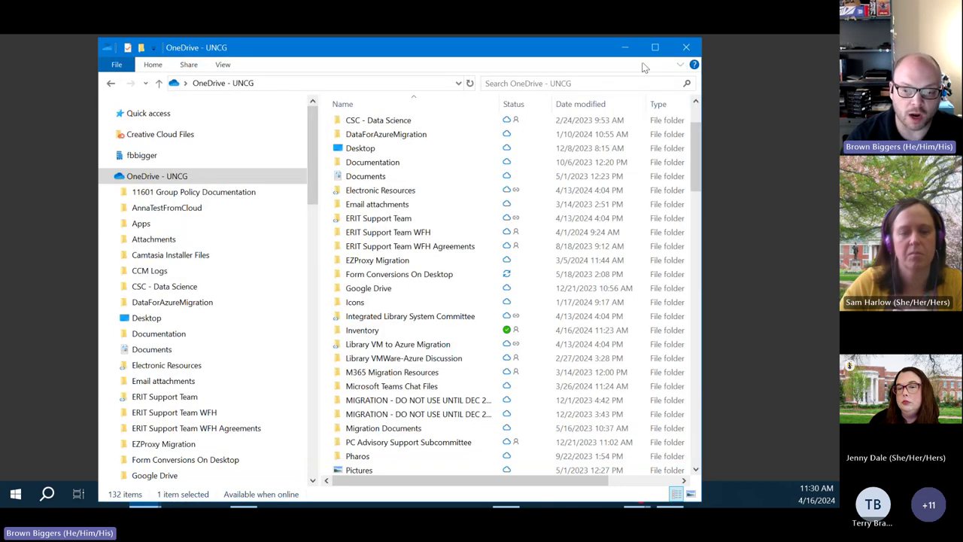
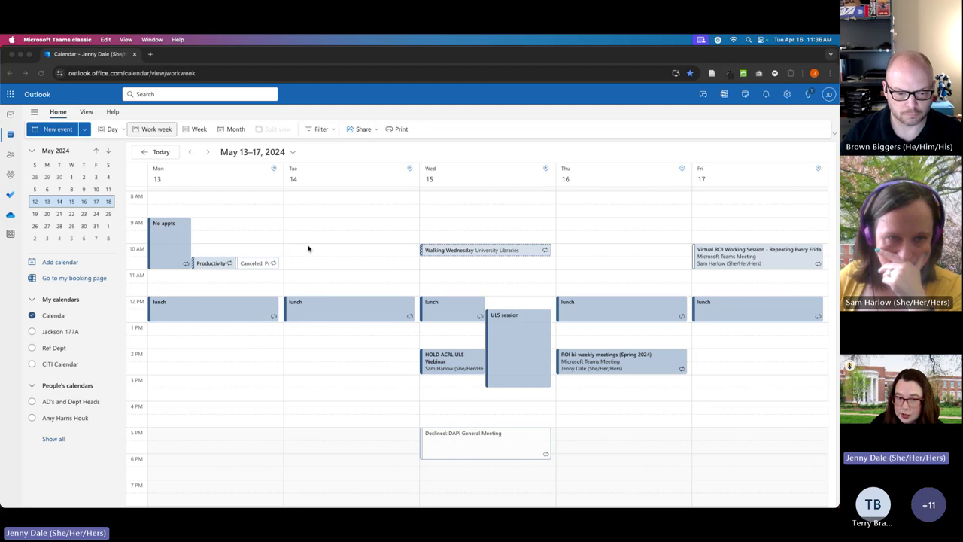
- Create a 'Quick meeting' event for Tuesday 5/14/2024, 10:30–11:00 AM, and keep it open in the full form
click(307, 249)
click(306, 262)
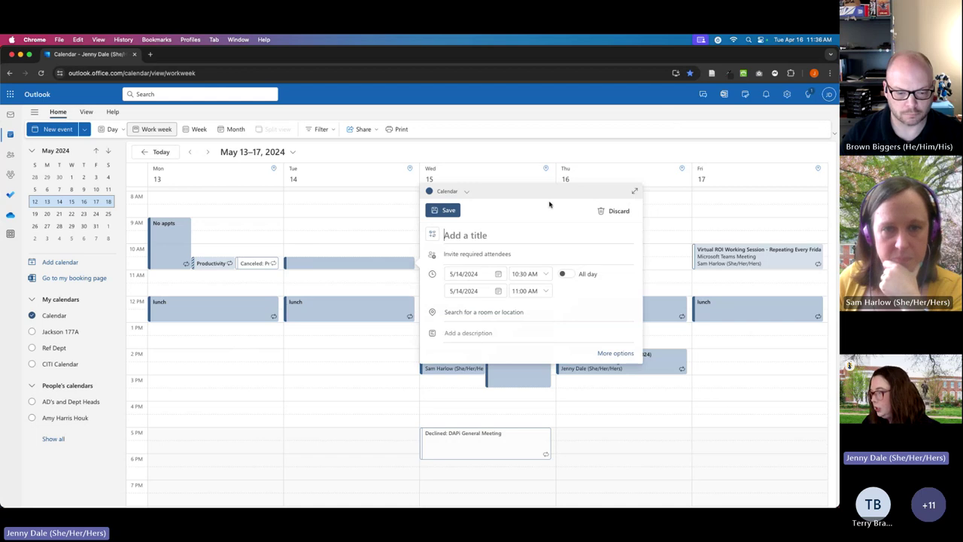
text(Quick meeting)
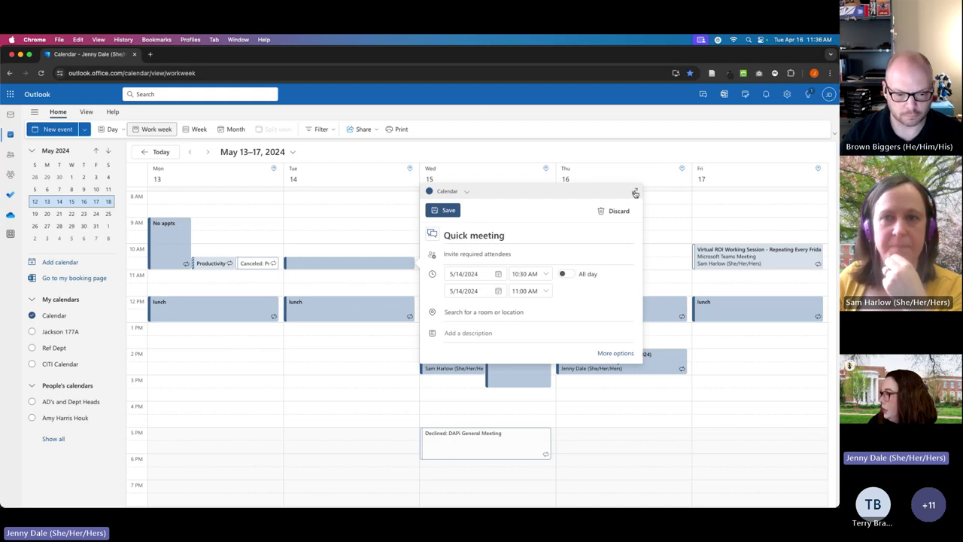
click(635, 191)
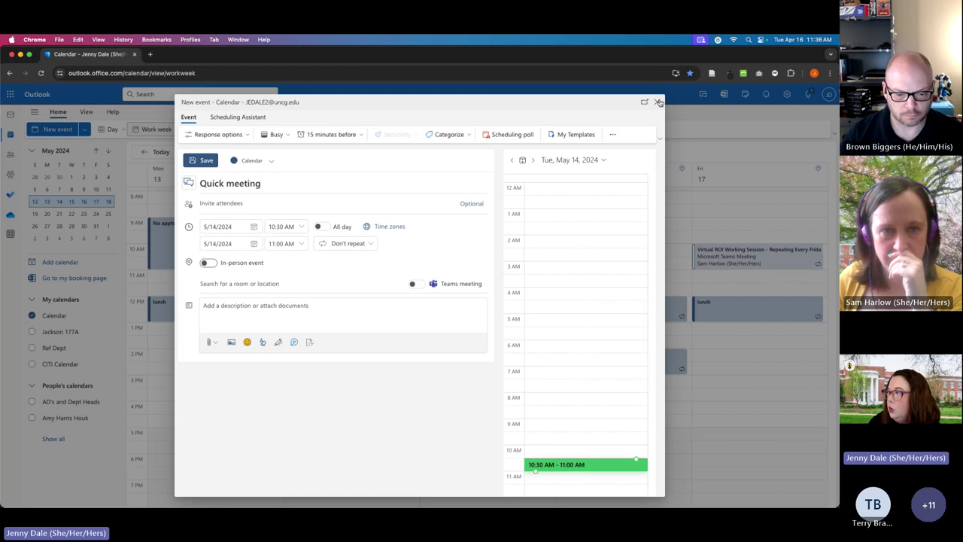
click(657, 102)
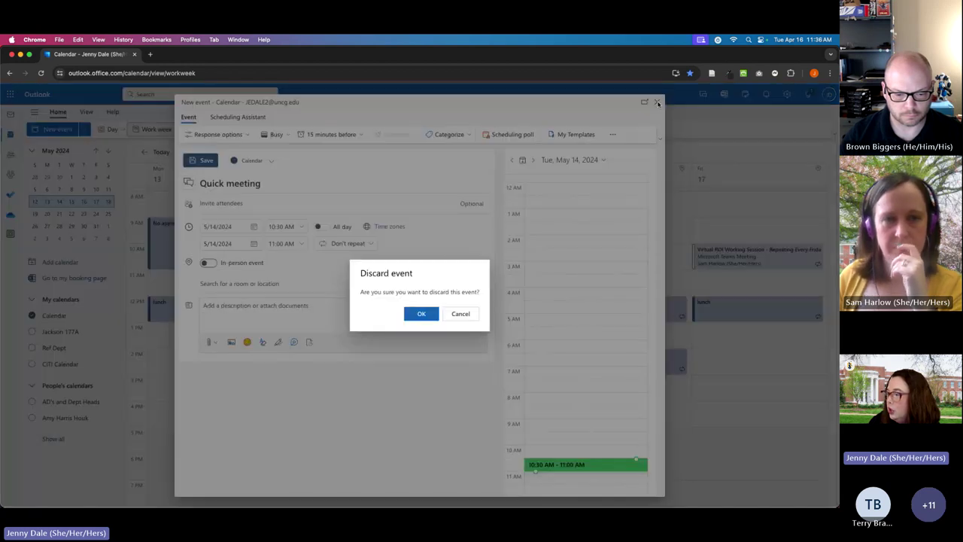
click(459, 314)
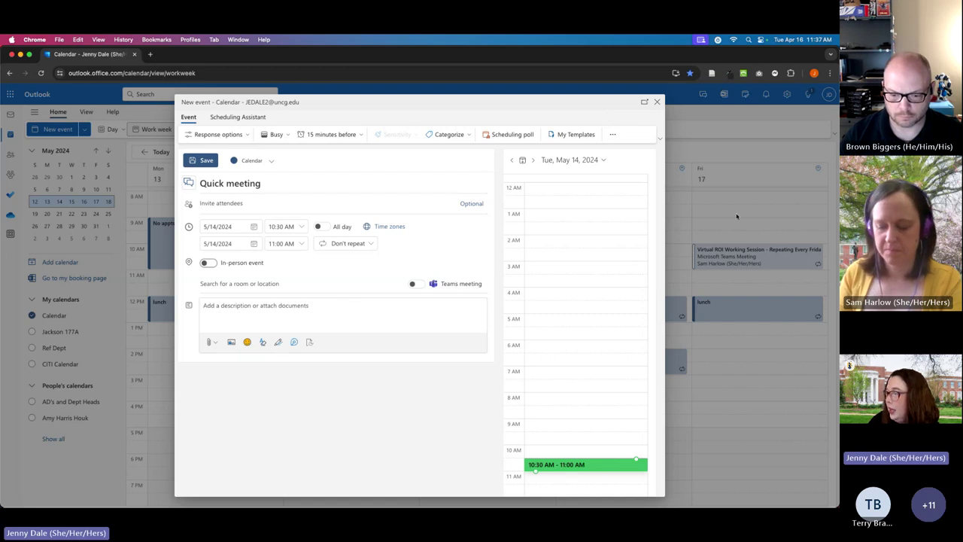
- Add three matching contacts from the directory as meeting invitees
click(262, 204)
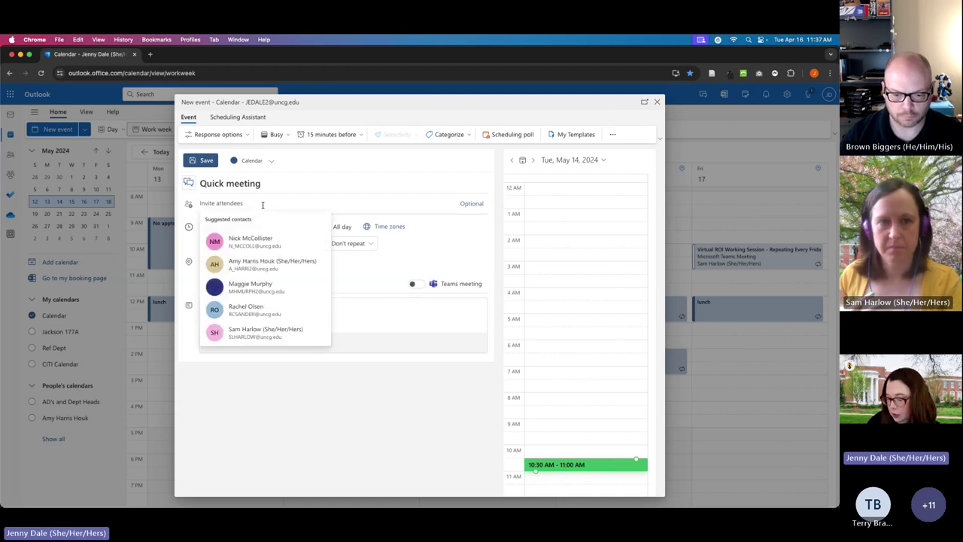
text(sam)
key(Return)
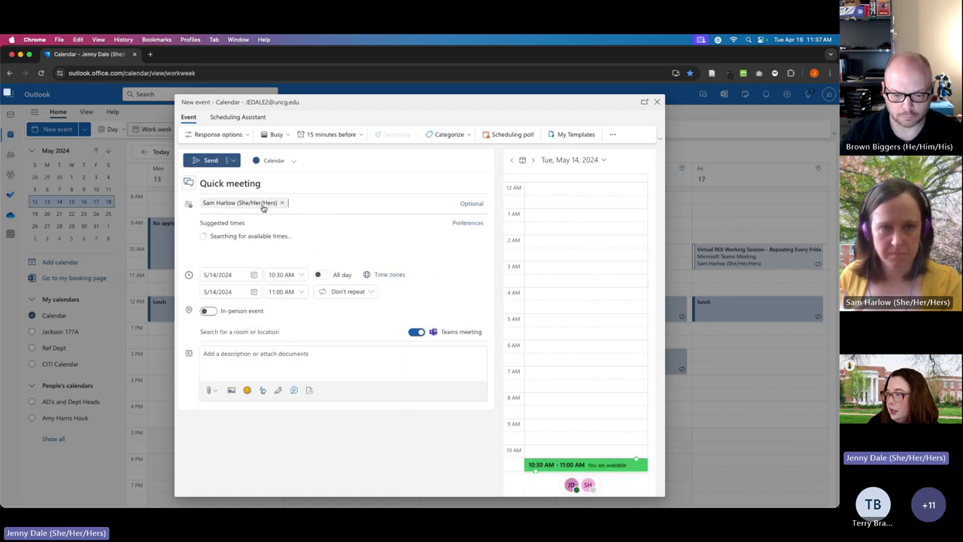
text(brown)
key(Return)
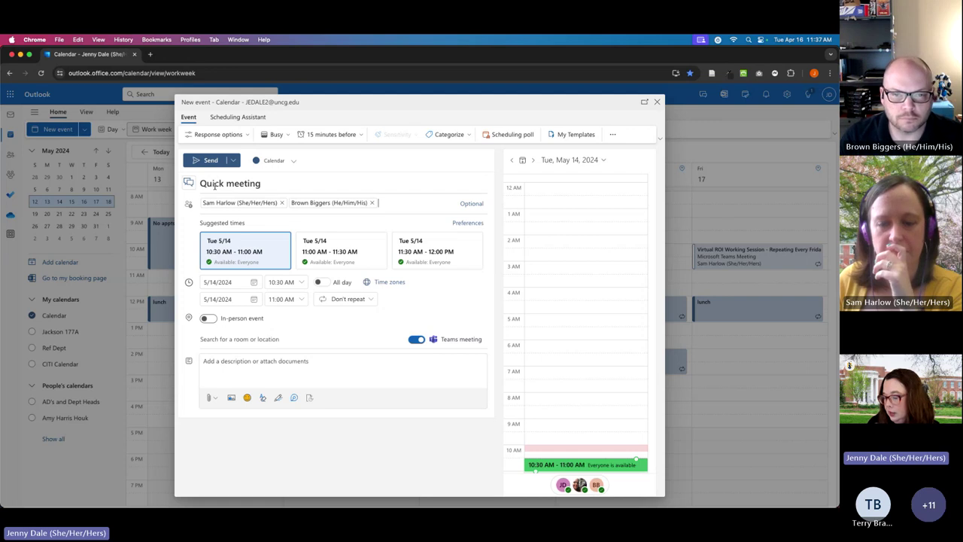
text(ji)
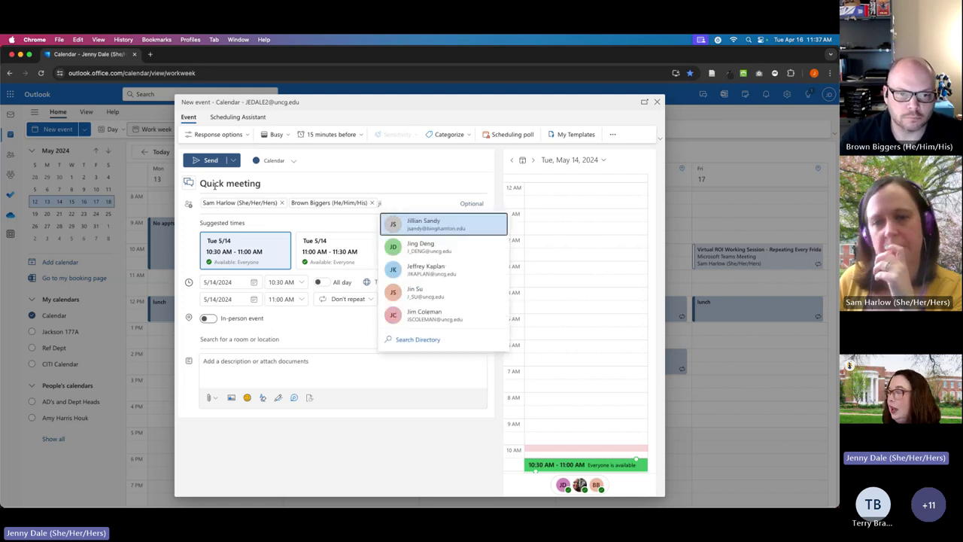
key(Return)
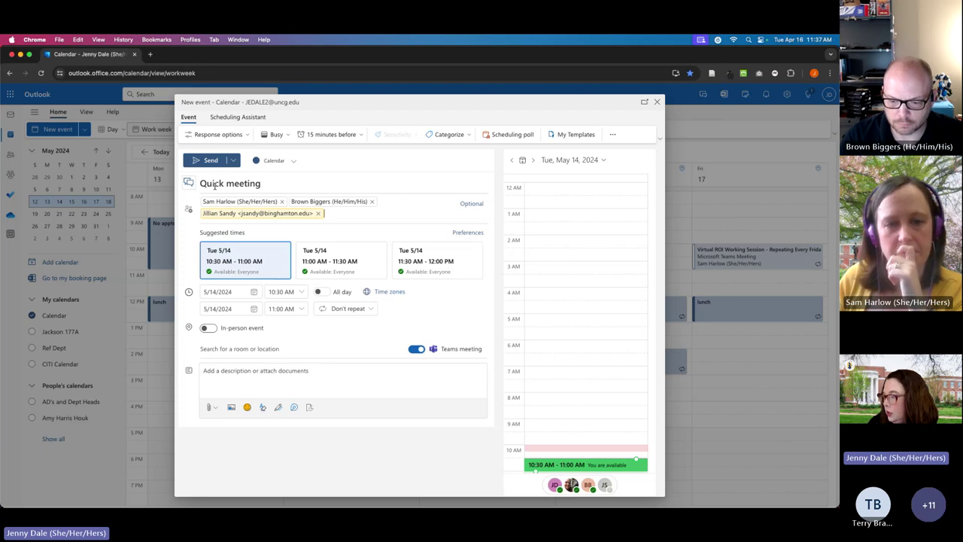
- Add an outside e-mail address as the fourth invitee after correcting the search
text(alis)
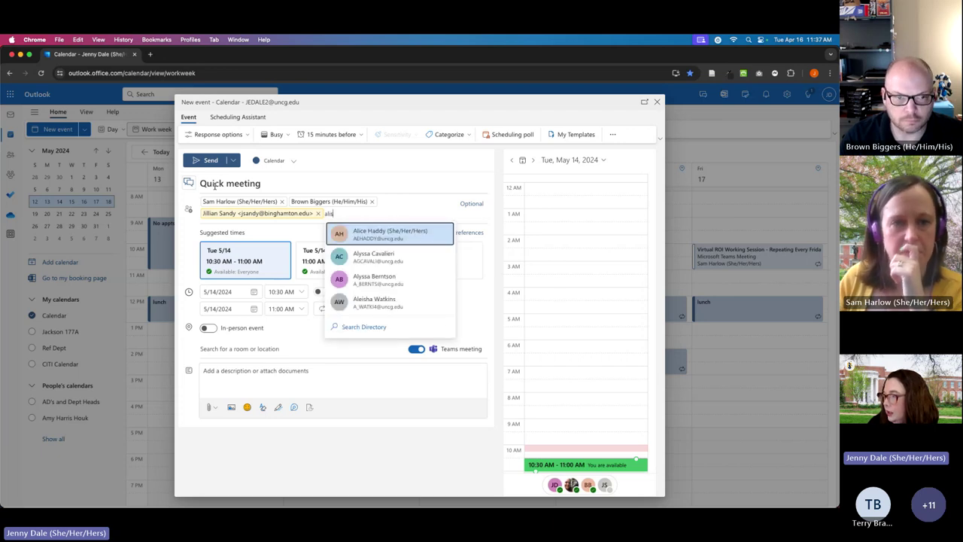
key(BackSpace)
key(BackSpace)
key(BackSpace)
text(r)
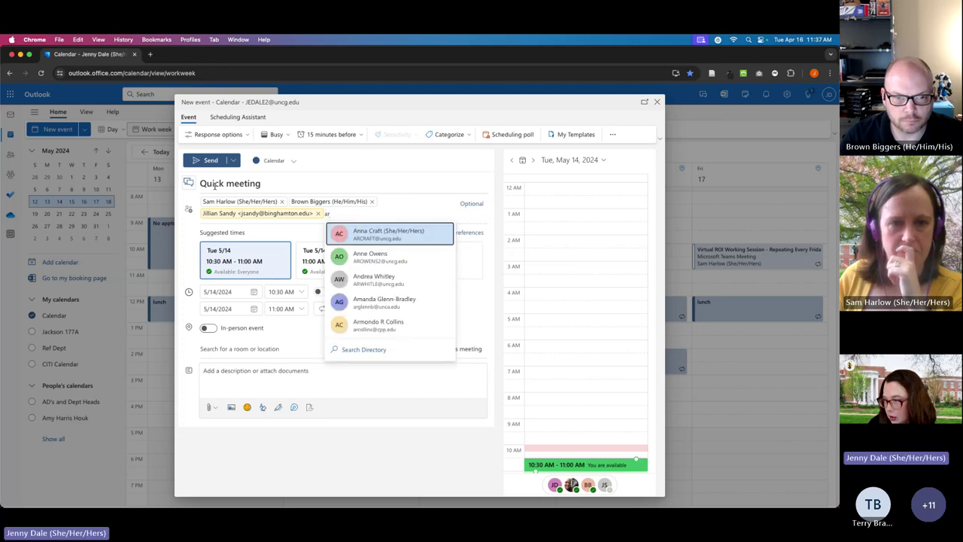
text(ar)
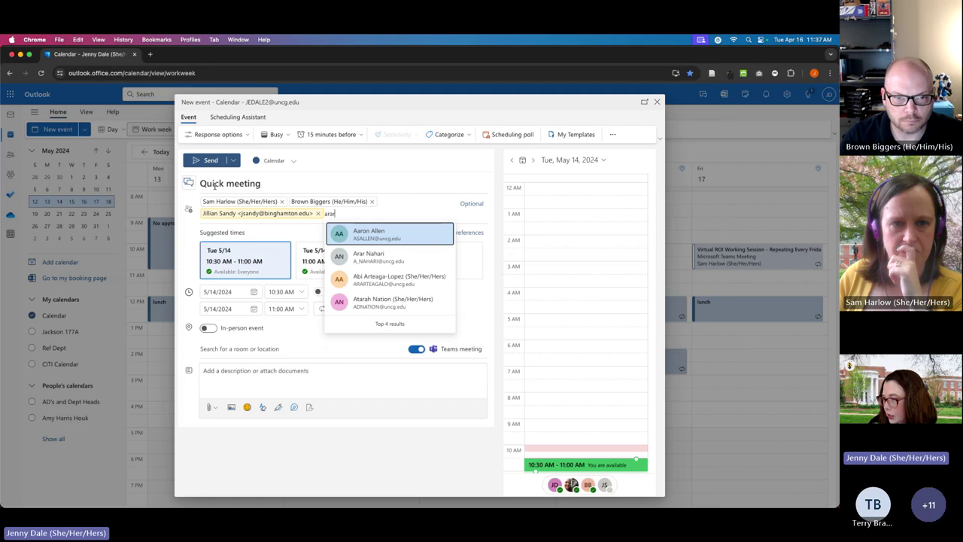
key(BackSpace)
key(BackSpace)
key(BackSpace)
key(BackSpace)
text(kelly)
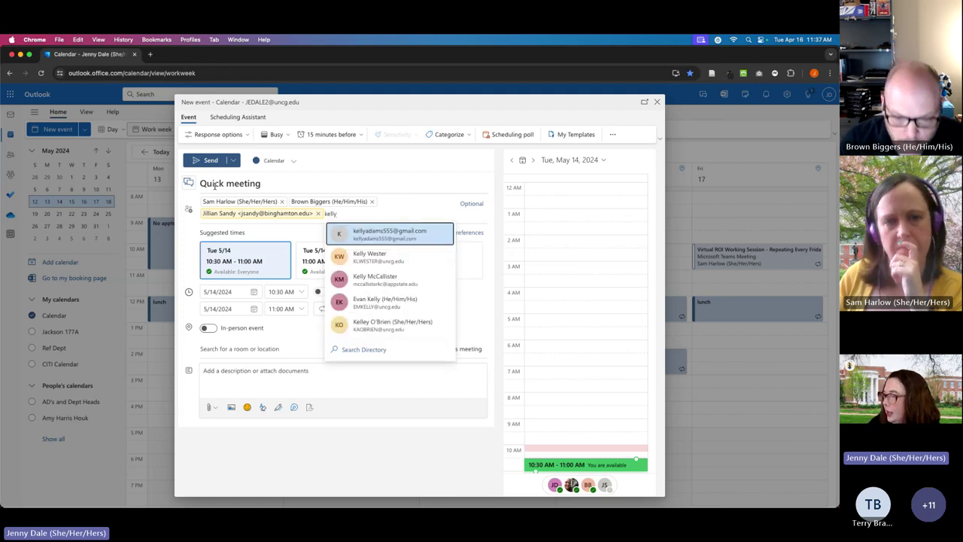
key(Return)
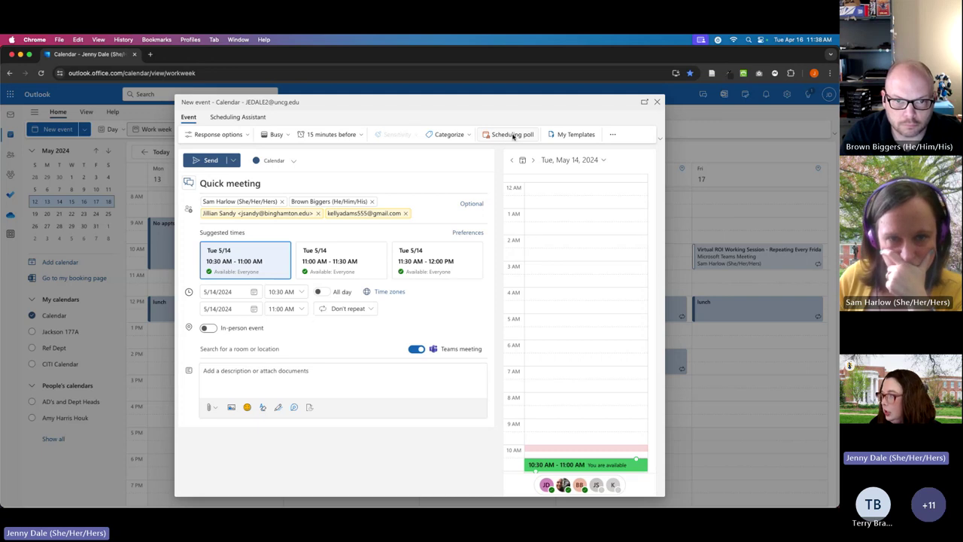
- Start a scheduling poll for Quick meeting and browse the suggested times
click(512, 135)
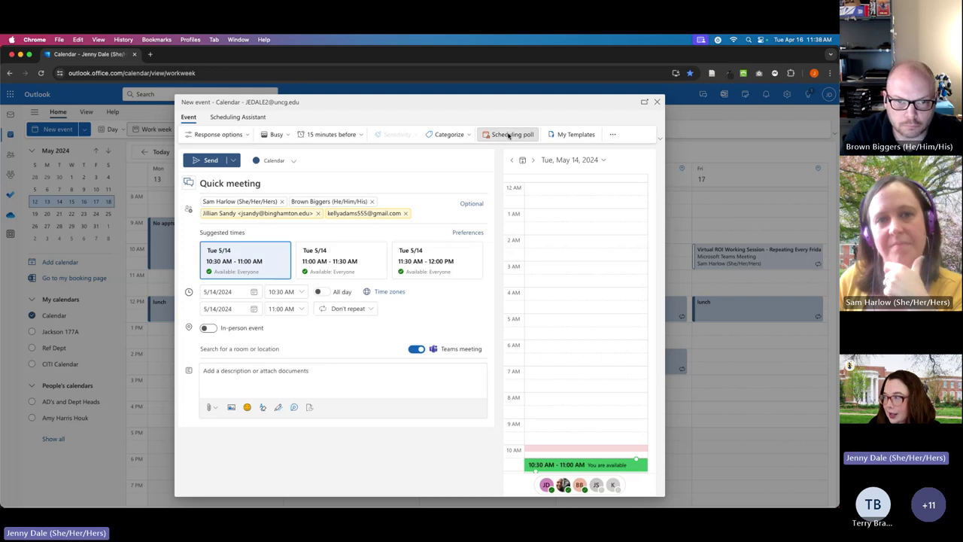
scroll(542, 346, down, 5)
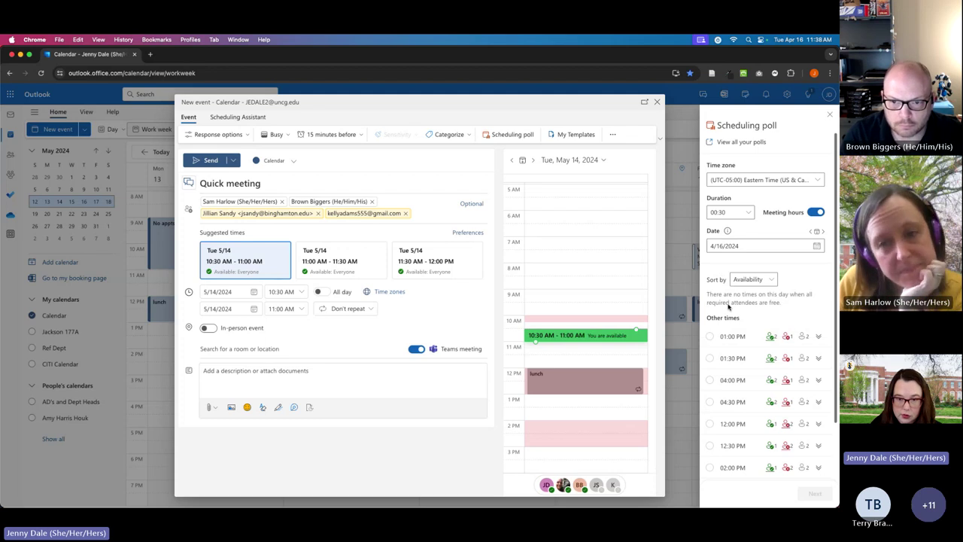
scroll(727, 374, down, 3)
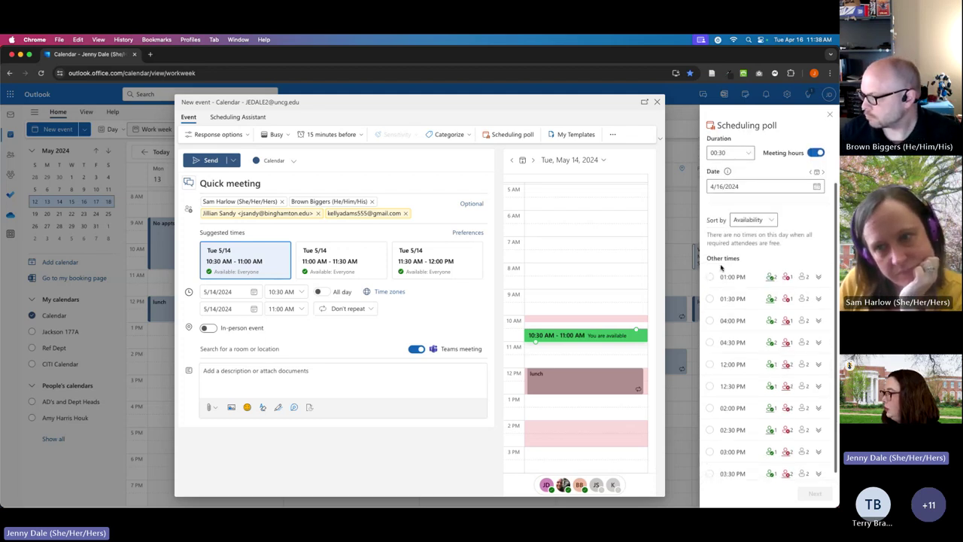
scroll(737, 226, down, 1)
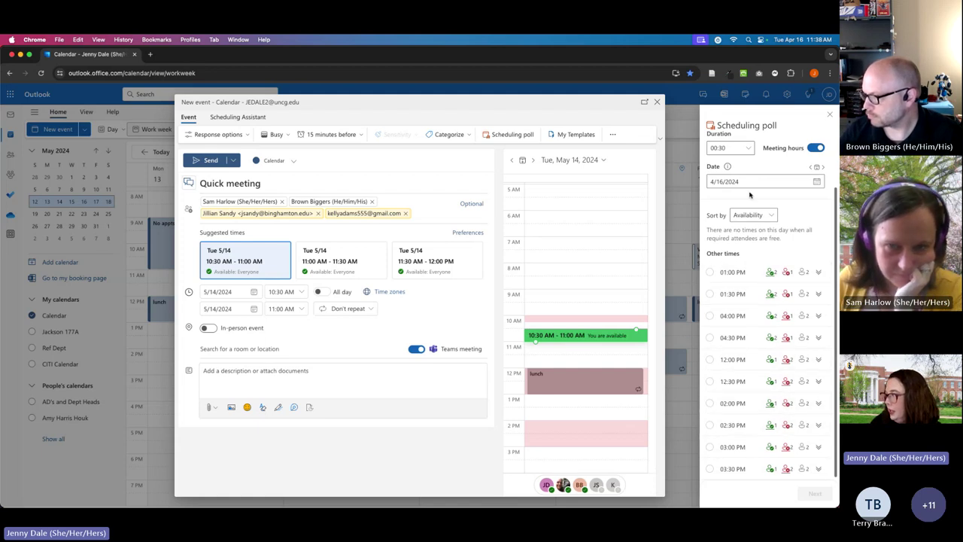
scroll(752, 225, up, 3)
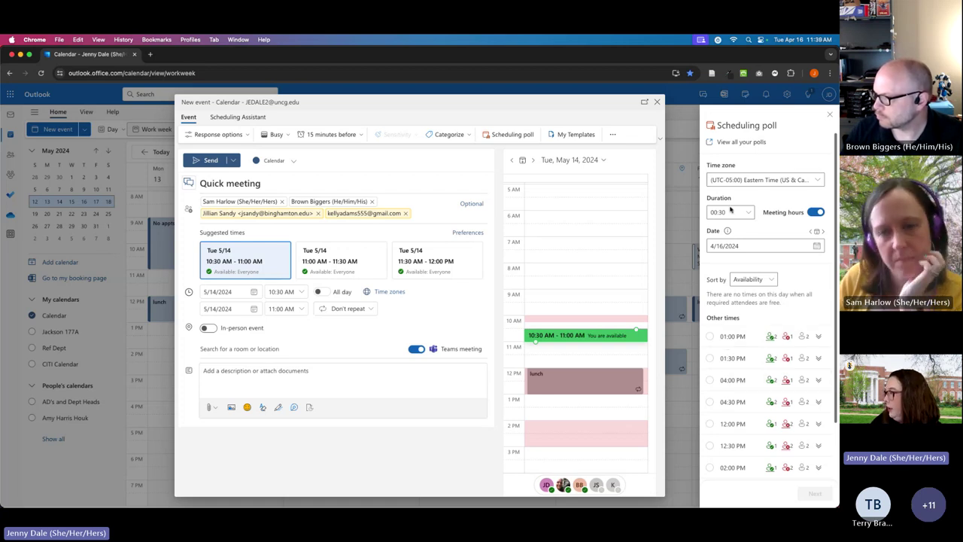
- Select 1:00, 1:30, 4:00, 4:30 and 12:30 PM on Tuesday, April 16 as poll times and continue
click(709, 337)
click(709, 358)
click(709, 380)
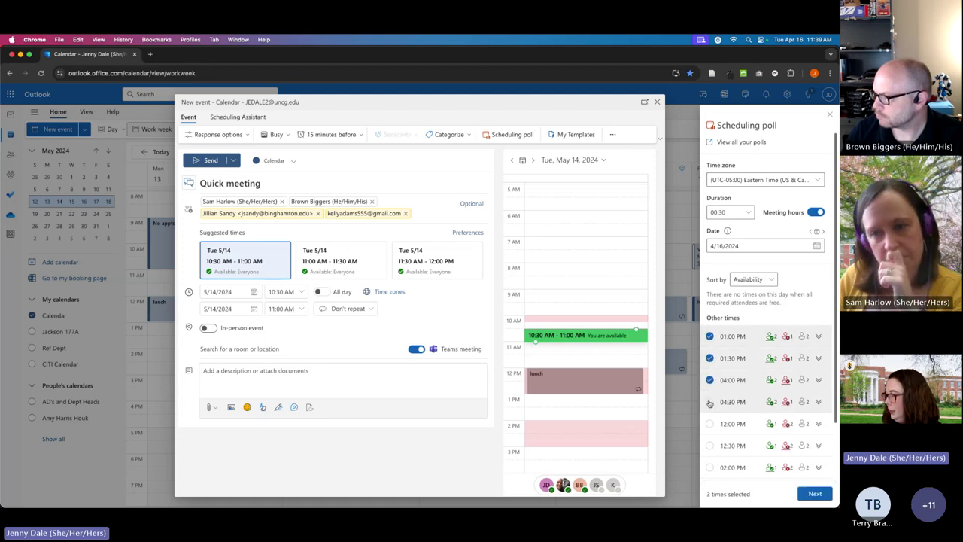
click(709, 402)
click(709, 446)
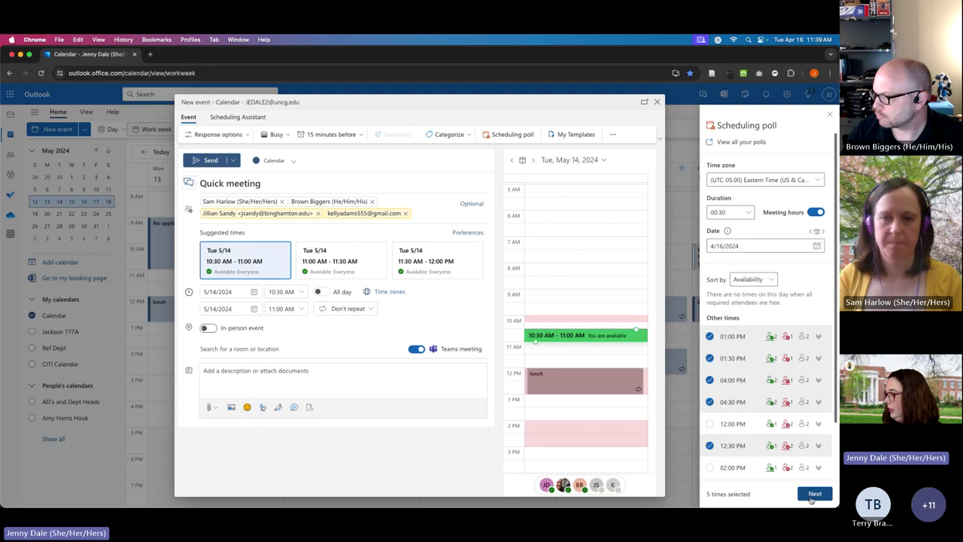
click(814, 493)
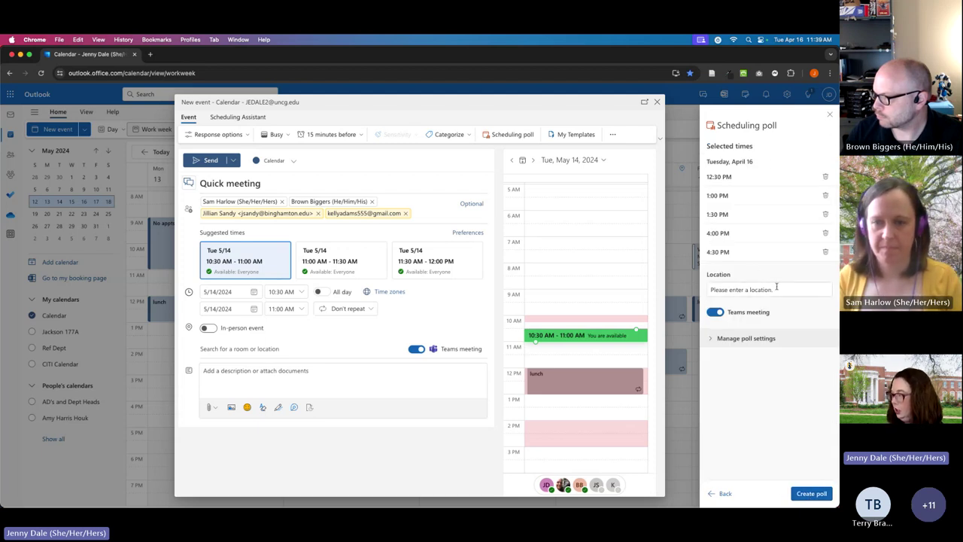
- Expand Manage poll settings to read the four enabled options and the disabled attendee lock
click(716, 340)
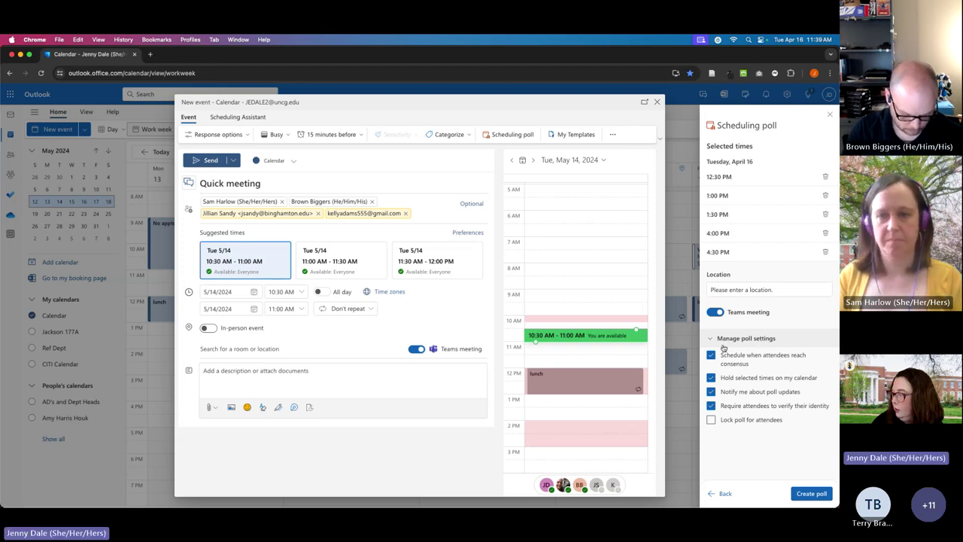
mouse_move(741, 363)
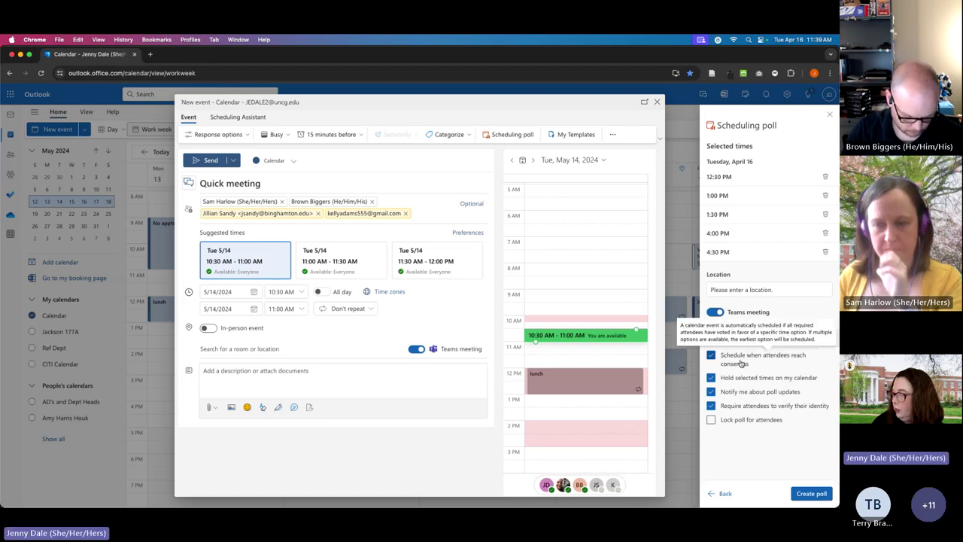
mouse_move(755, 380)
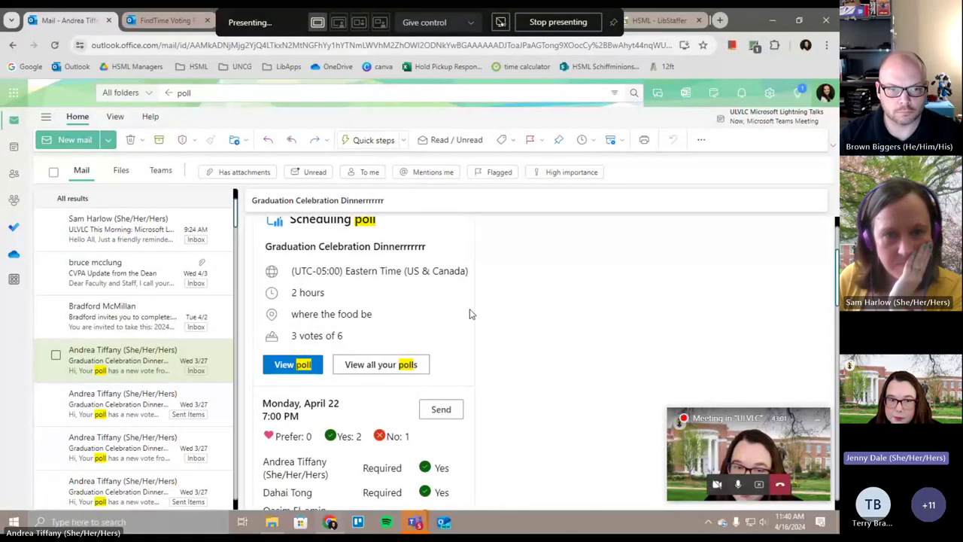
- Scroll through the Graduation Celebration Dinner vote email showing 3 of 6 votes
scroll(516, 321, up, 1)
scroll(516, 320, down, 1)
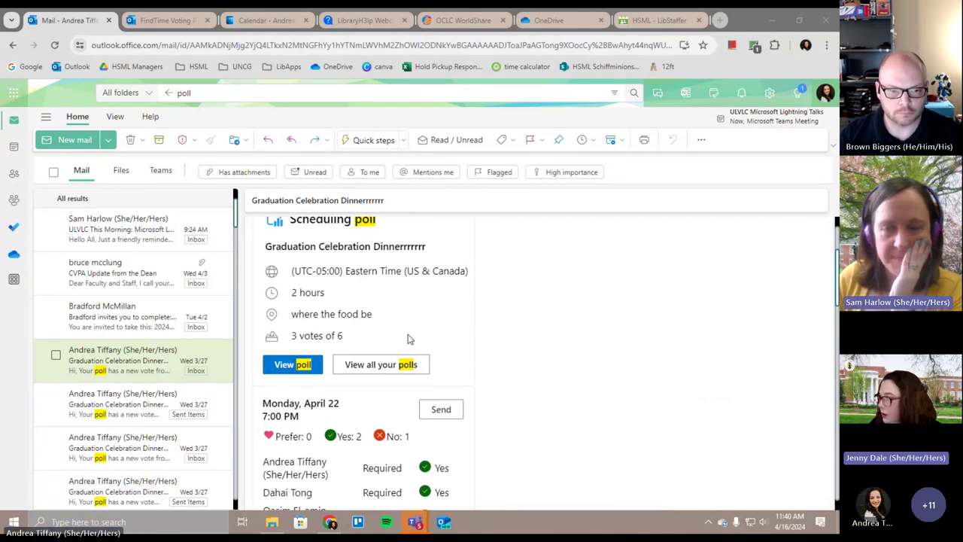
scroll(513, 354, up, 1)
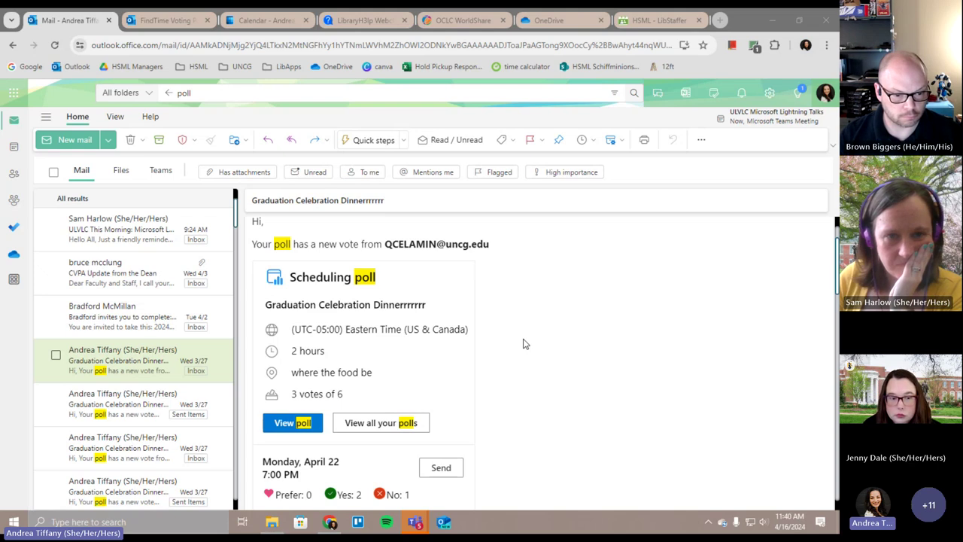
scroll(475, 356, down, 1)
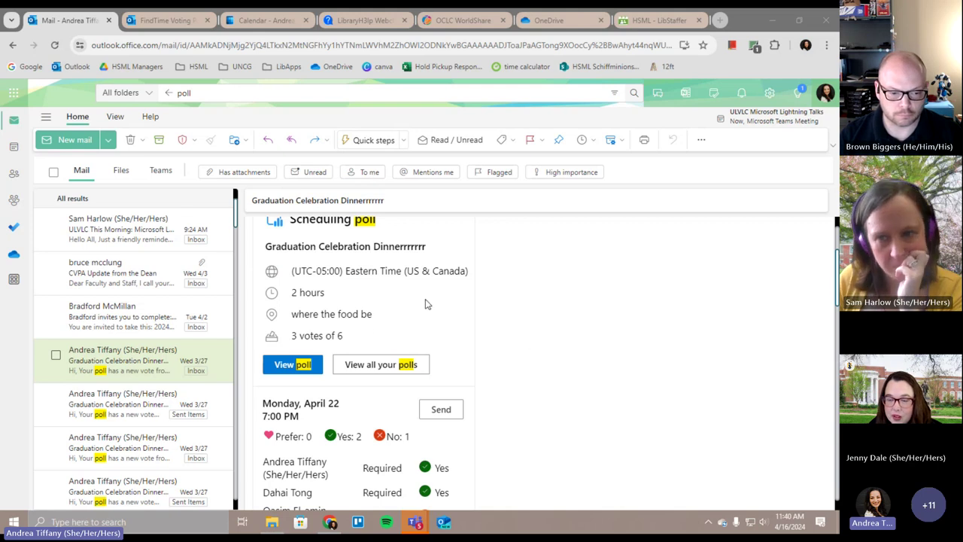
- Open the FindTime poll page and review Yes/No votes for the six 7:00 PM dates
click(287, 365)
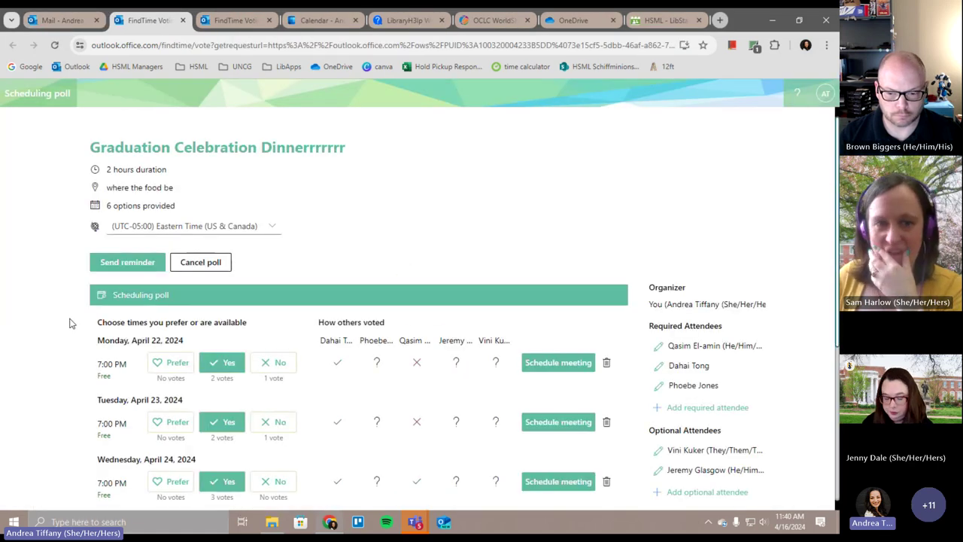
scroll(69, 323, down, 2)
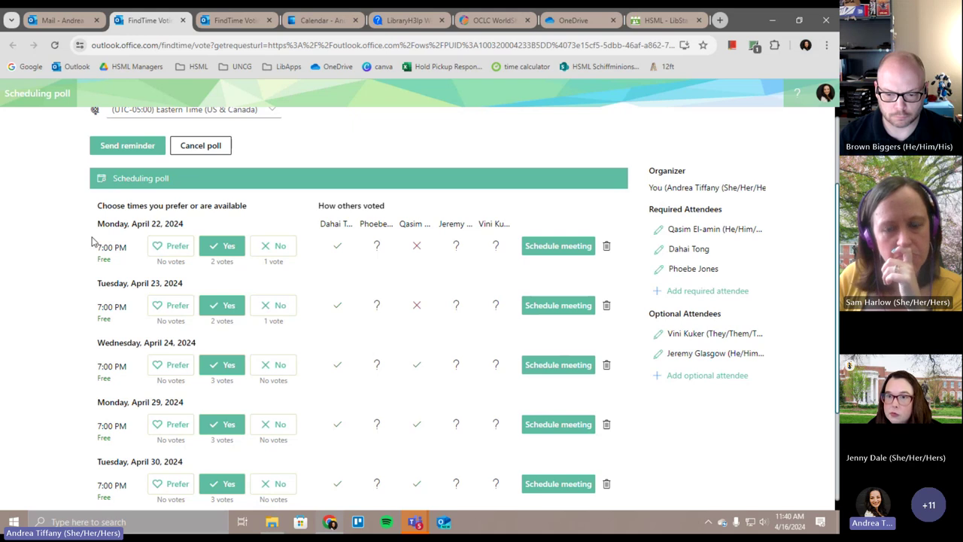
scroll(361, 284, up, 2)
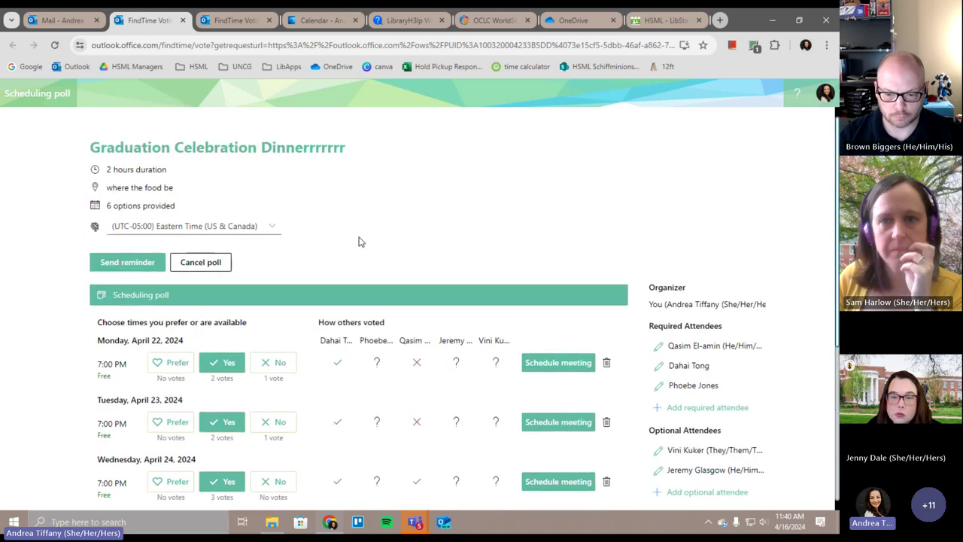
scroll(359, 242, down, 3)
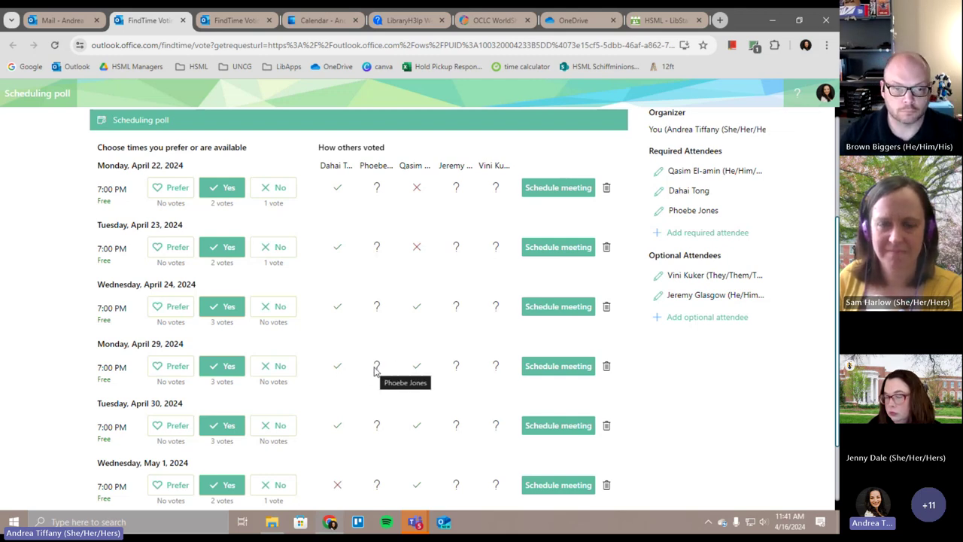
scroll(413, 374, down, 3)
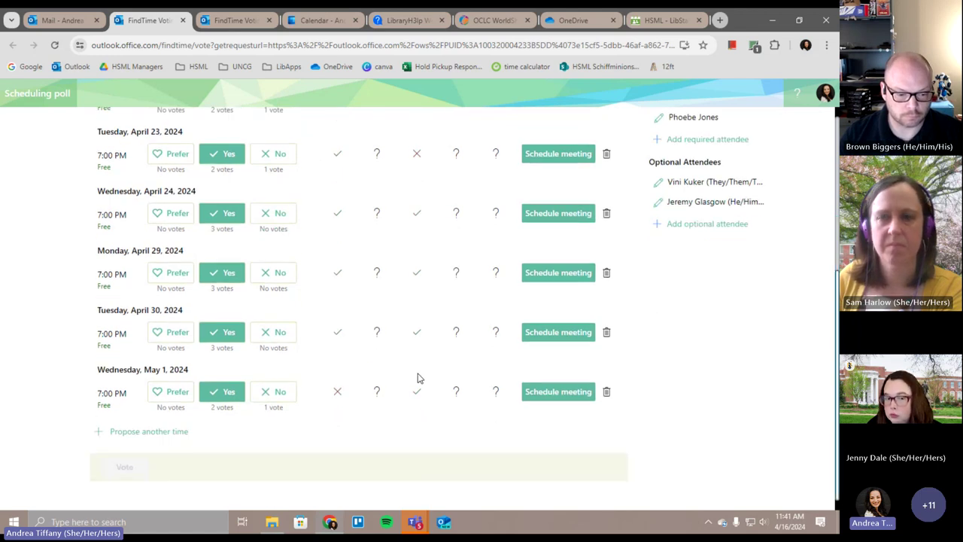
scroll(417, 379, up, 3)
scroll(423, 381, down, 3)
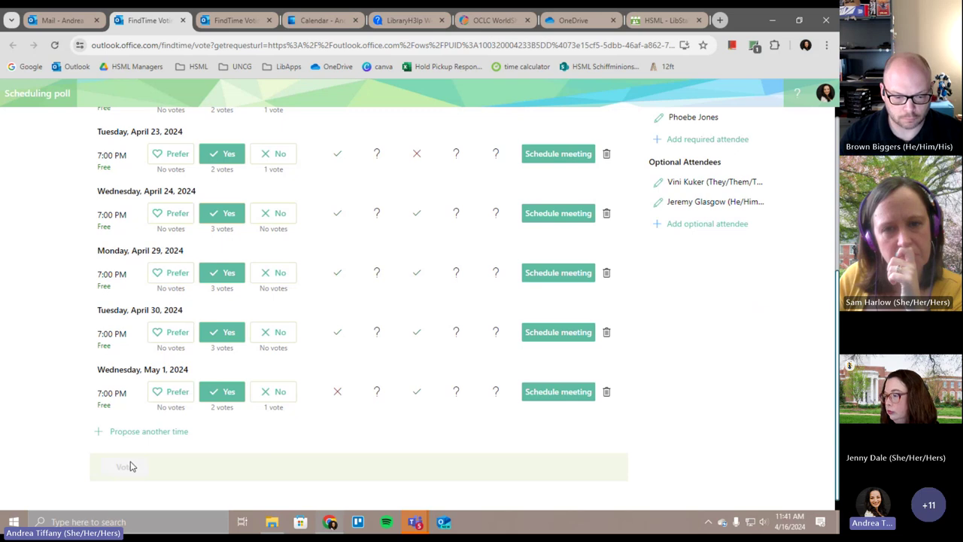
scroll(346, 412, up, 2)
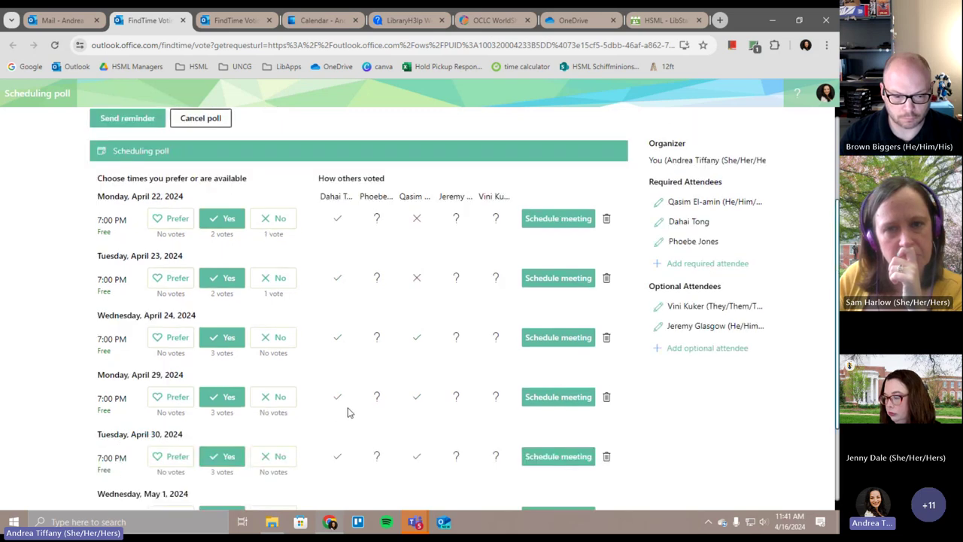
scroll(348, 412, up, 3)
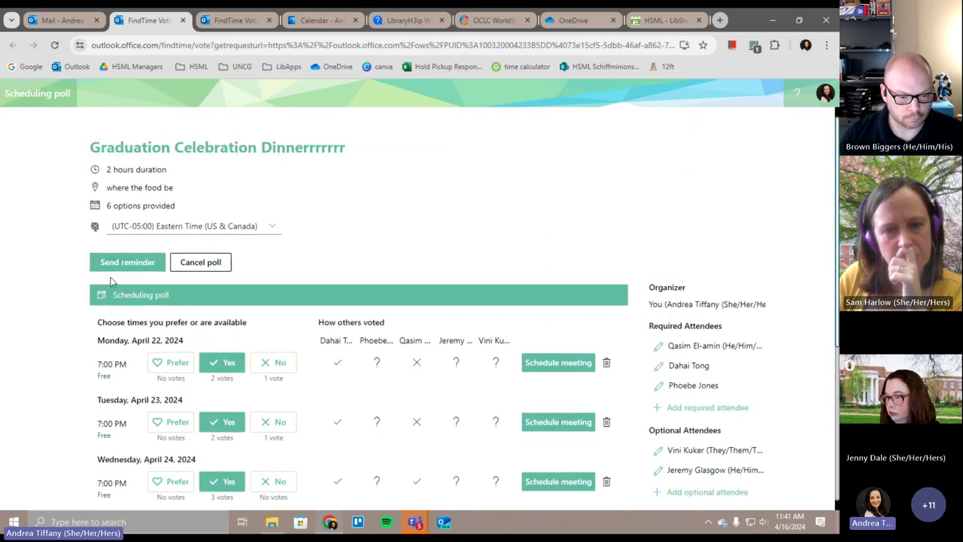
scroll(699, 406, down, 1)
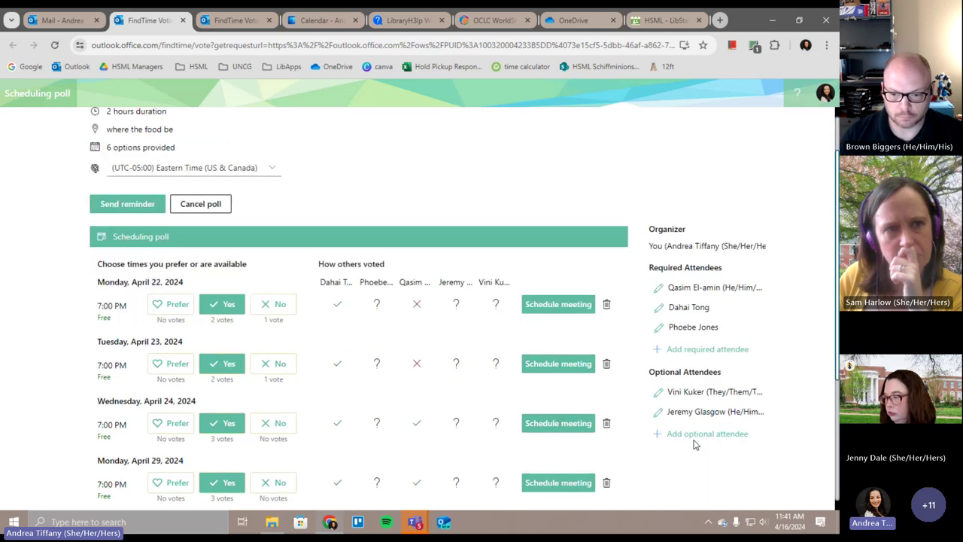
scroll(636, 371, down, 1)
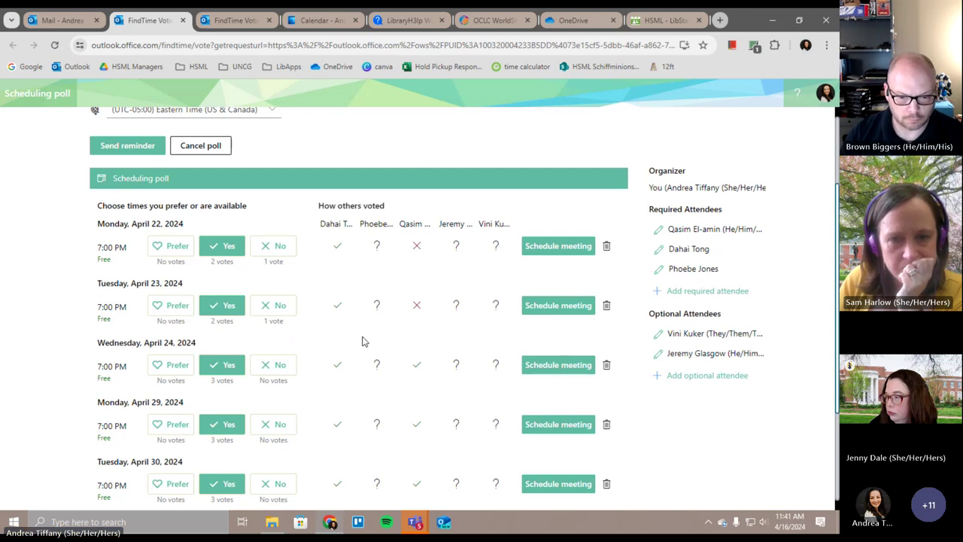
scroll(348, 373, down, 1)
scroll(348, 373, down, 1)
scroll(348, 370, up, 1)
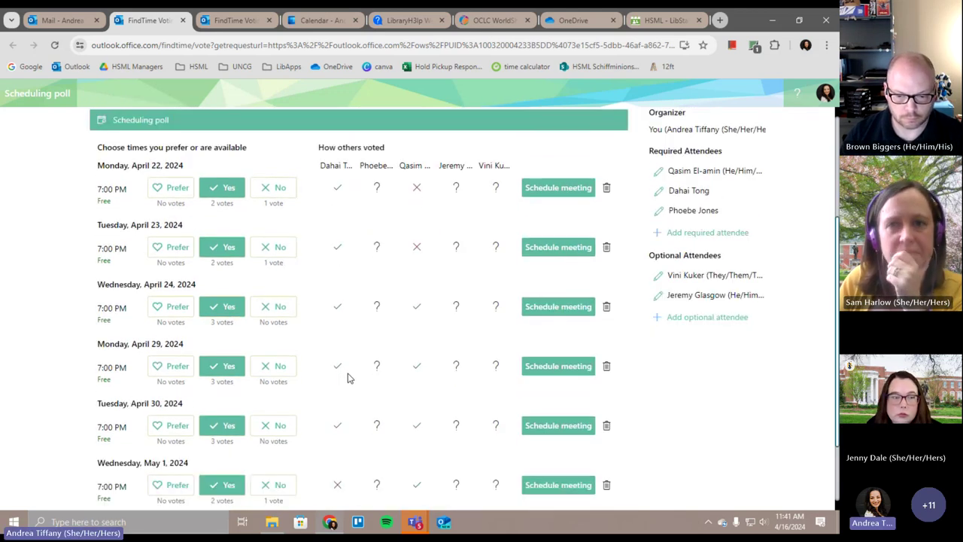
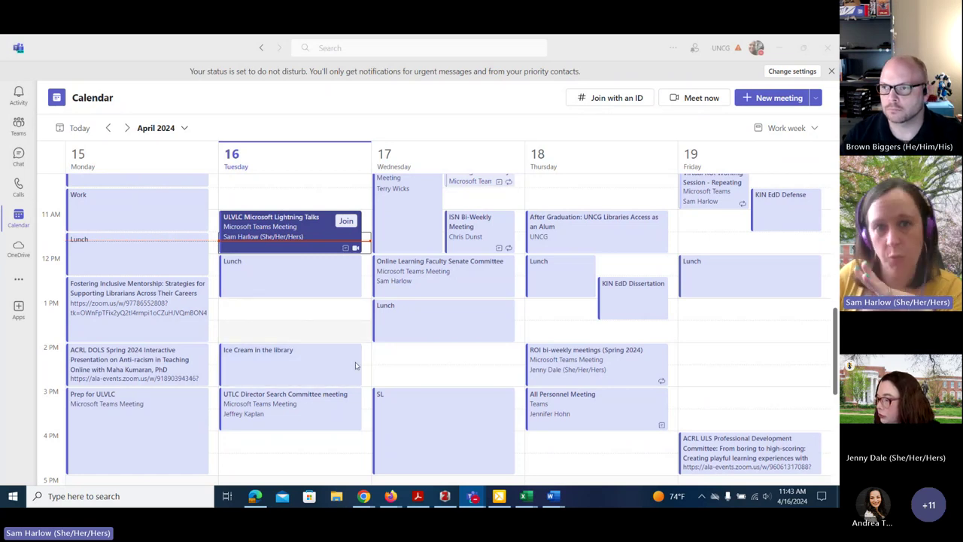
- Create a Tuesday 1 PM meeting titled 'Testing Registration' that requires registration for everyone
double_click(276, 311)
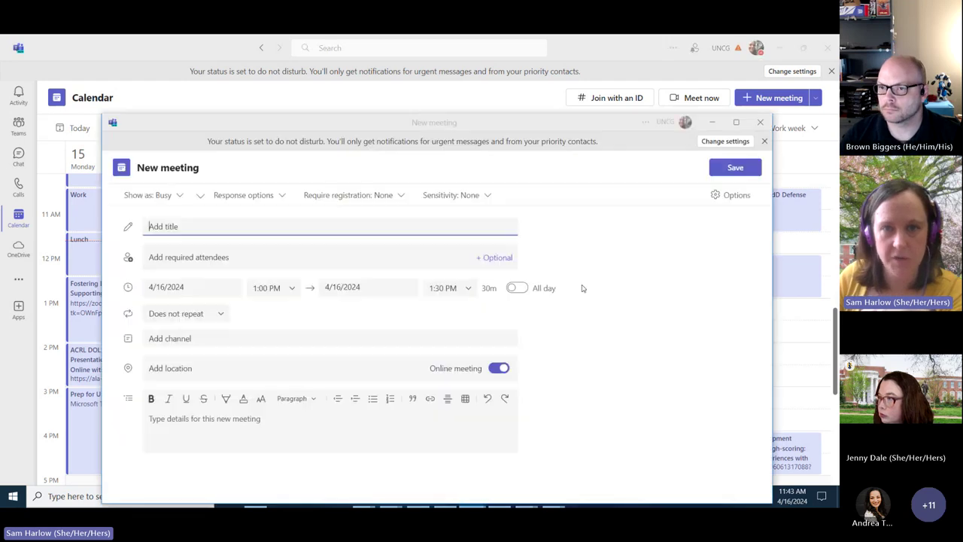
text(Testi)
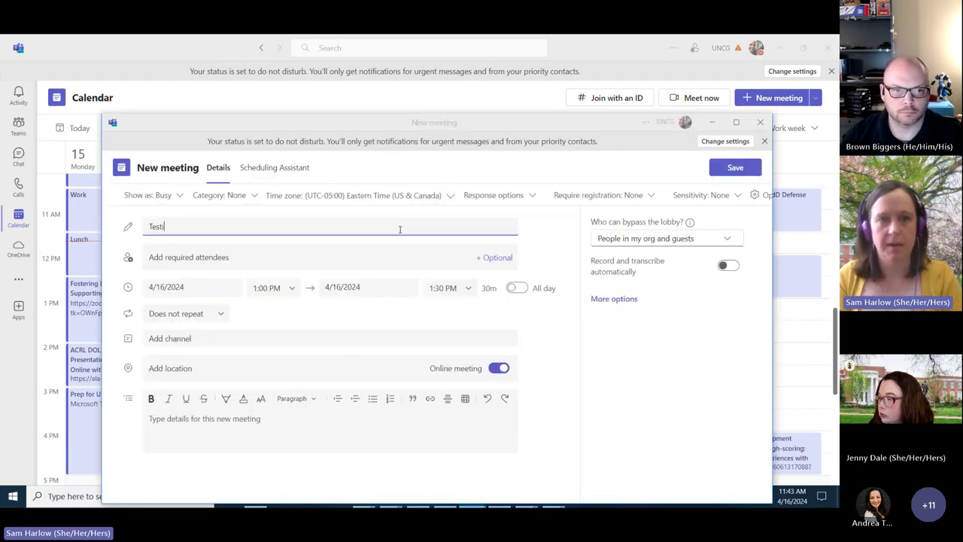
text(ng Registration)
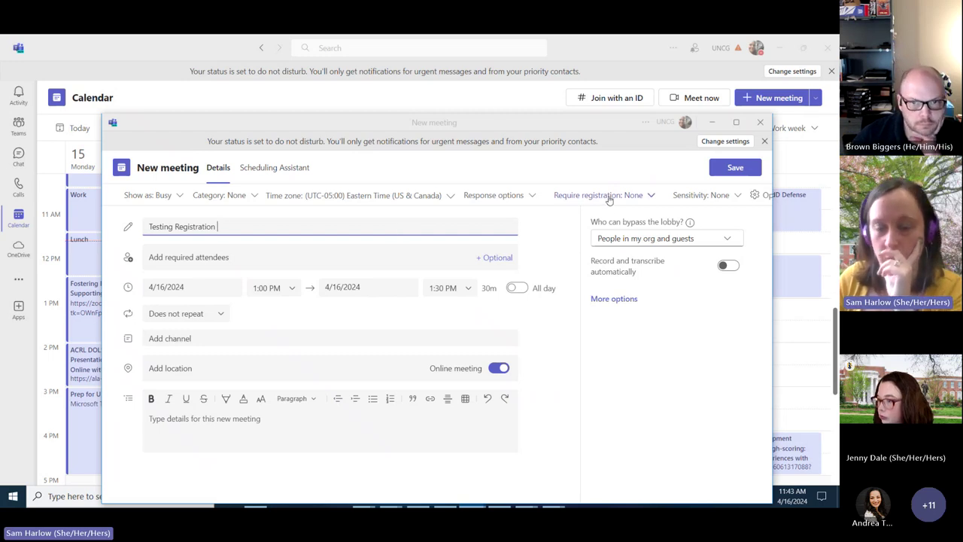
click(651, 198)
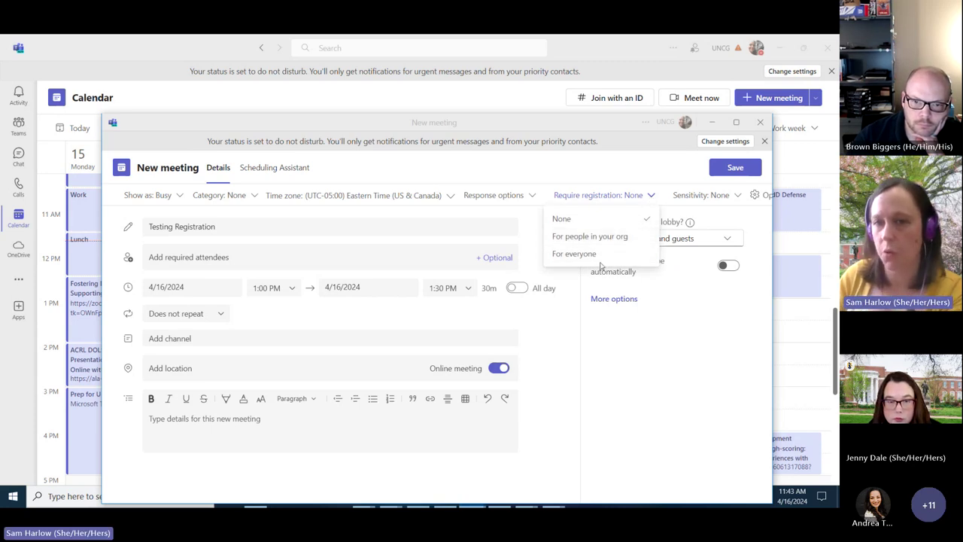
click(600, 256)
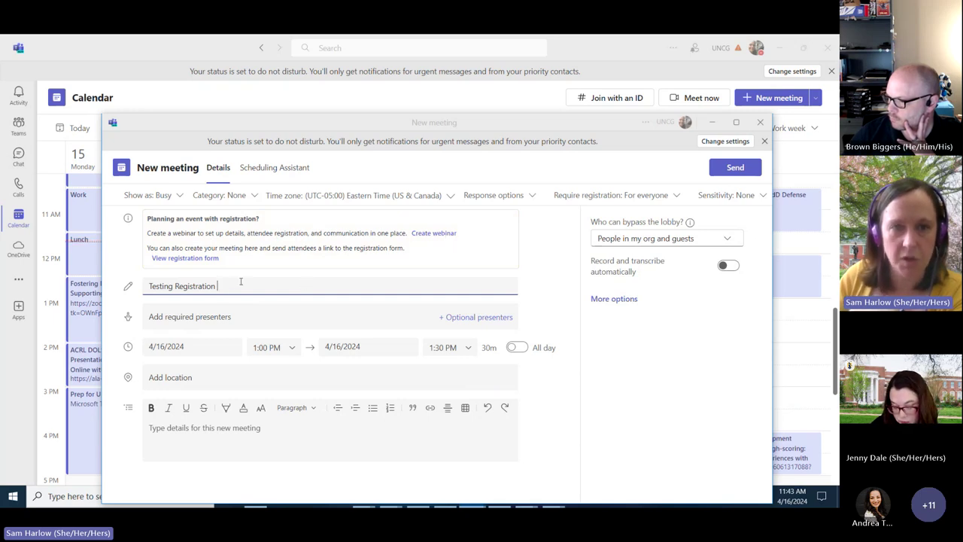
- Title the webinar registration form 'Cool event with registration' and keep the registrant limit at 1000
click(185, 258)
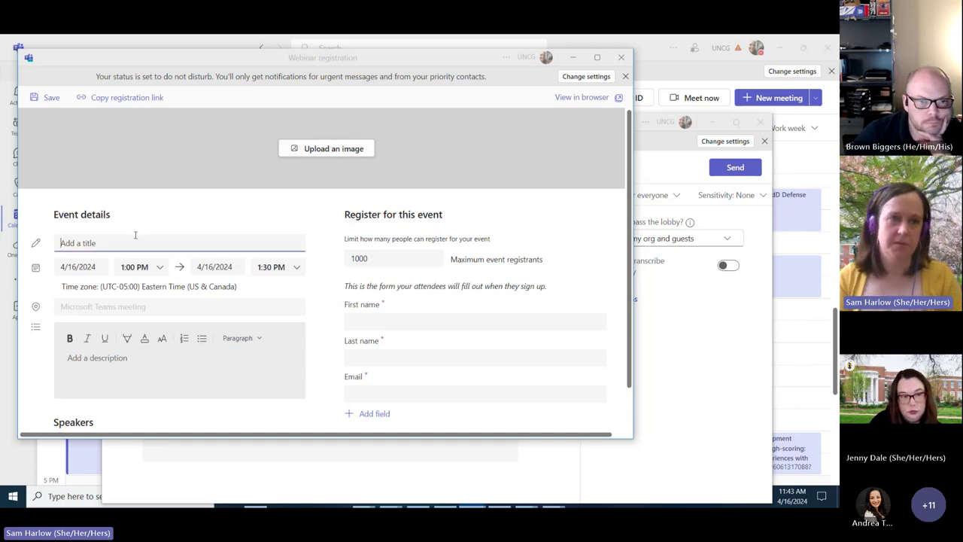
text(Cool event)
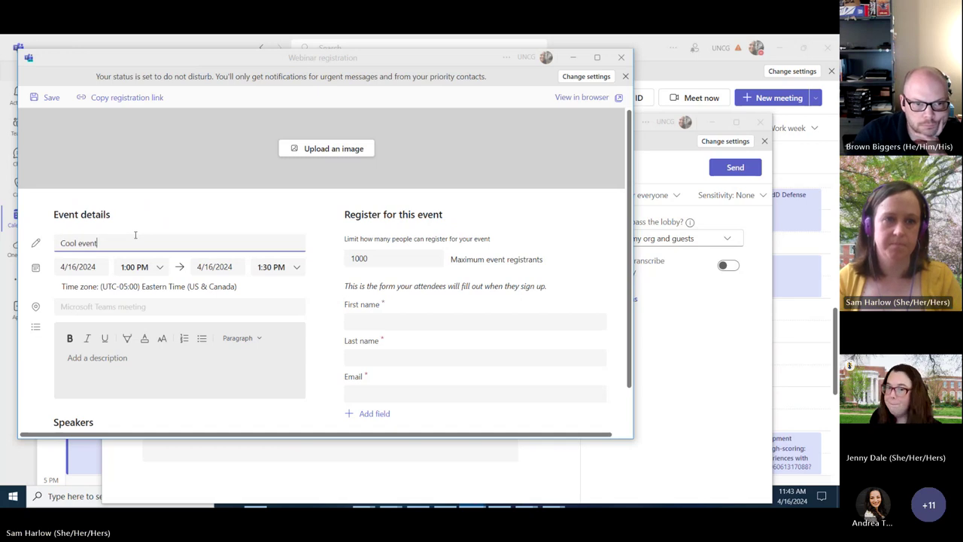
text( with regi)
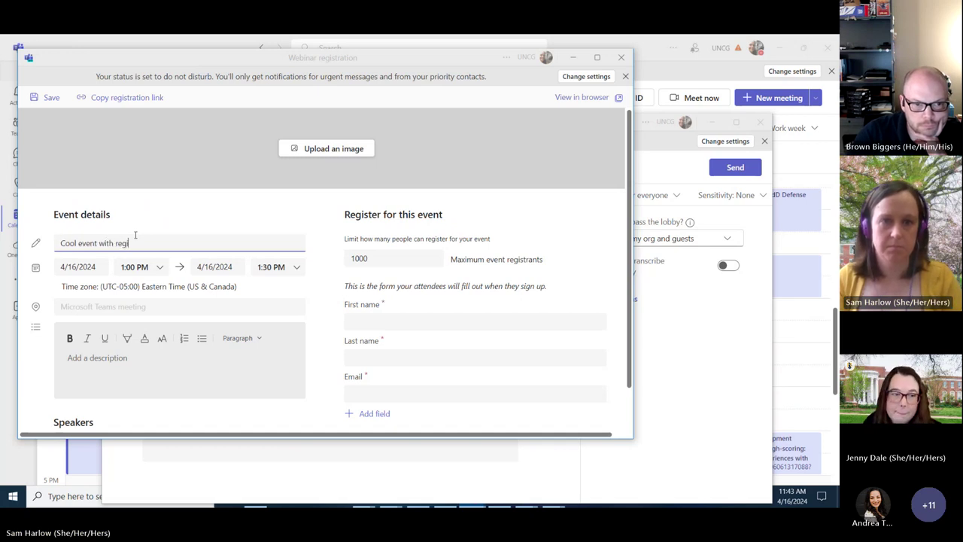
text(stration)
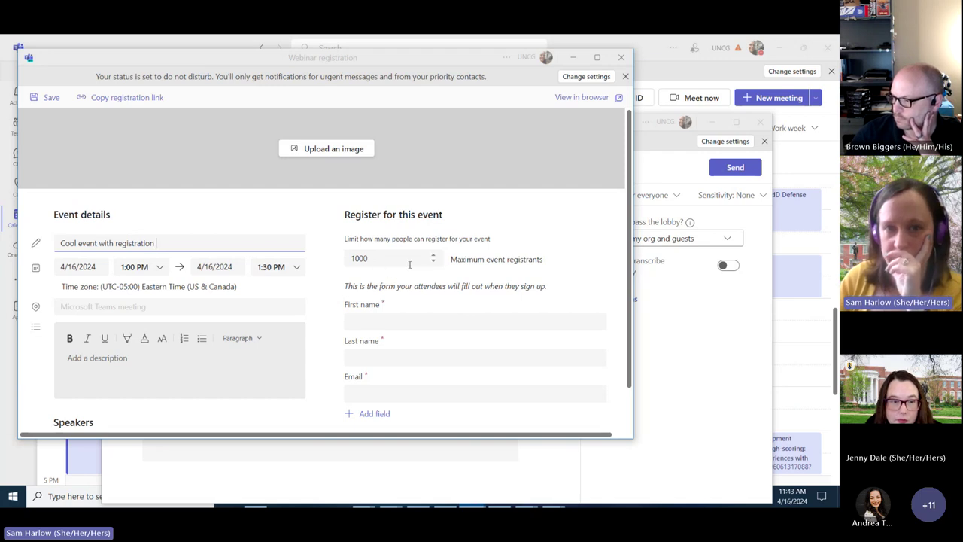
click(380, 258)
key(ctrl+a)
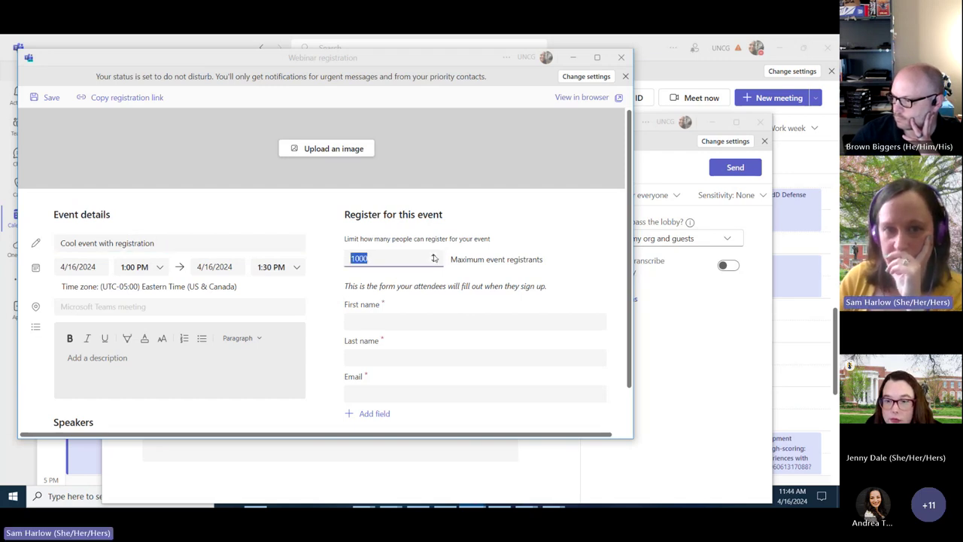
click(433, 262)
click(433, 254)
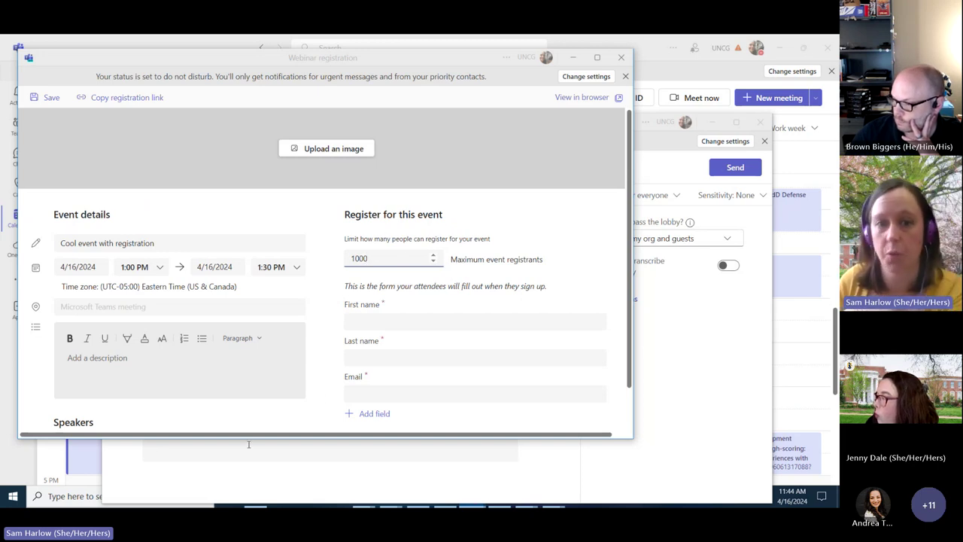
scroll(421, 294, down, 1)
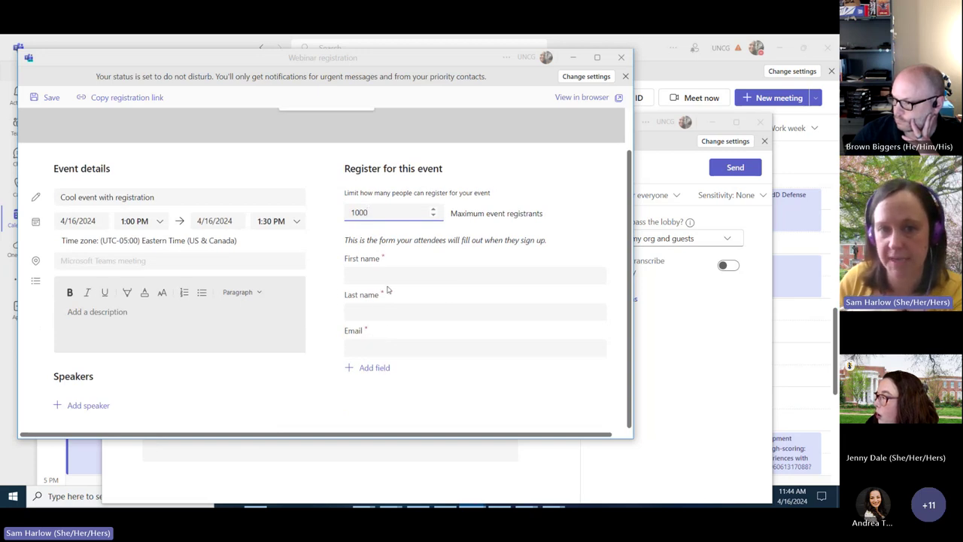
- Add a custom free-text question 'What UNCG department are you with' to the form
click(377, 370)
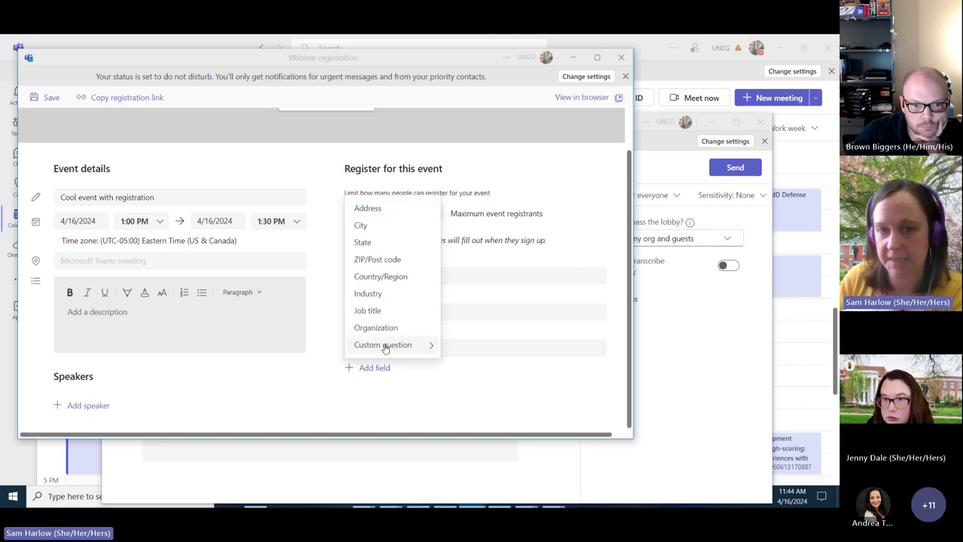
mouse_move(385, 348)
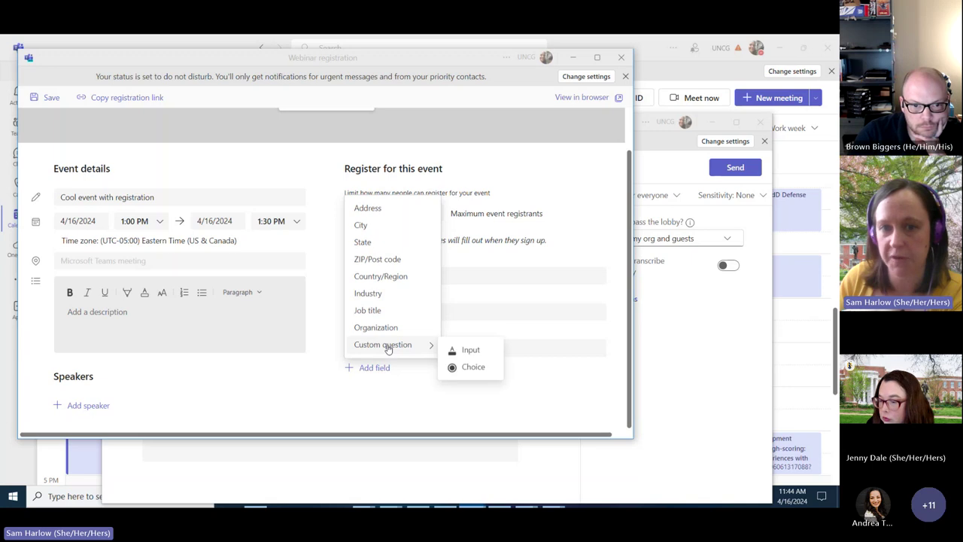
click(473, 354)
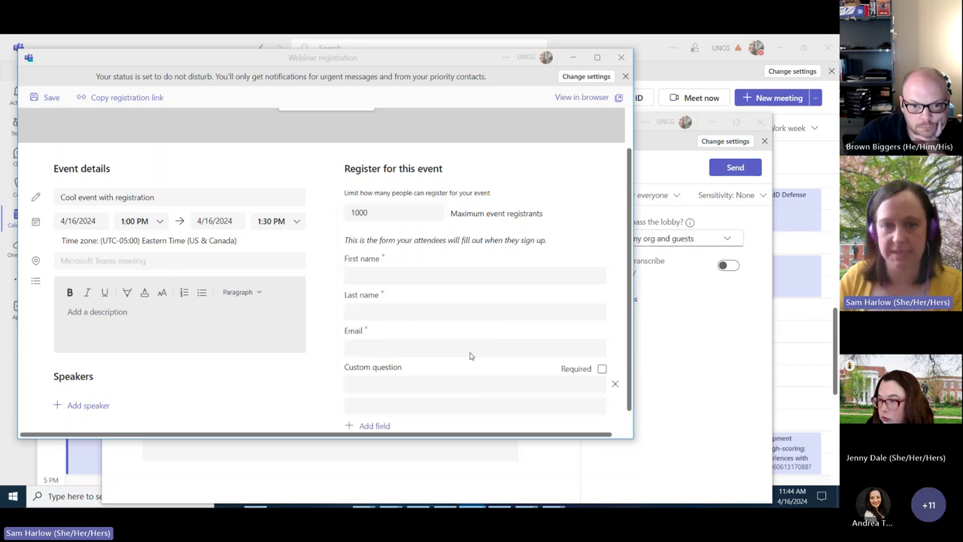
text(What )
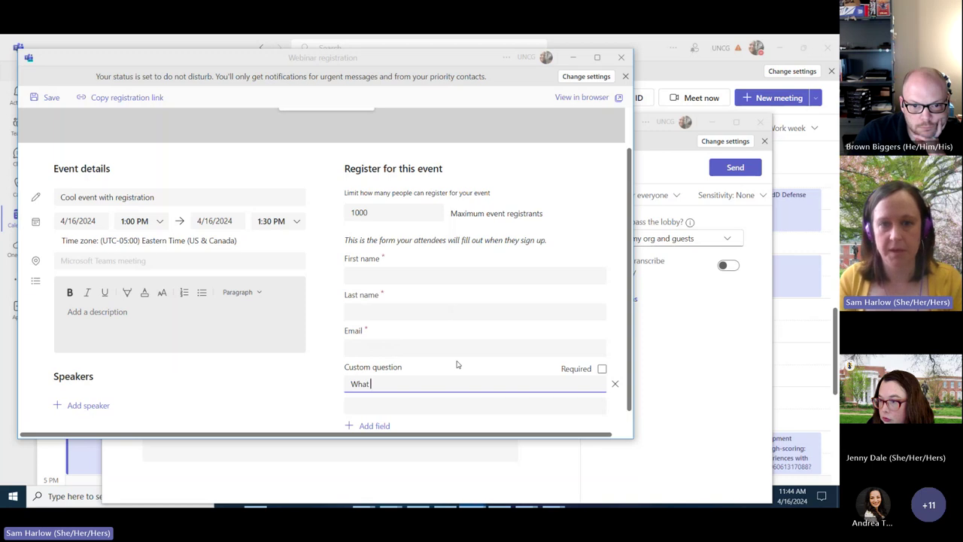
text(UNCG dep)
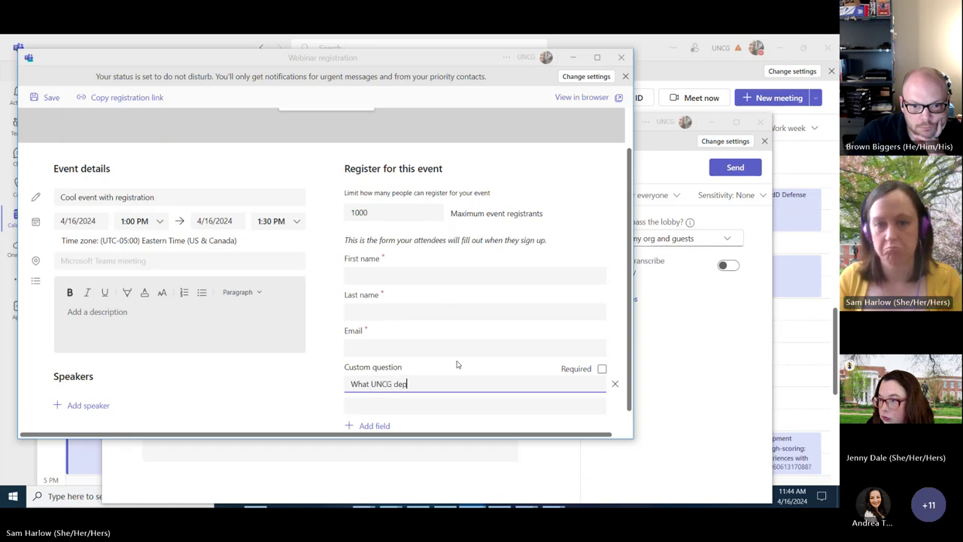
text(artment are you with?)
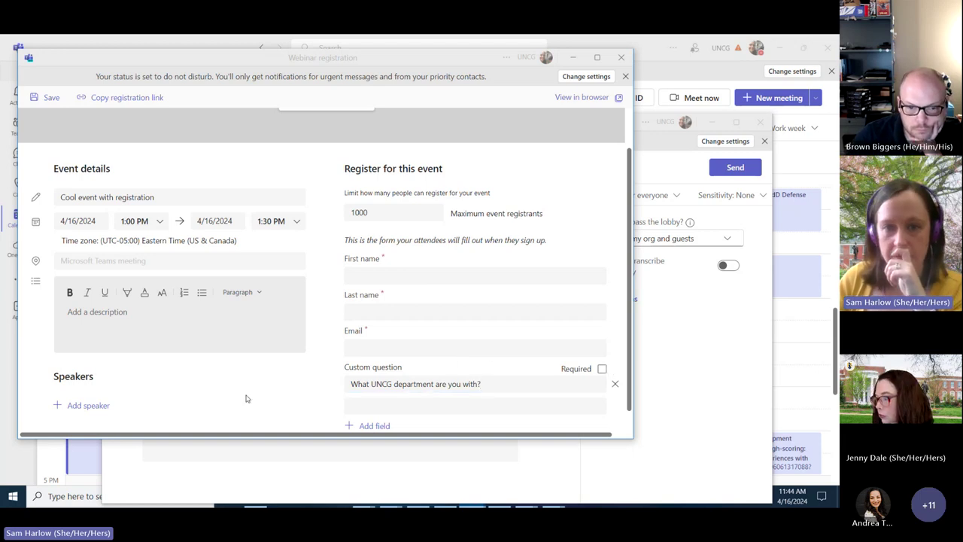
- Add a speaker and enter their full name with the surname spelled correctly
scroll(245, 391, down, 1)
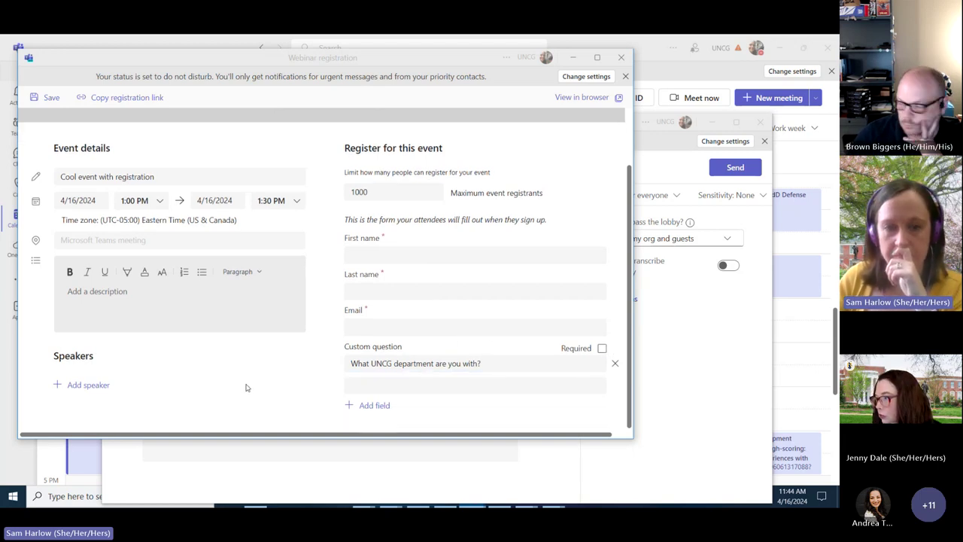
click(88, 387)
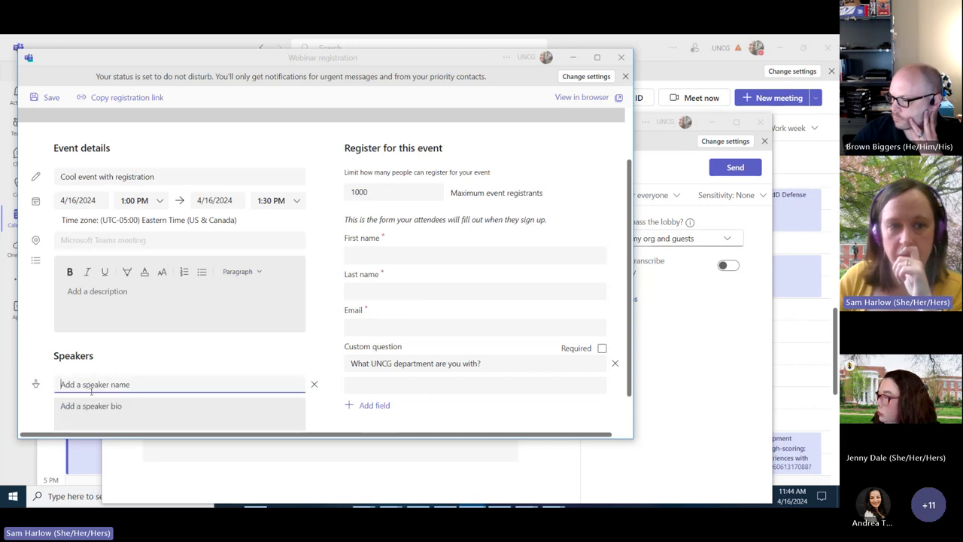
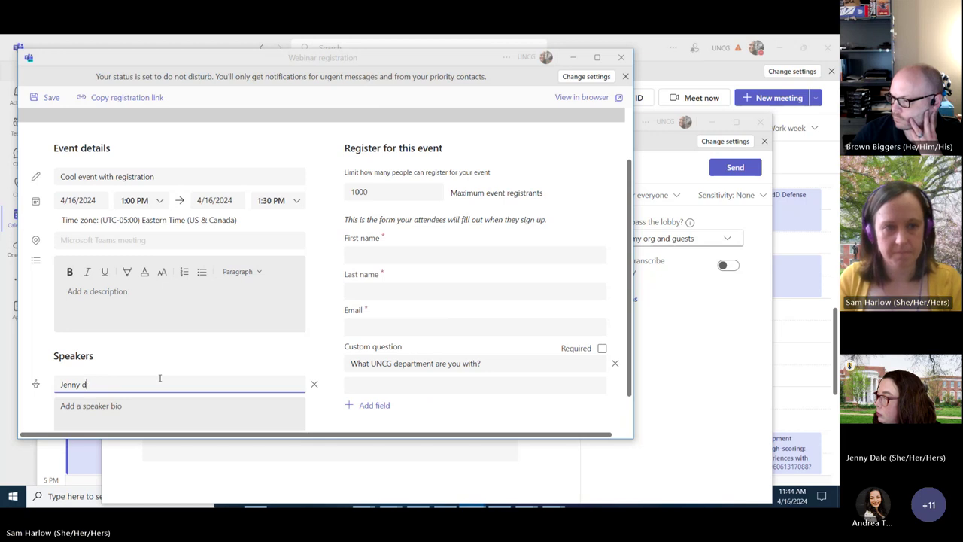
click(185, 347)
scroll(161, 373, down, 1)
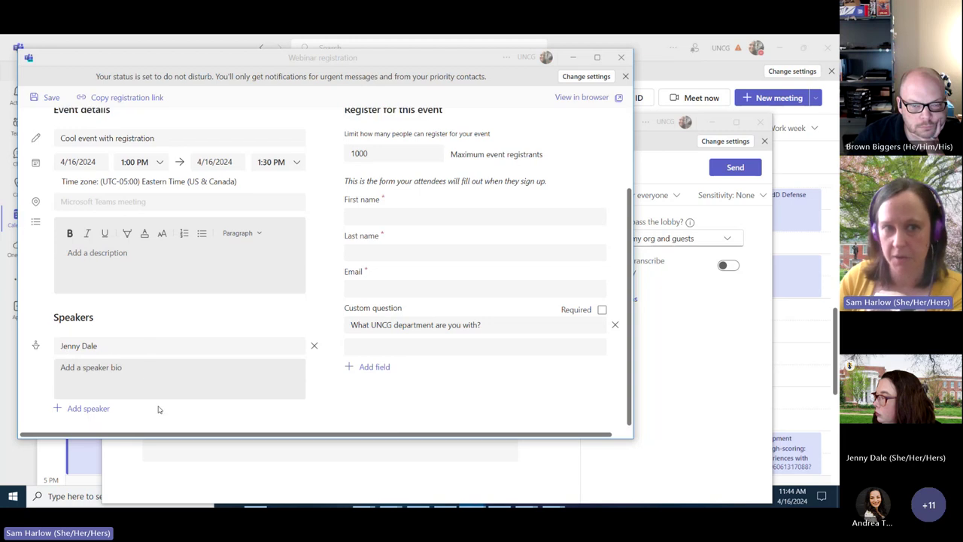
scroll(115, 352, up, 2)
- Add the description 'Come to this cool event!', then save and close the registration form
click(168, 374)
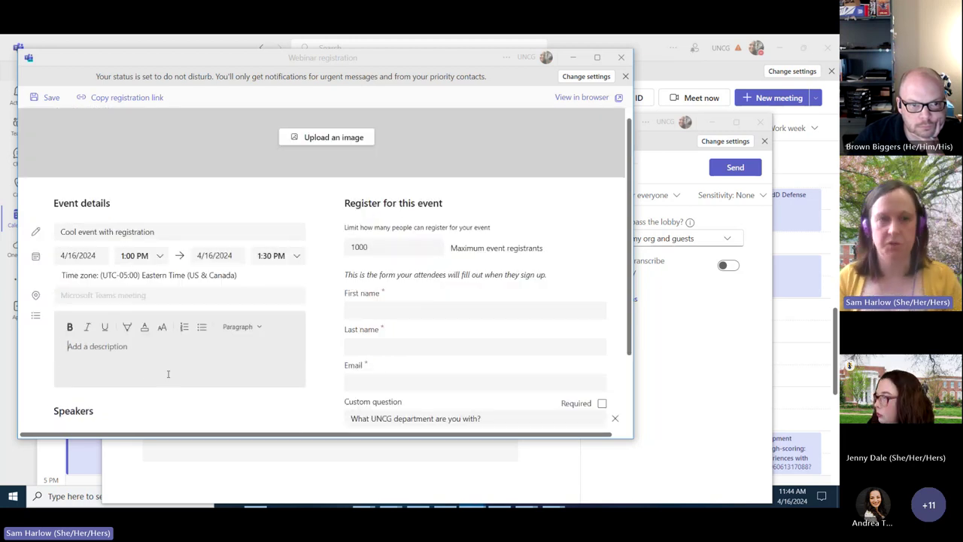
text(Come to this coo)
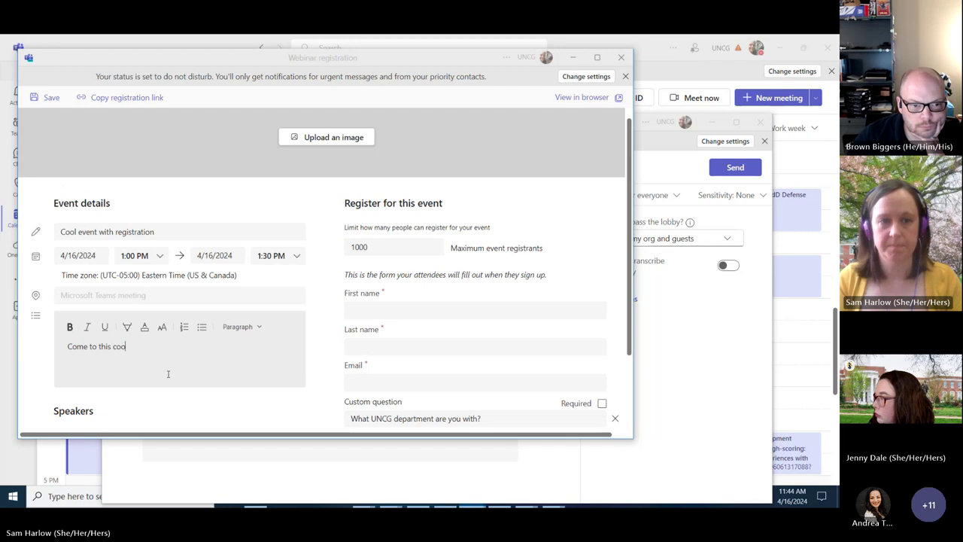
text(l event!)
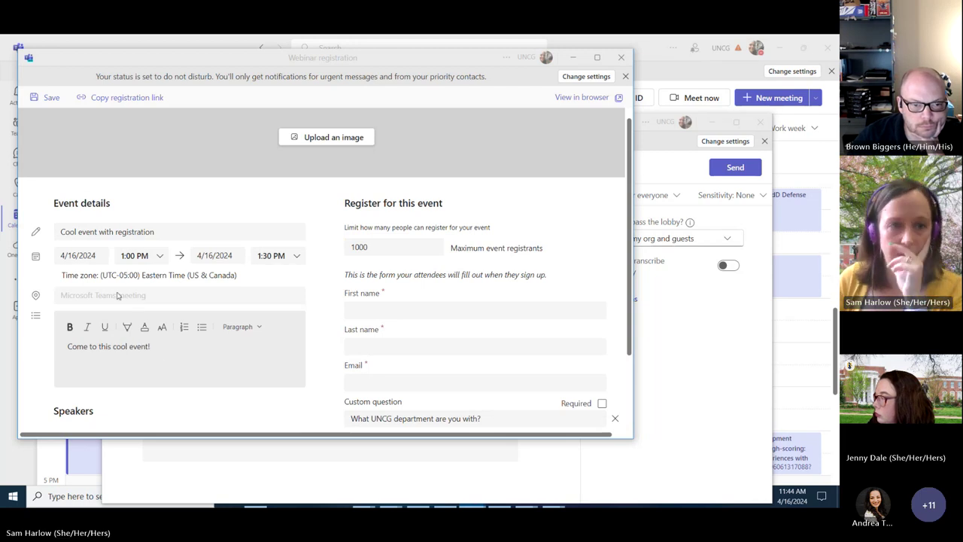
scroll(272, 292, up, 1)
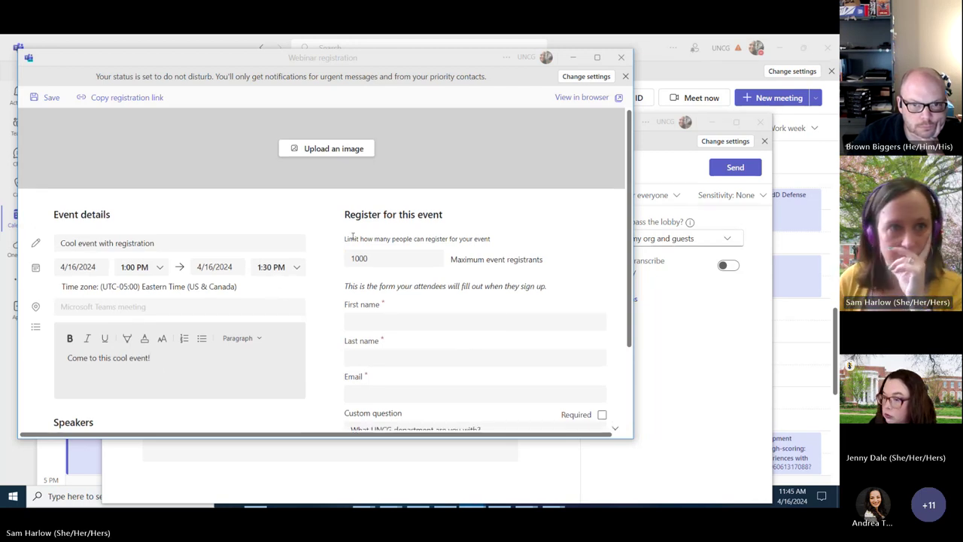
scroll(150, 128, down, 3)
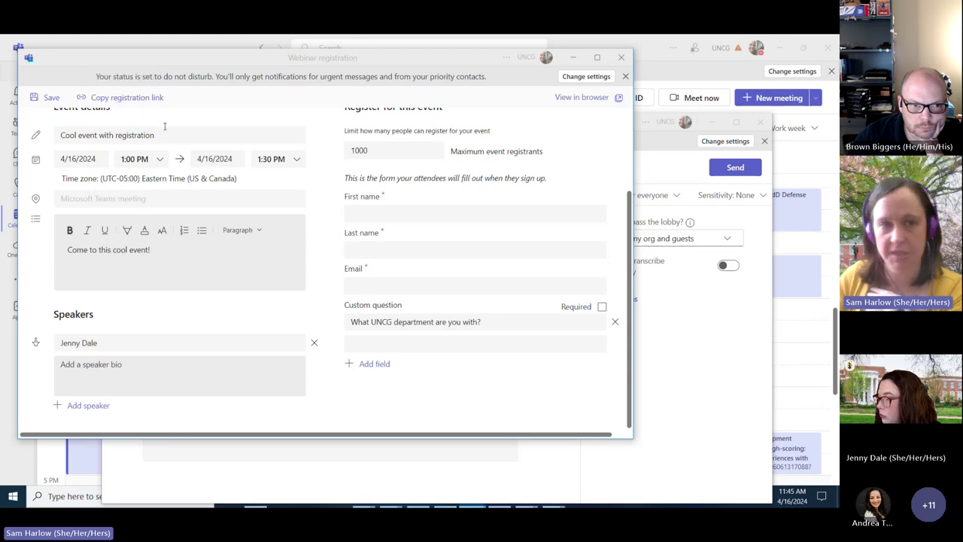
click(86, 103)
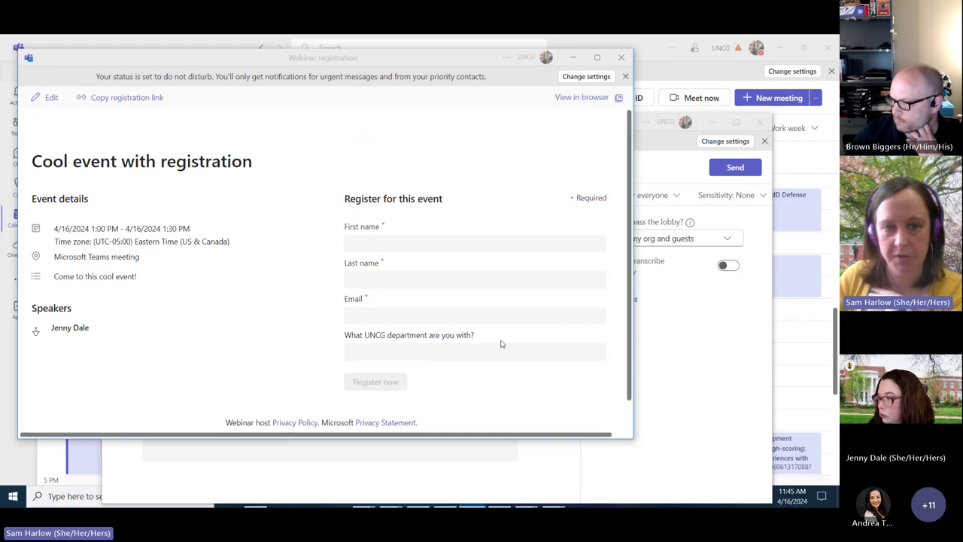
click(621, 58)
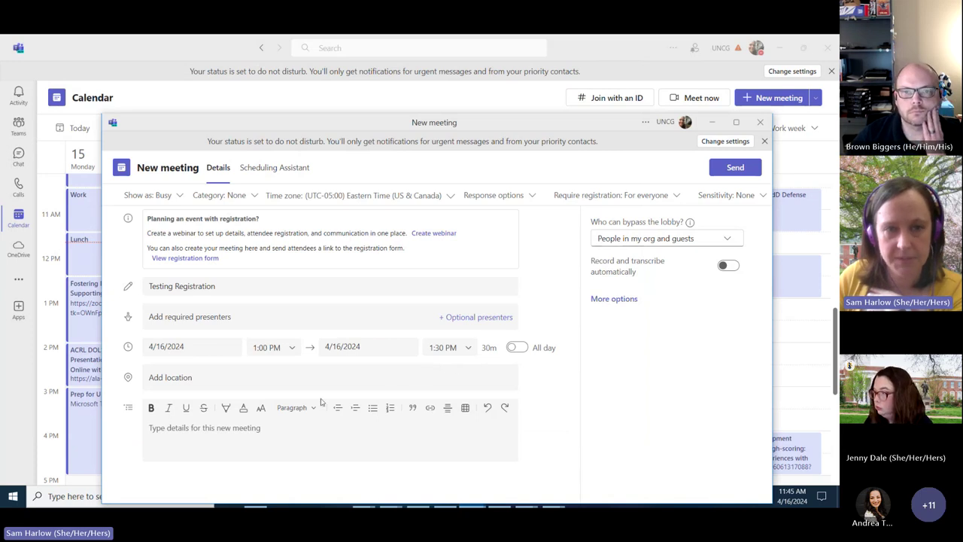
- Review the location and lobby-bypass options unchanged, then show the presenters' availability in Scheduling Assistant
click(368, 373)
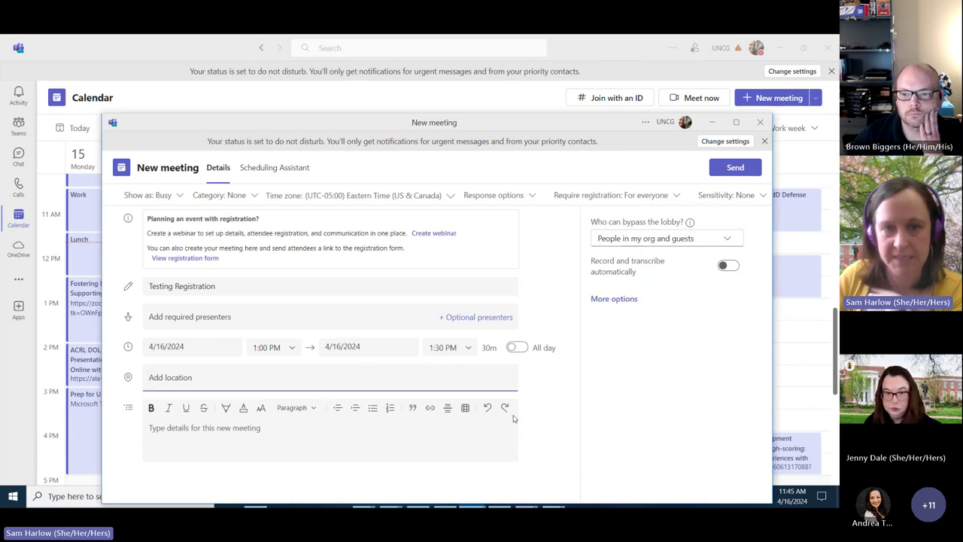
click(561, 303)
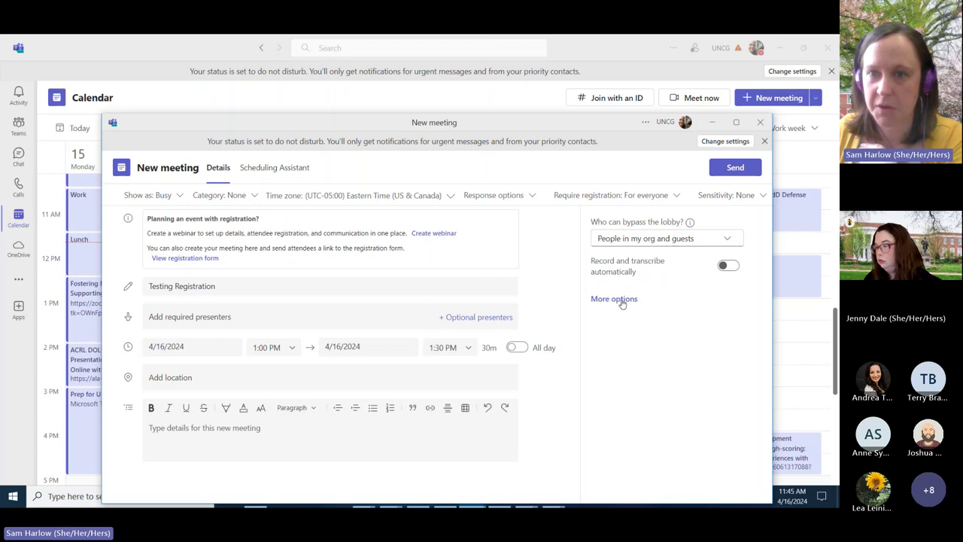
click(728, 240)
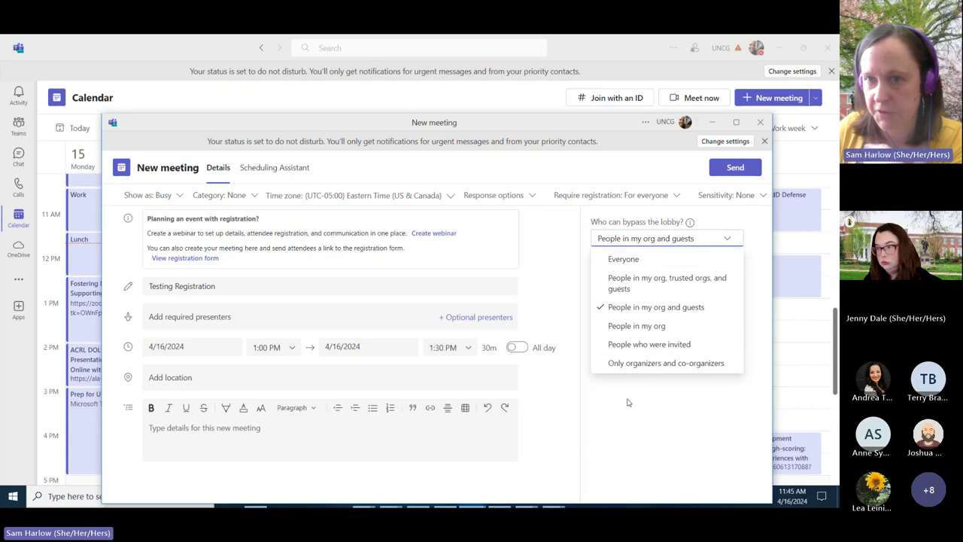
click(624, 428)
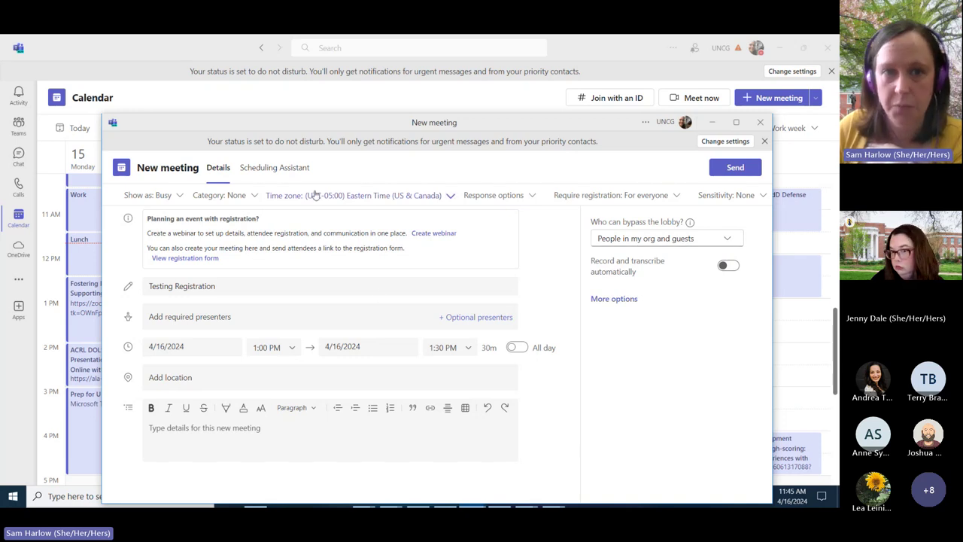
click(270, 170)
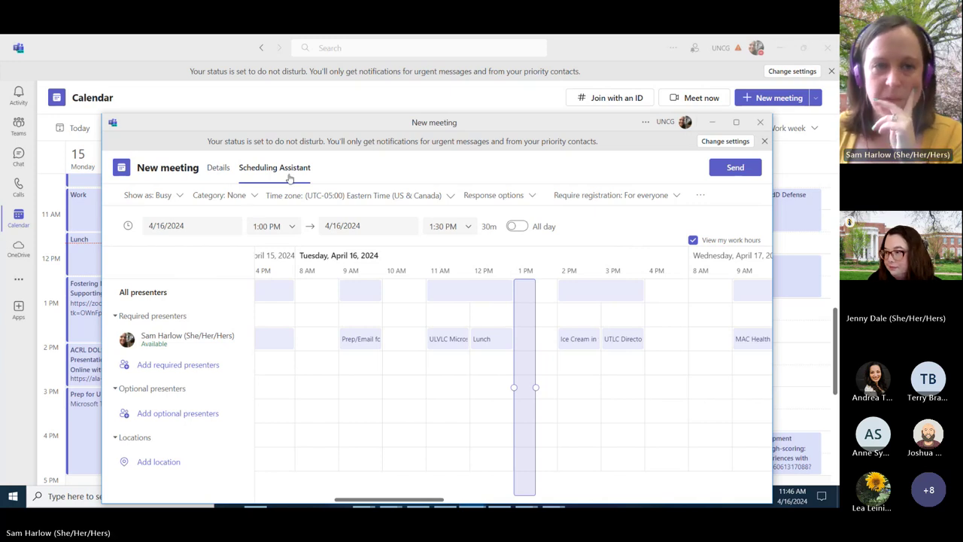
- Back on the meeting details, add the suggested colleague as a required presenter
click(221, 169)
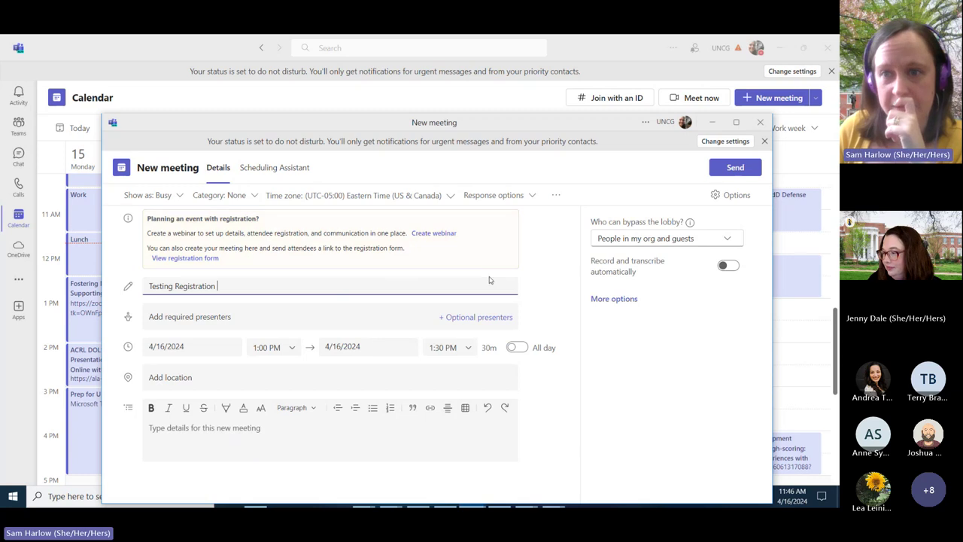
click(265, 318)
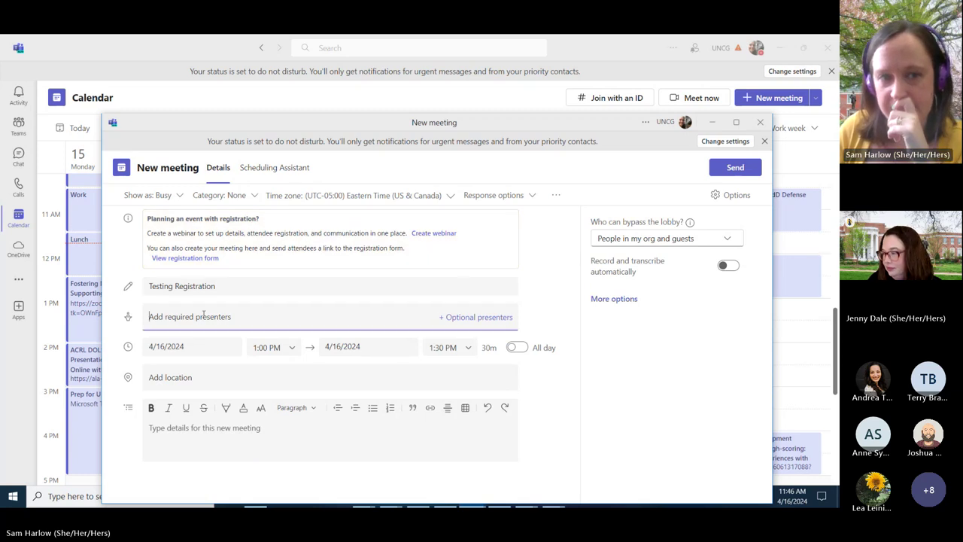
text(jenn)
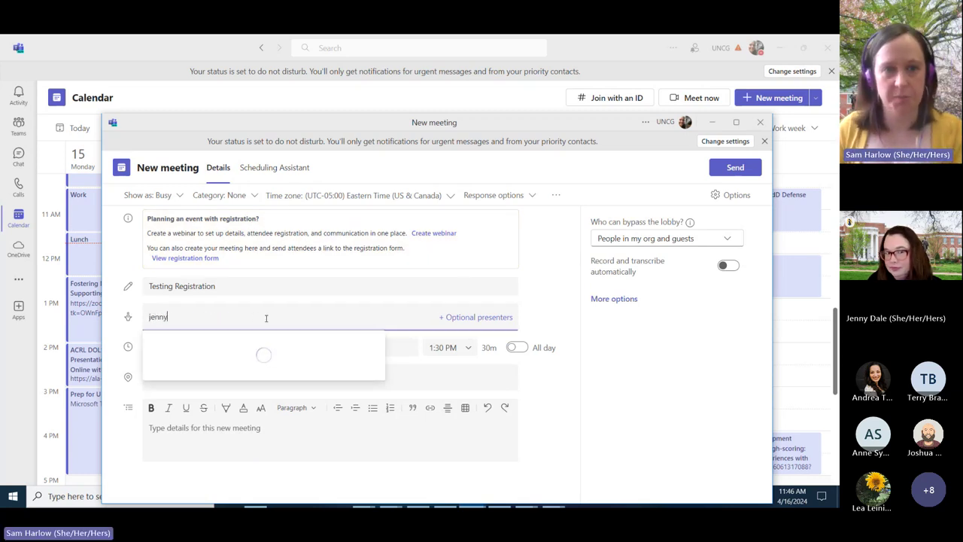
text(y)
click(232, 345)
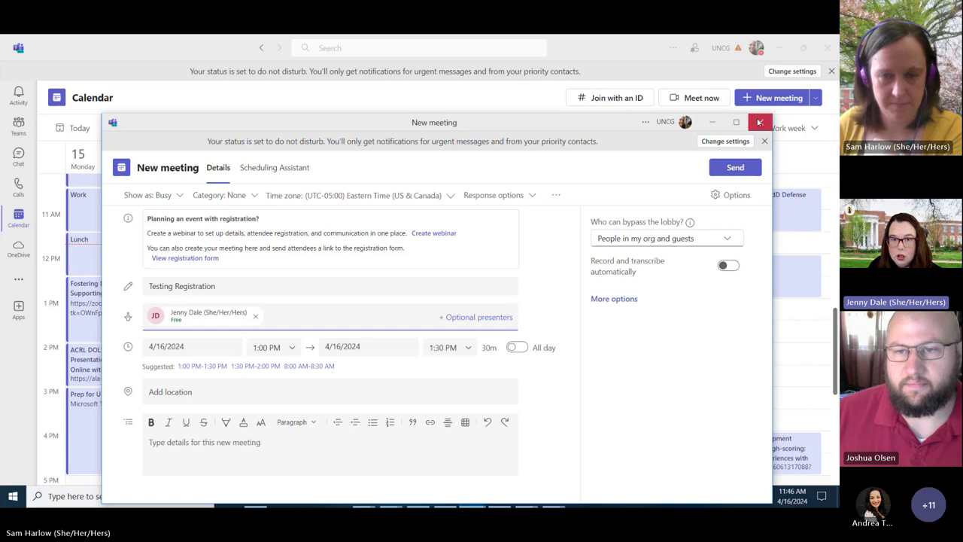
- Close the unsent meeting and switch back to the ongoing video call
click(759, 122)
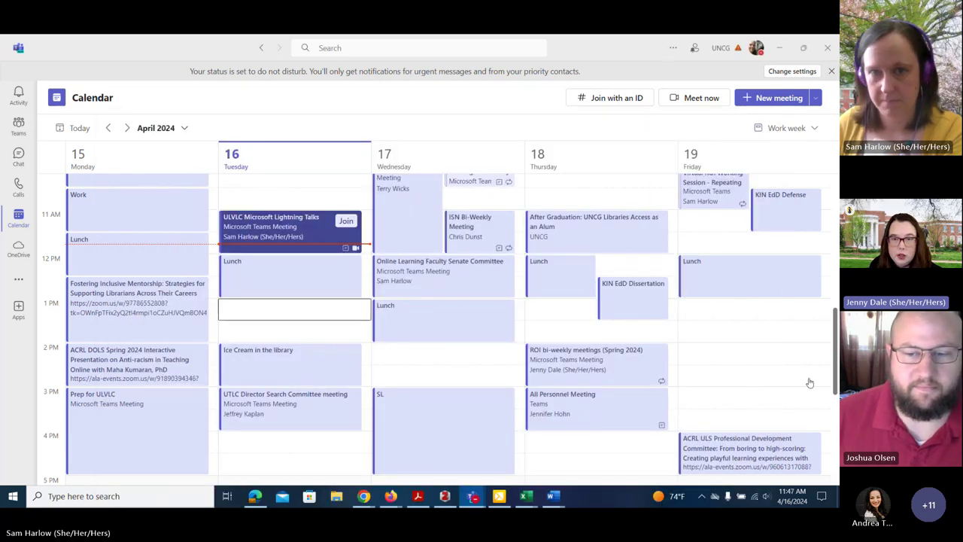
key(alt+Tab)
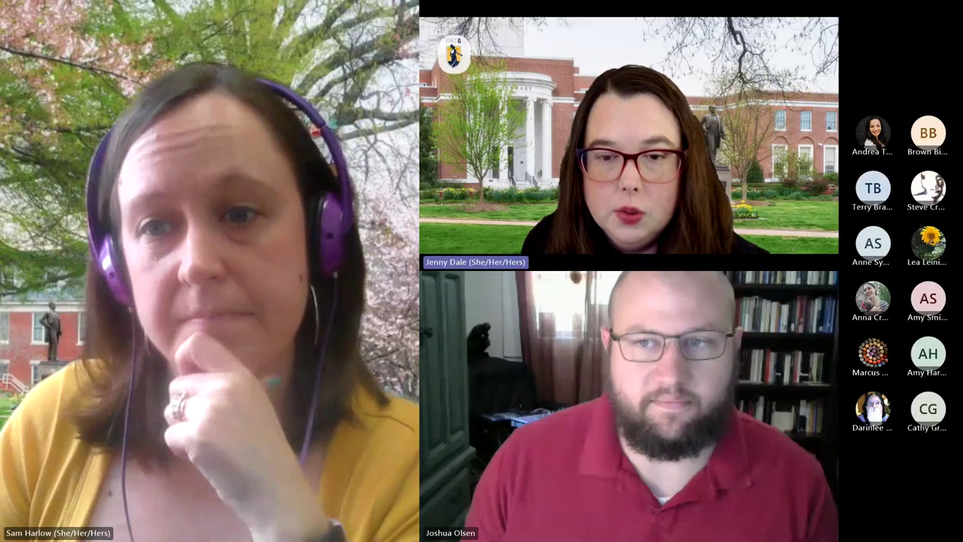
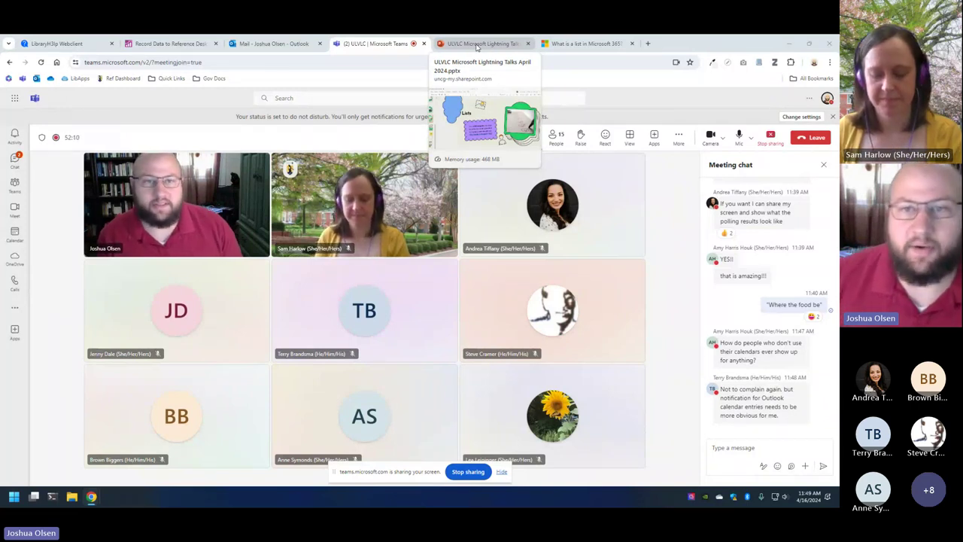
- Show the Lists slide in PowerPoint, then display the 'What is a list in Microsoft 365?' article
click(476, 44)
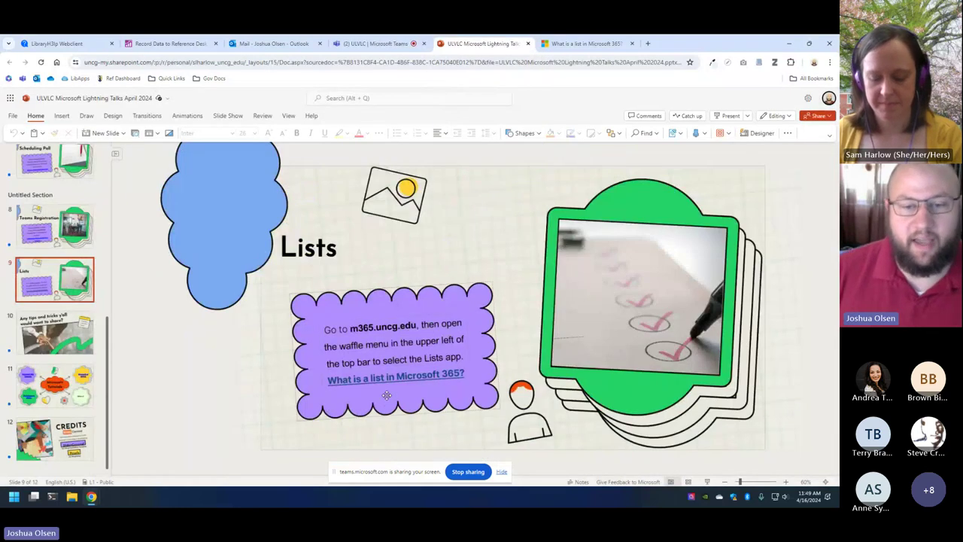
click(559, 44)
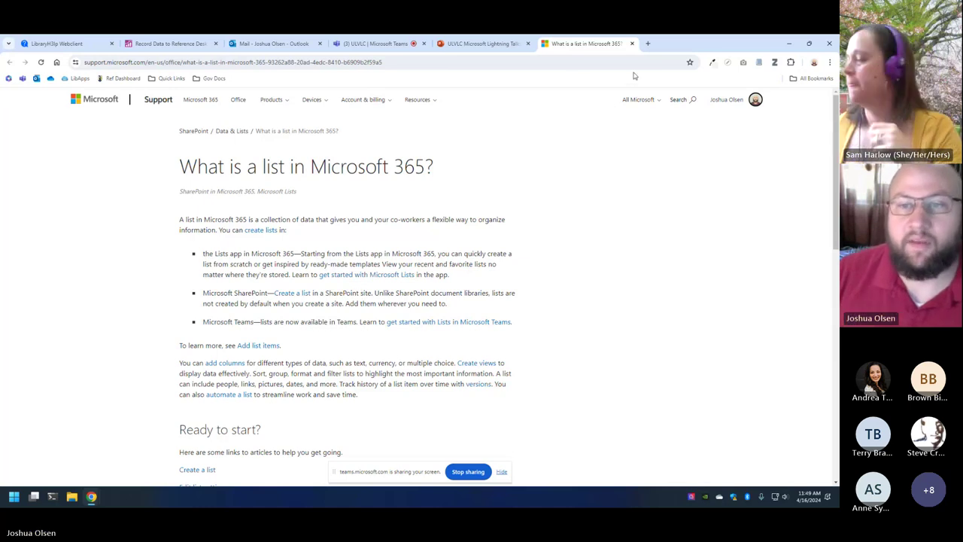
- In a new tab, go to the Microsoft 365 home, browse all apps, and launch Microsoft Lists
click(646, 43)
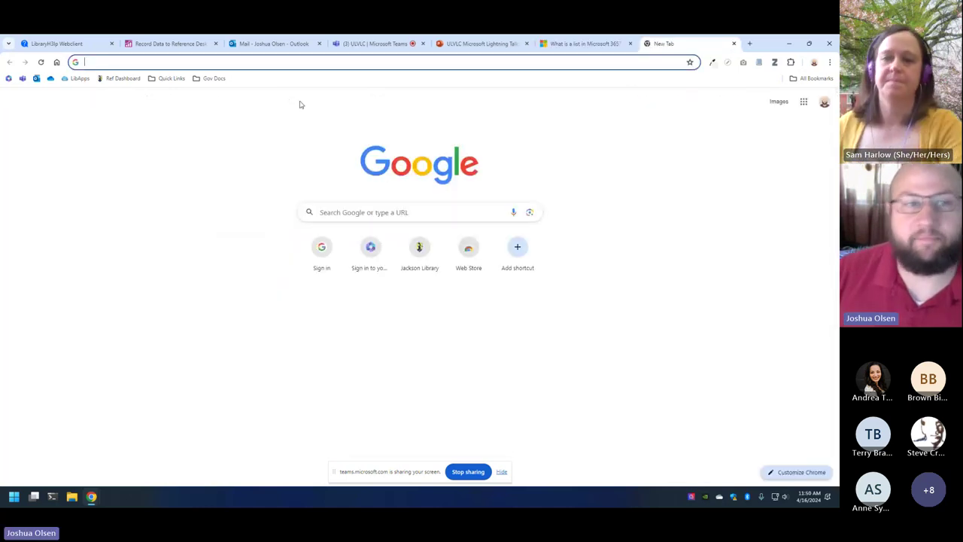
click(8, 78)
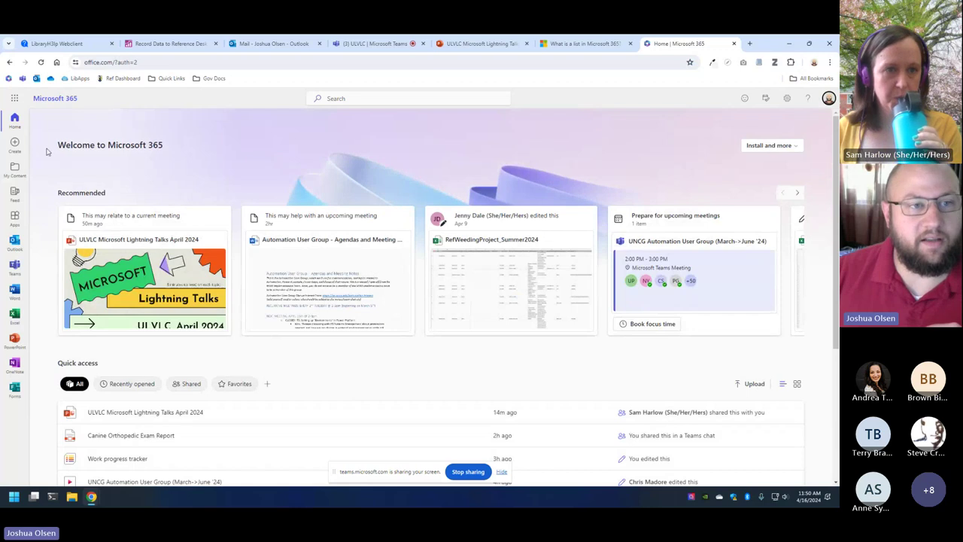
click(15, 100)
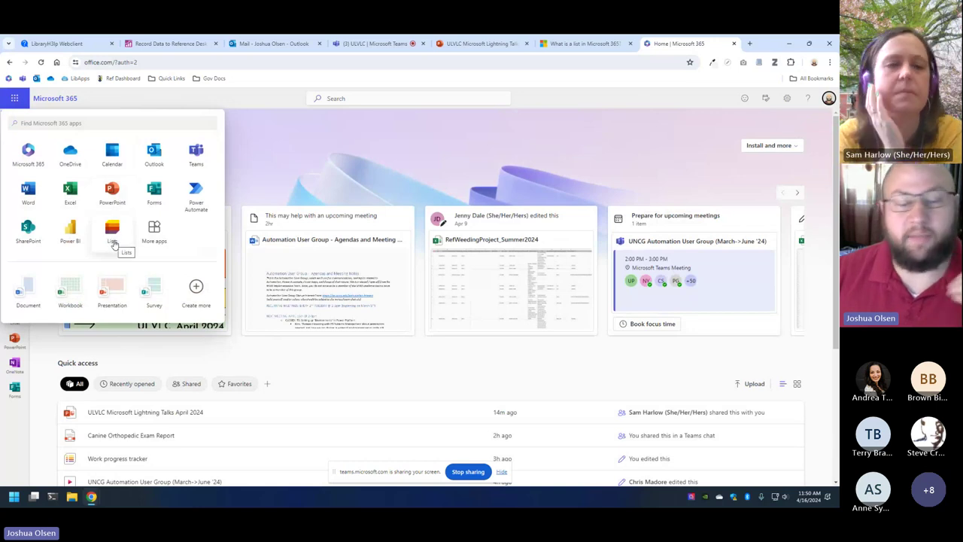
click(154, 241)
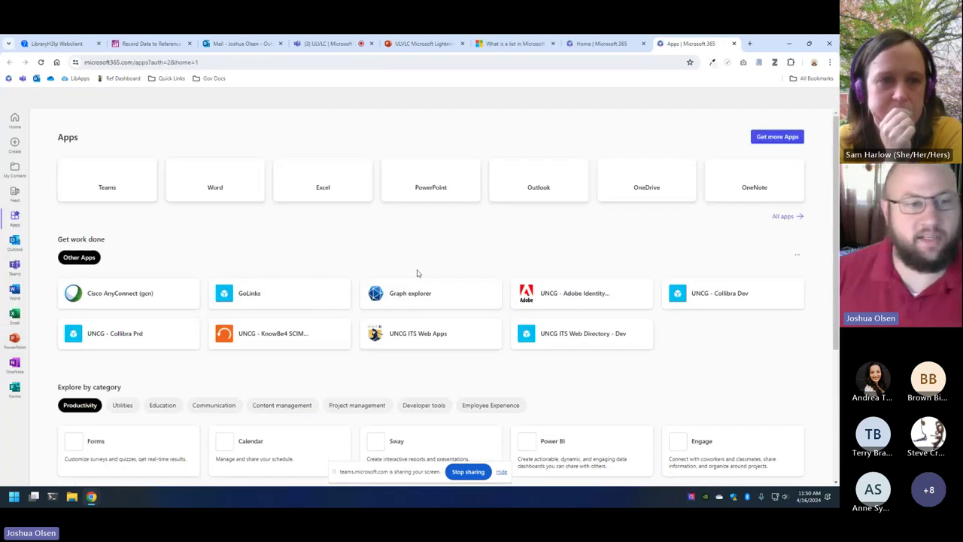
scroll(422, 316, down, 3)
scroll(316, 279, up, 3)
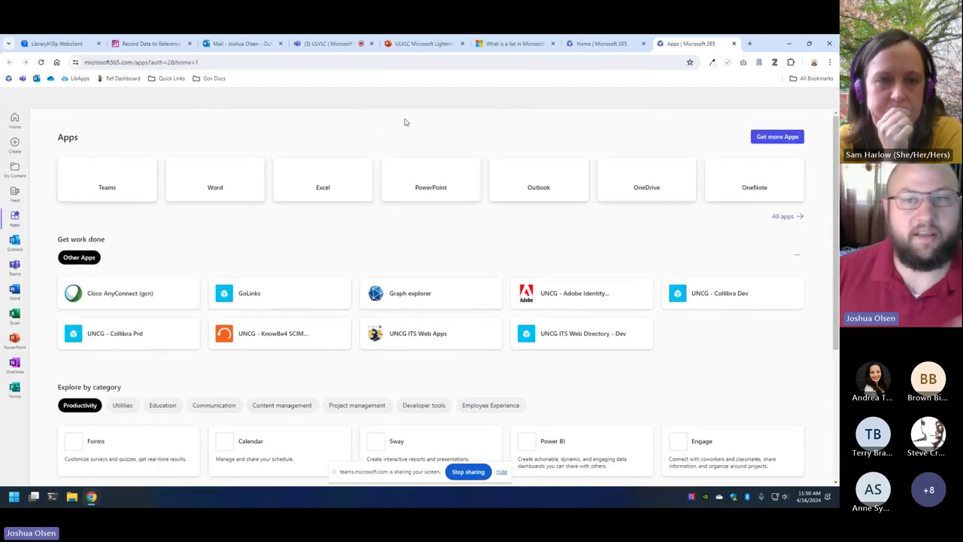
click(734, 43)
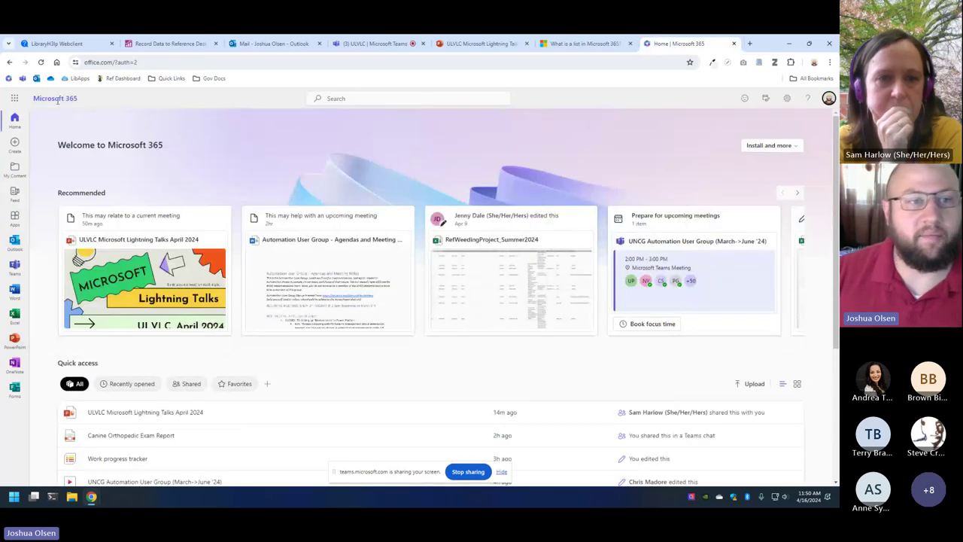
click(15, 98)
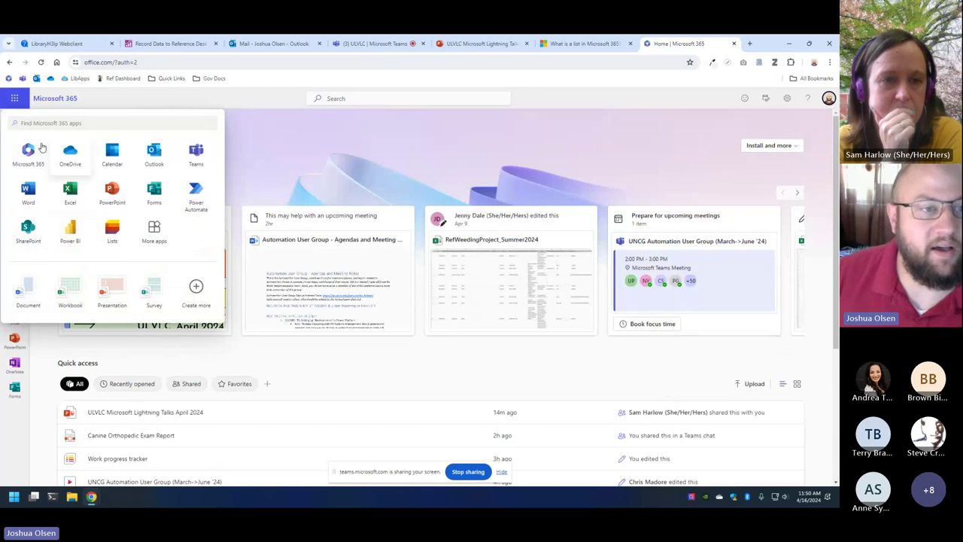
click(113, 233)
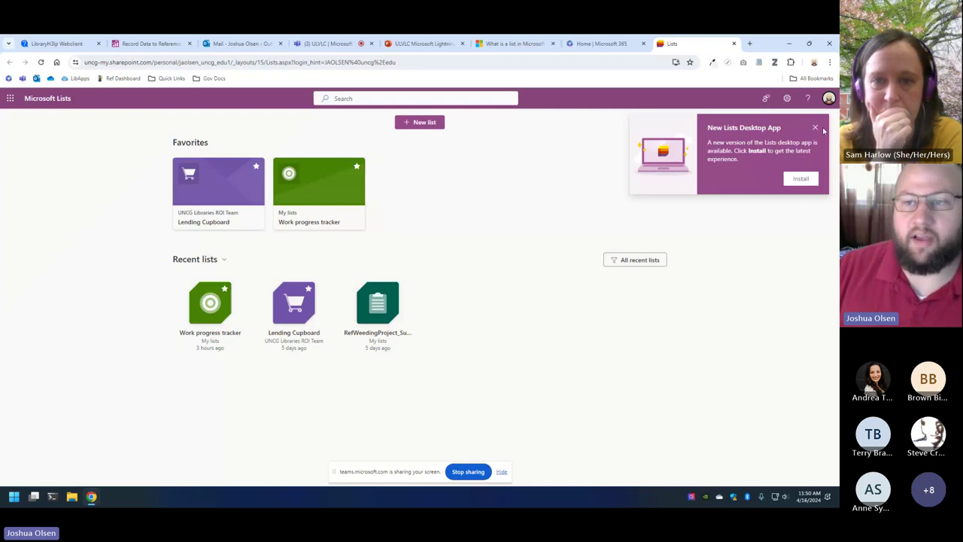
- Dismiss the desktop app promo and browse the New list templates without creating one
click(815, 128)
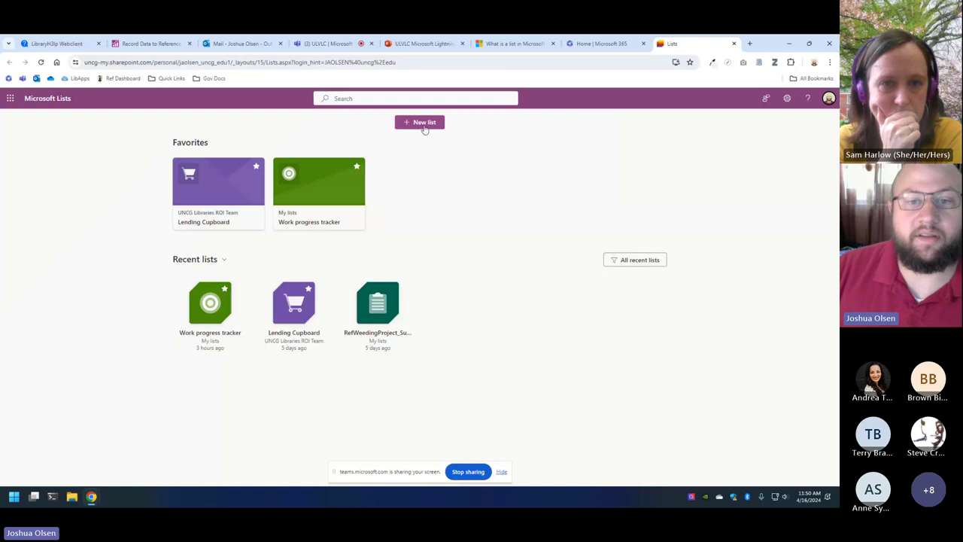
click(424, 122)
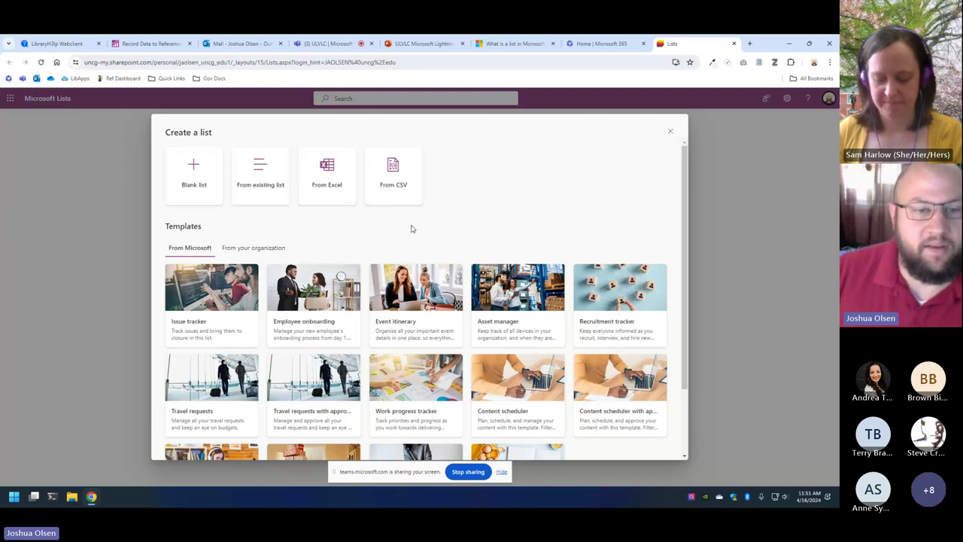
scroll(410, 228, down, 2)
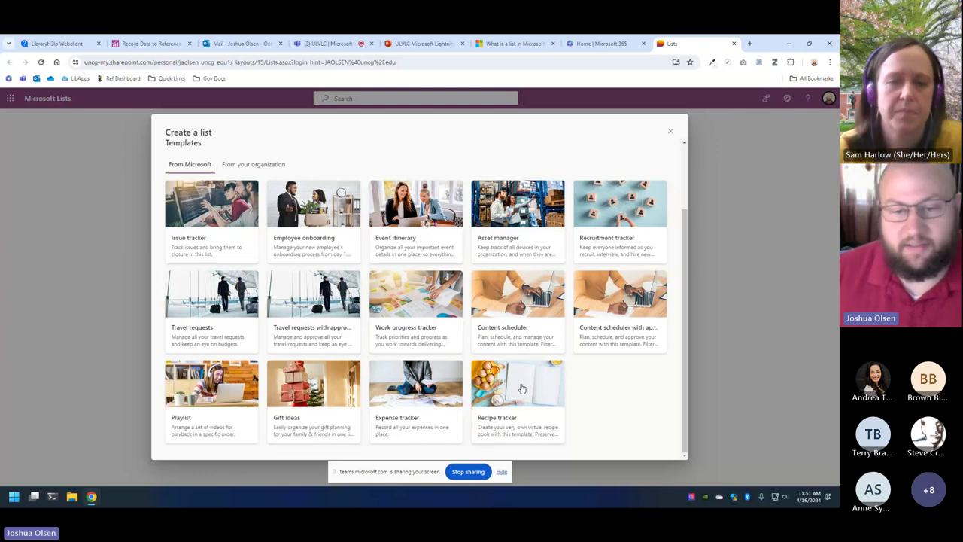
click(671, 134)
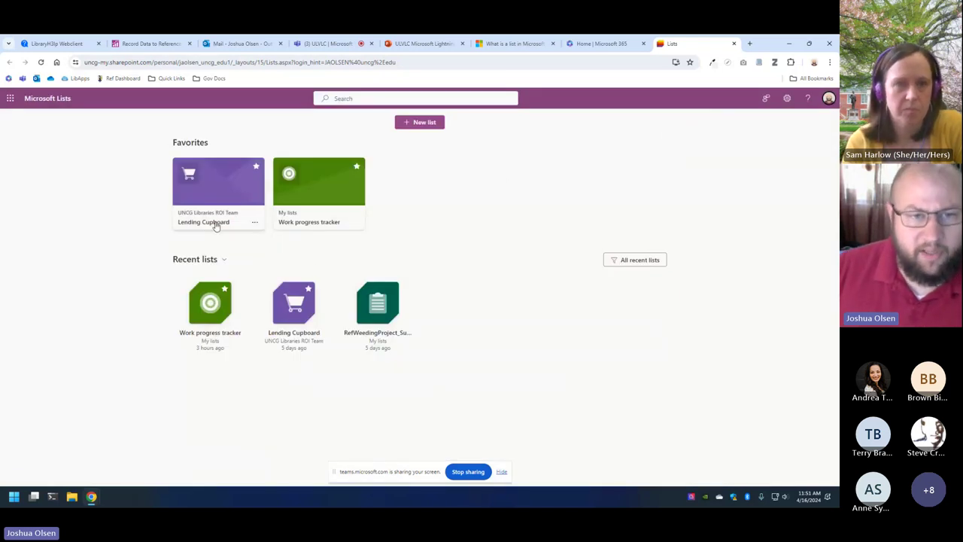
- Open Work progress tracker, choose Do this later for setup, and enter then exit grid view
click(331, 205)
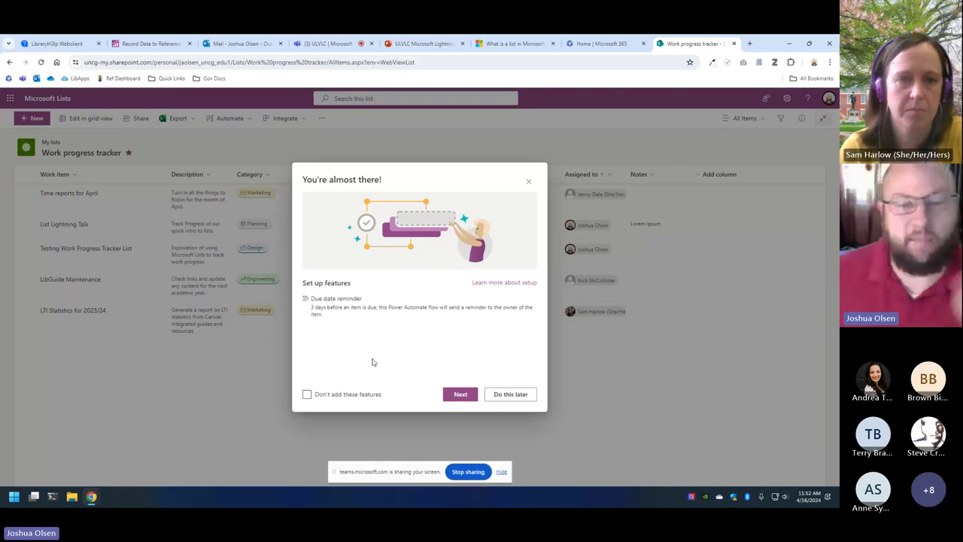
click(510, 394)
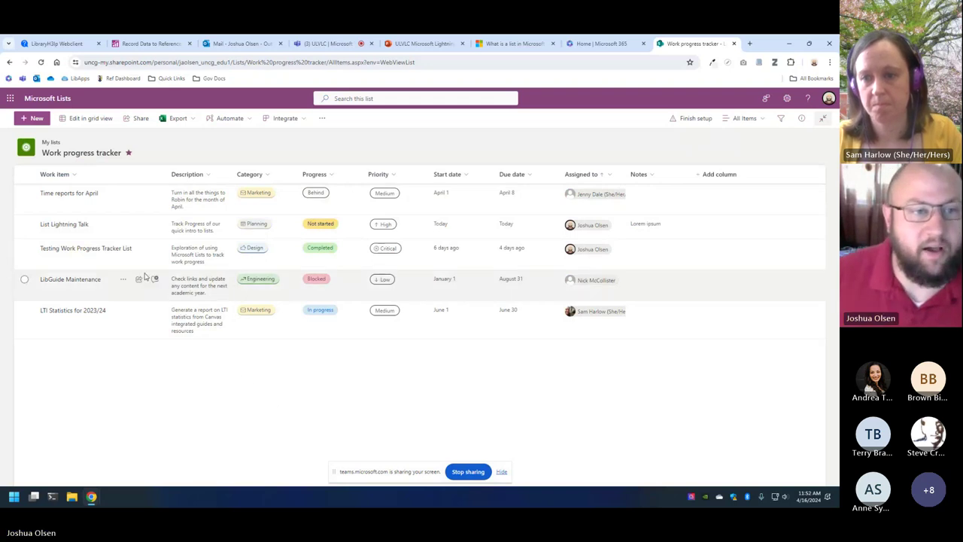
click(85, 126)
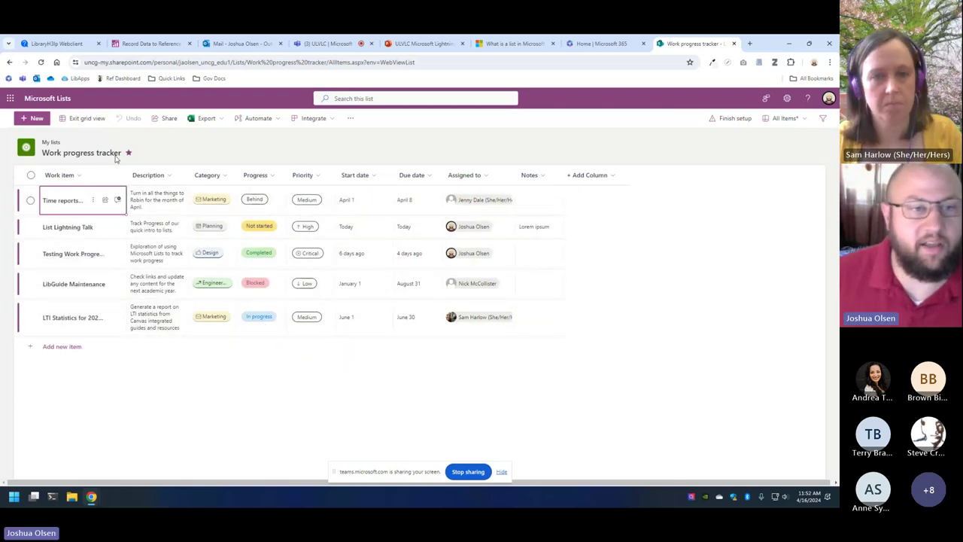
click(81, 118)
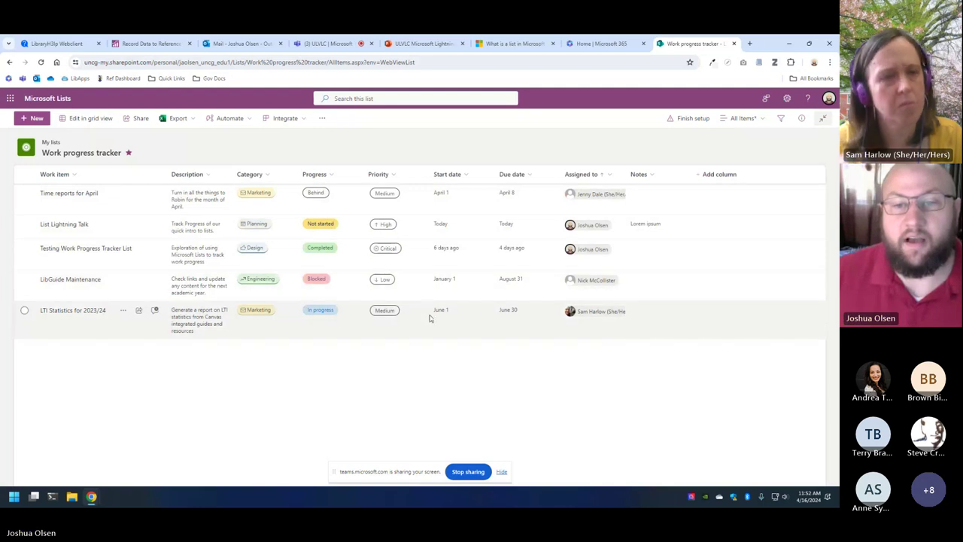
click(716, 174)
scroll(767, 247, down, 3)
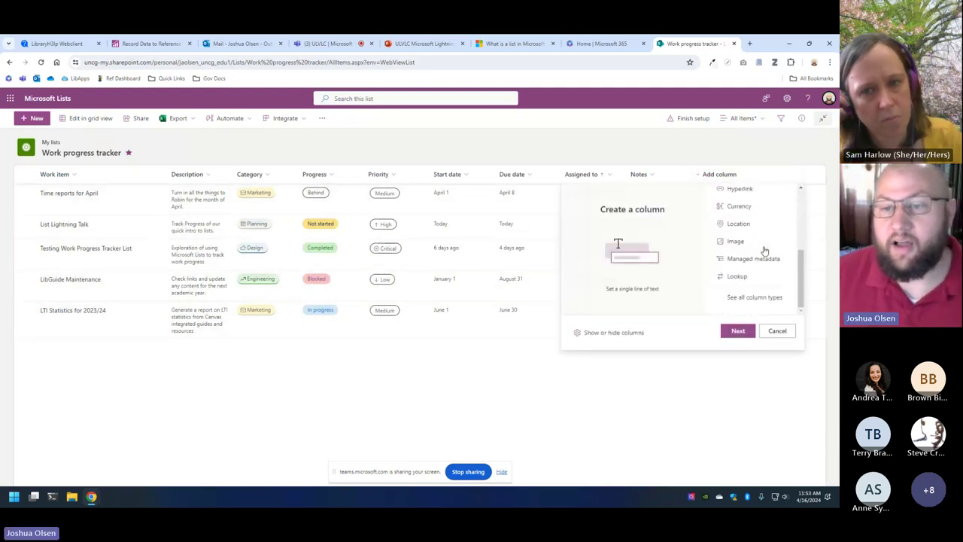
scroll(761, 255, up, 3)
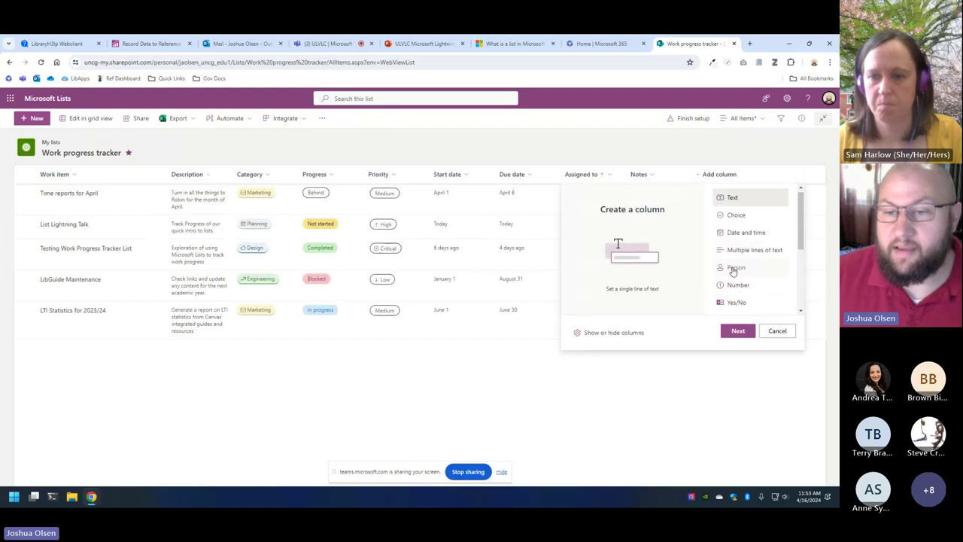
click(776, 330)
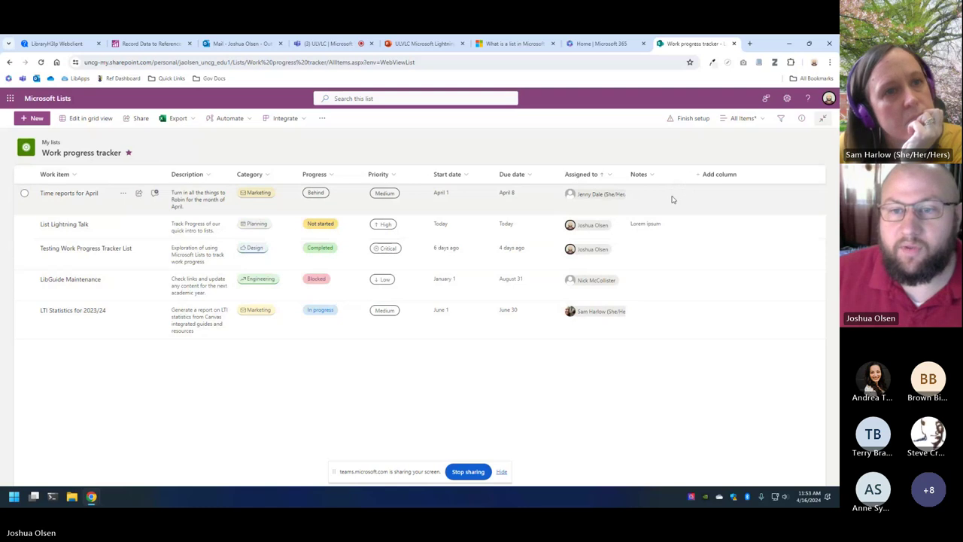
mouse_move(592, 199)
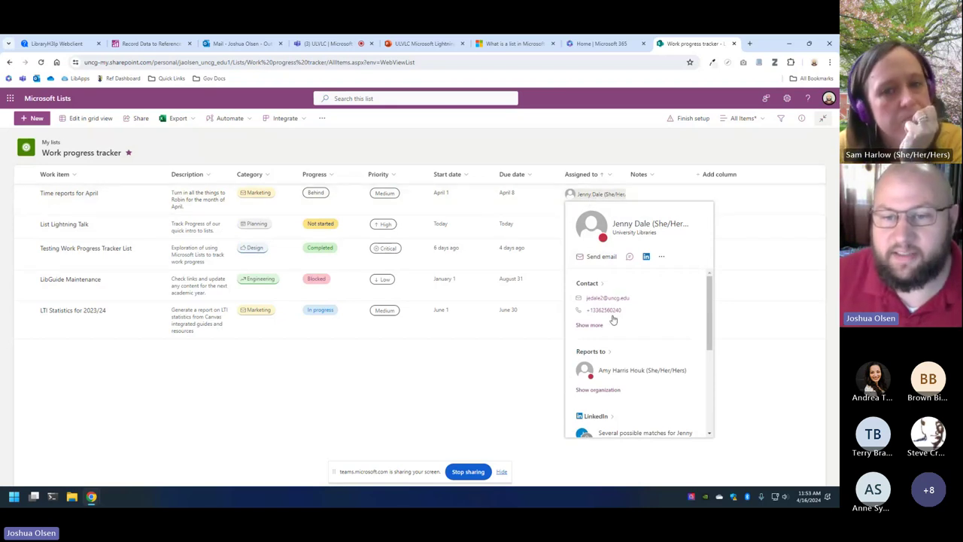
scroll(594, 305, down, 3)
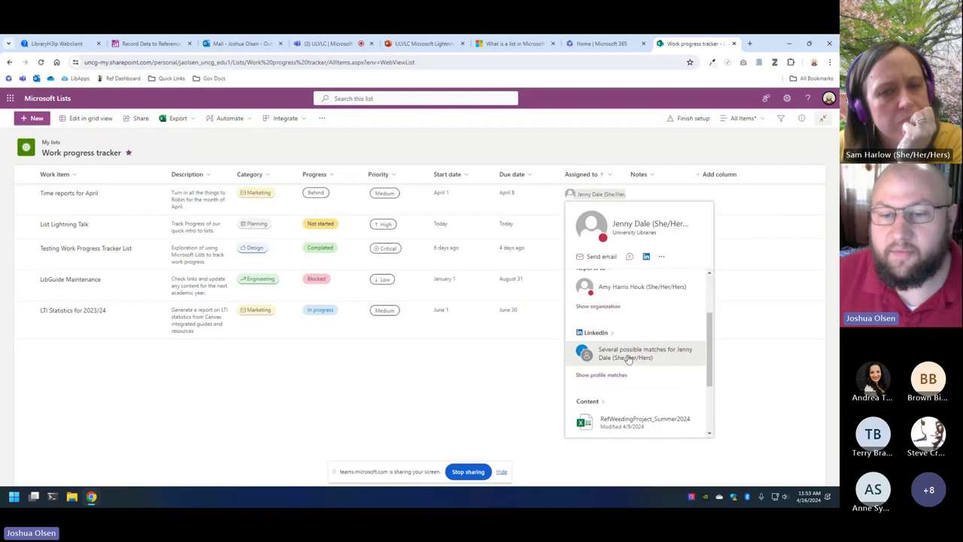
scroll(635, 368, down, 2)
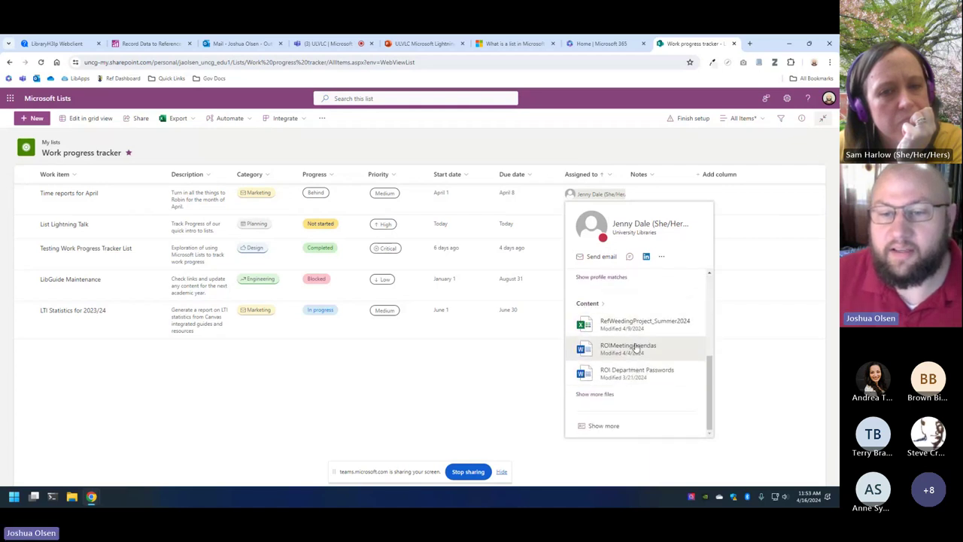
scroll(636, 346, up, 3)
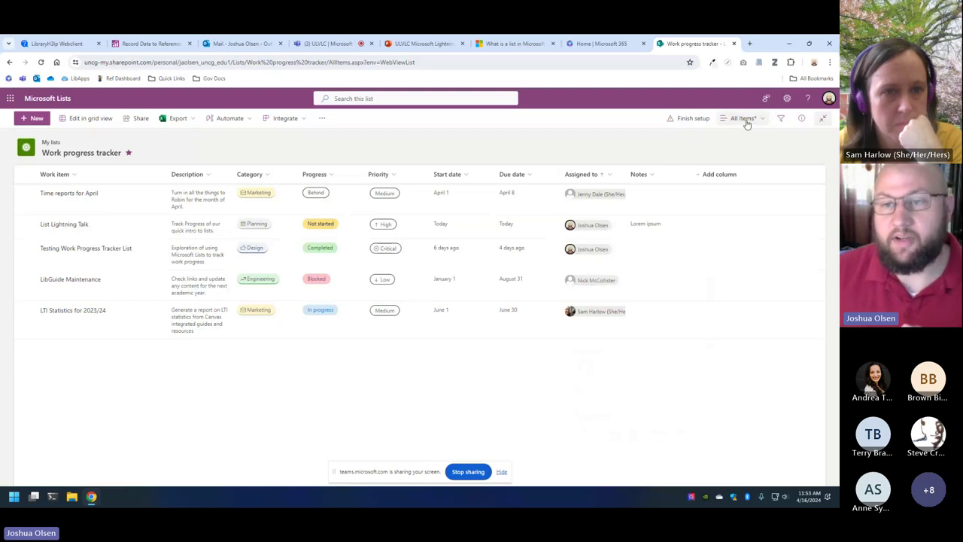
- Switch to the Progress Board view and move List Lightning Talk into In progress
click(743, 120)
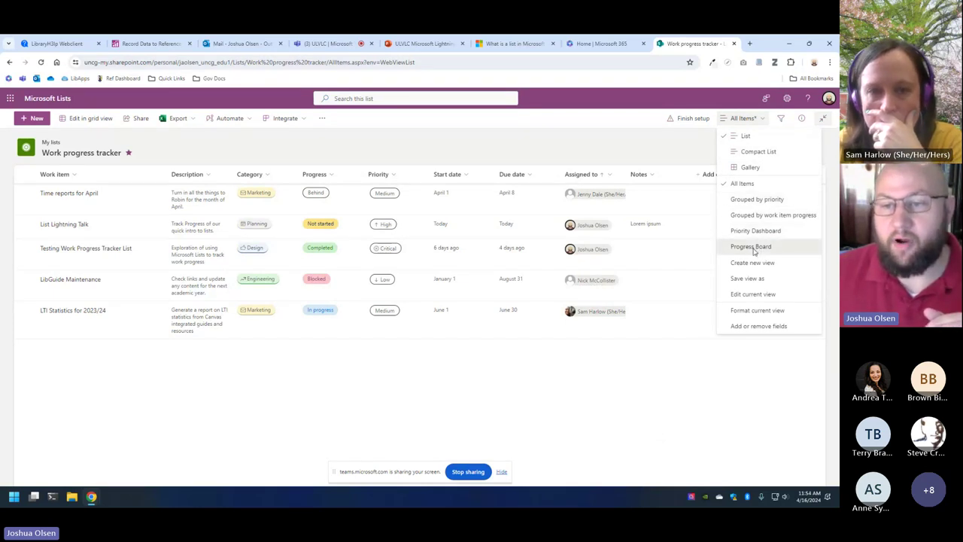
click(752, 247)
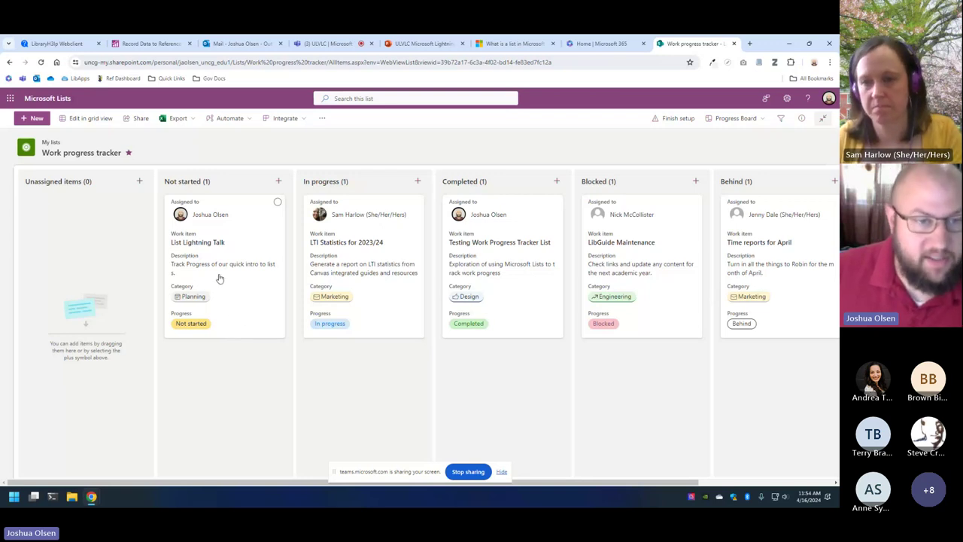
drag(214, 278, 376, 399)
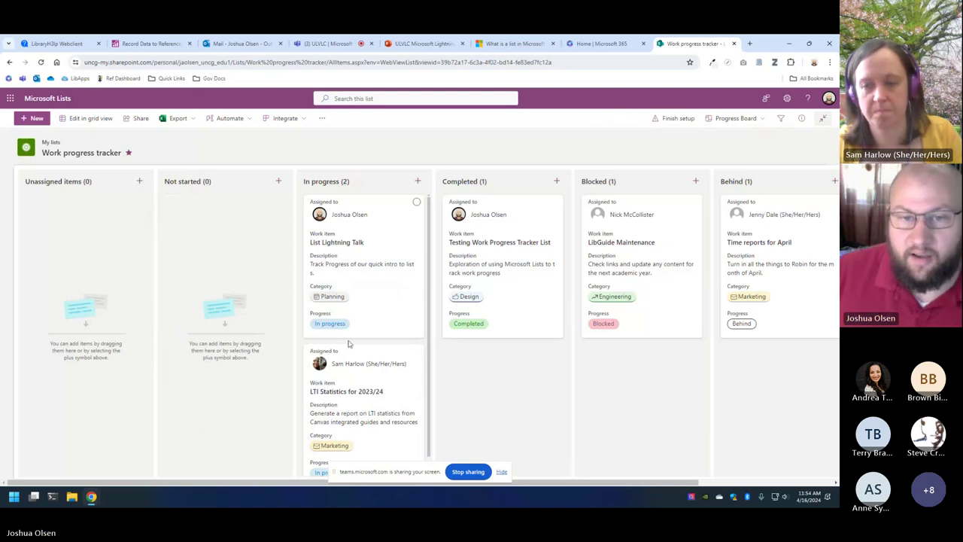
- Move the Testing Work Progress Tracker List card into Blocked, then back to Completed
drag(563, 487, 650, 489)
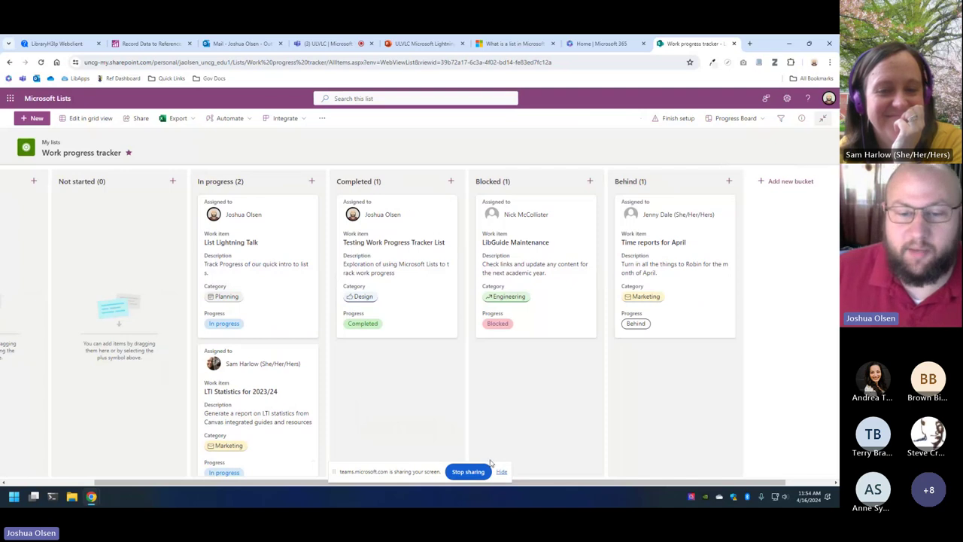
drag(596, 489, 471, 491)
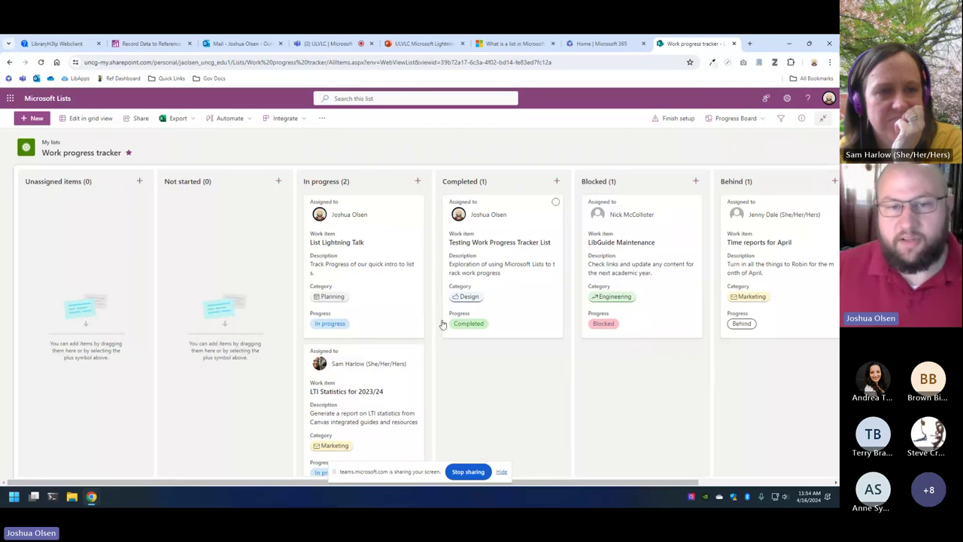
drag(510, 319, 651, 438)
drag(658, 316, 541, 307)
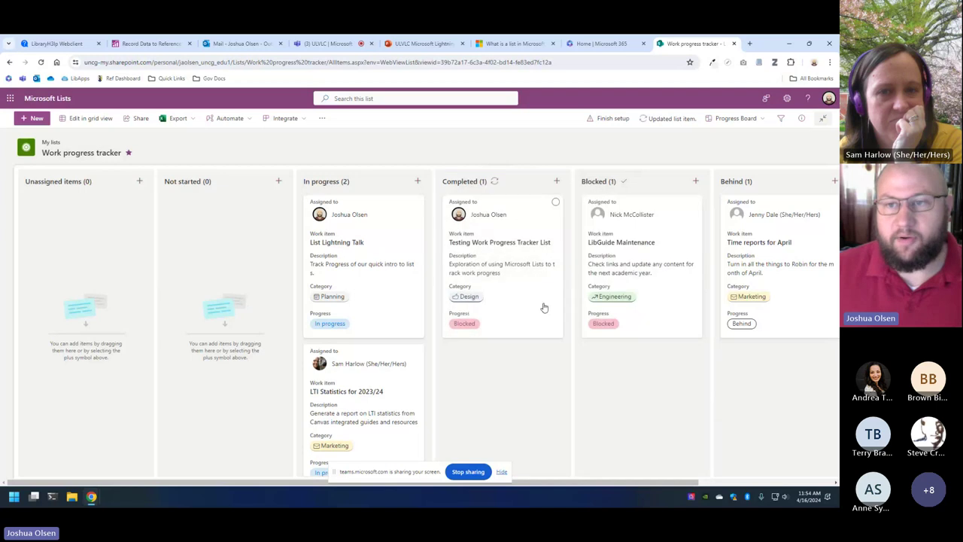
click(750, 121)
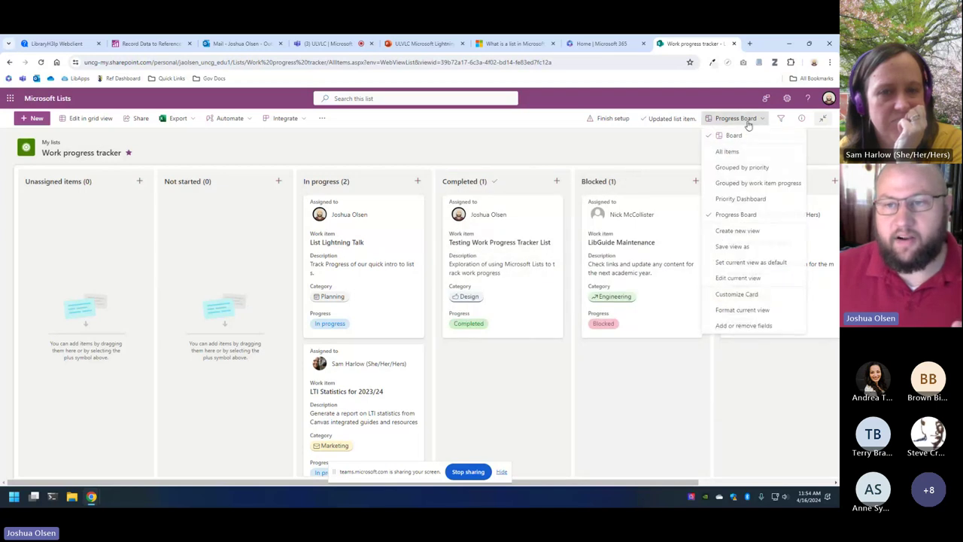
click(670, 155)
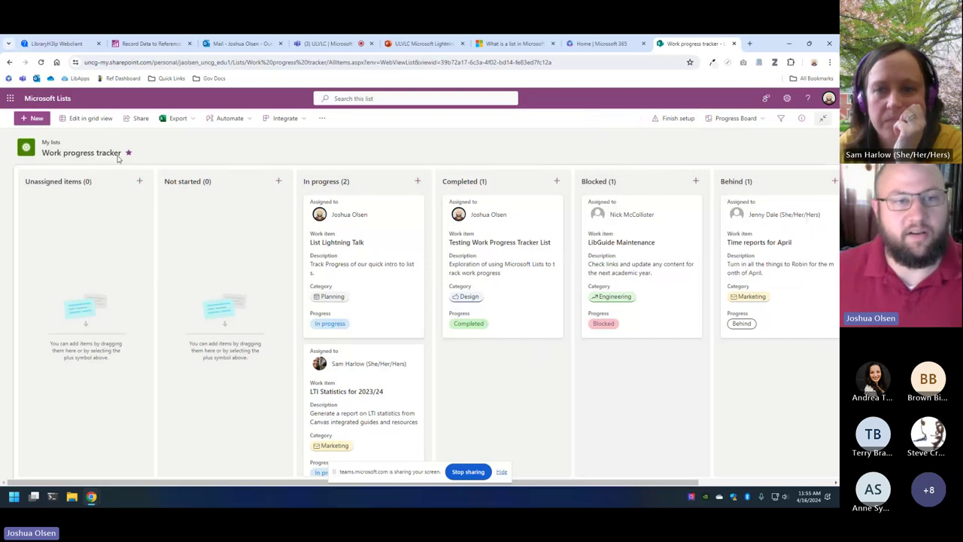
click(139, 119)
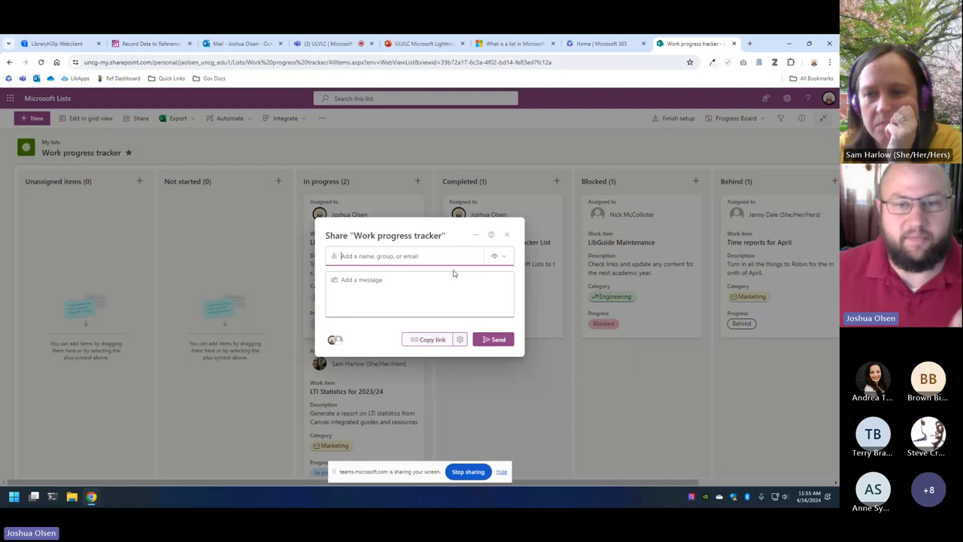
click(506, 238)
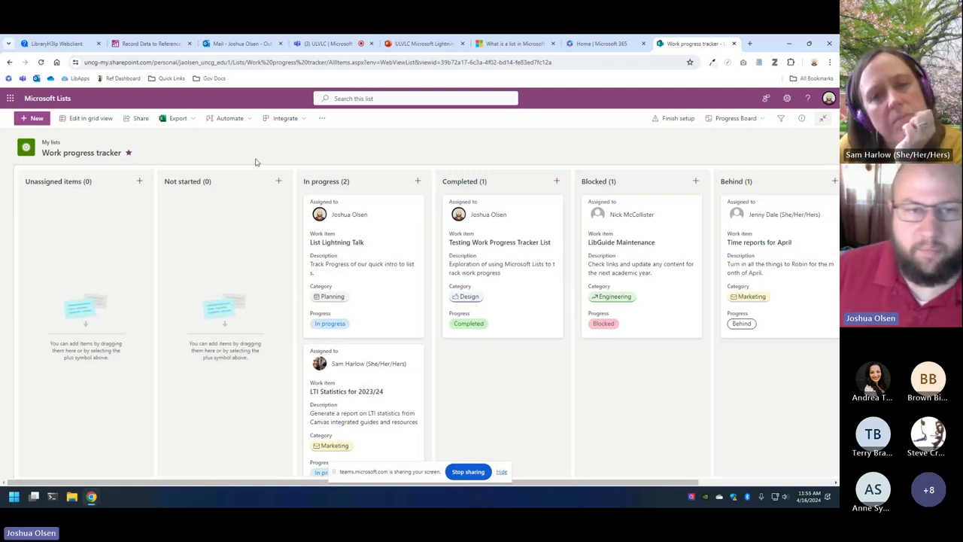
click(724, 122)
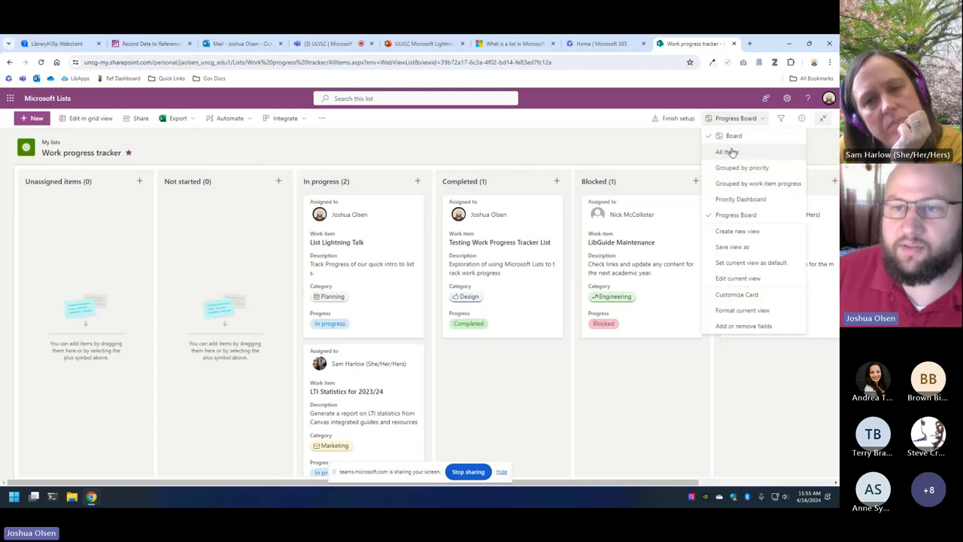
- Return to the All Items view and review the list's Automate options
click(727, 153)
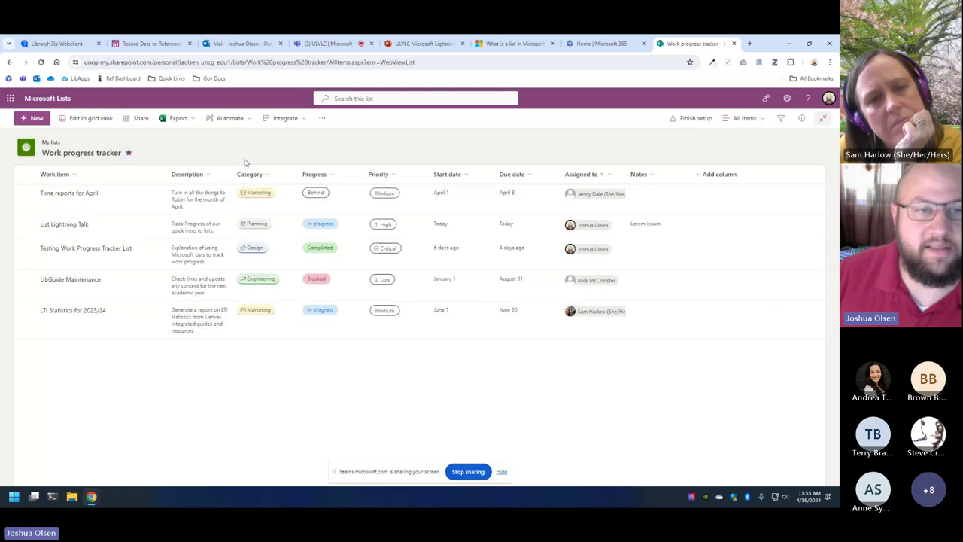
click(220, 120)
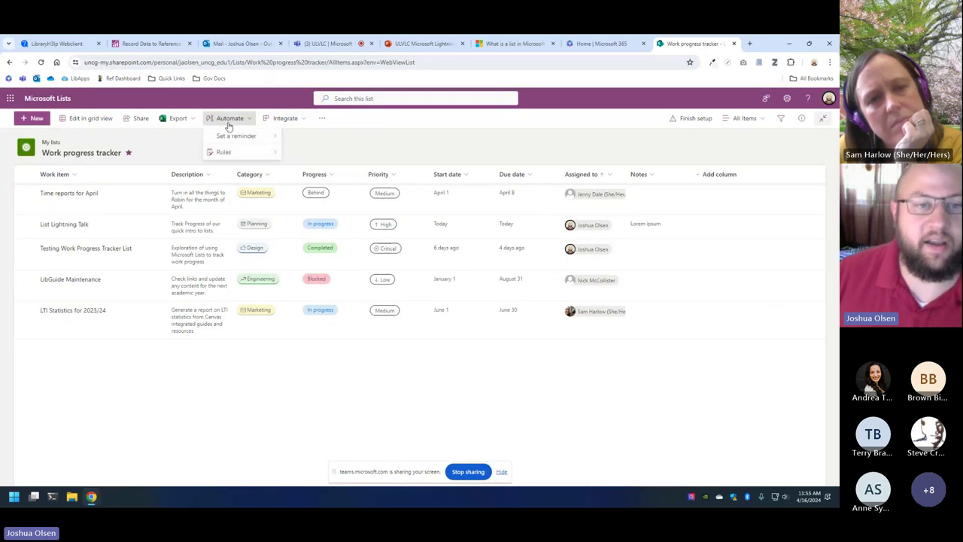
mouse_move(240, 154)
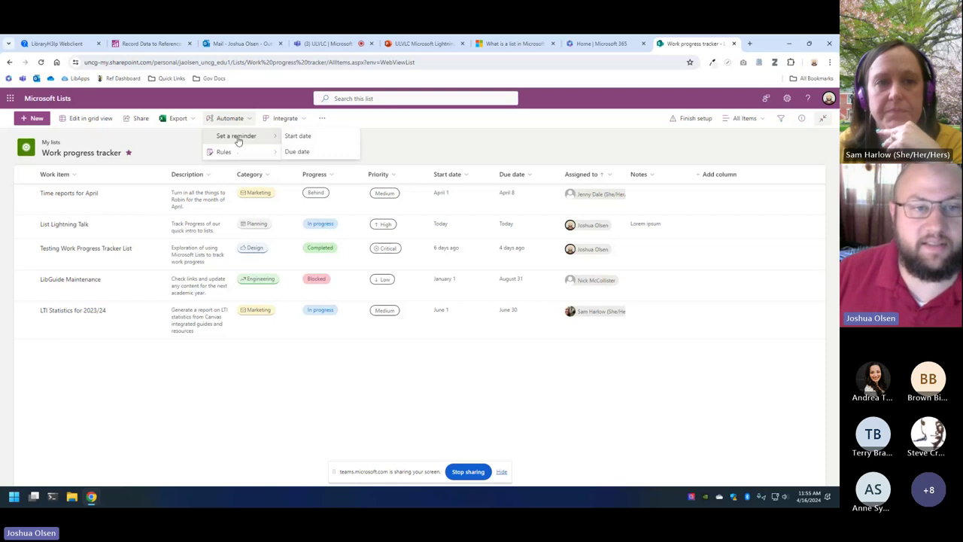
- Review the list's Integrate options, then stop screen sharing in the Teams meeting
click(280, 120)
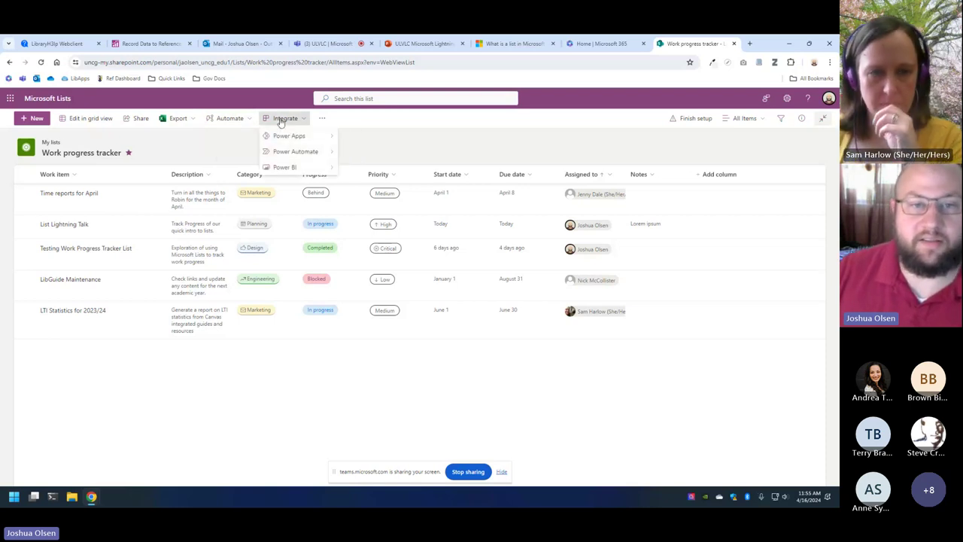
mouse_move(297, 153)
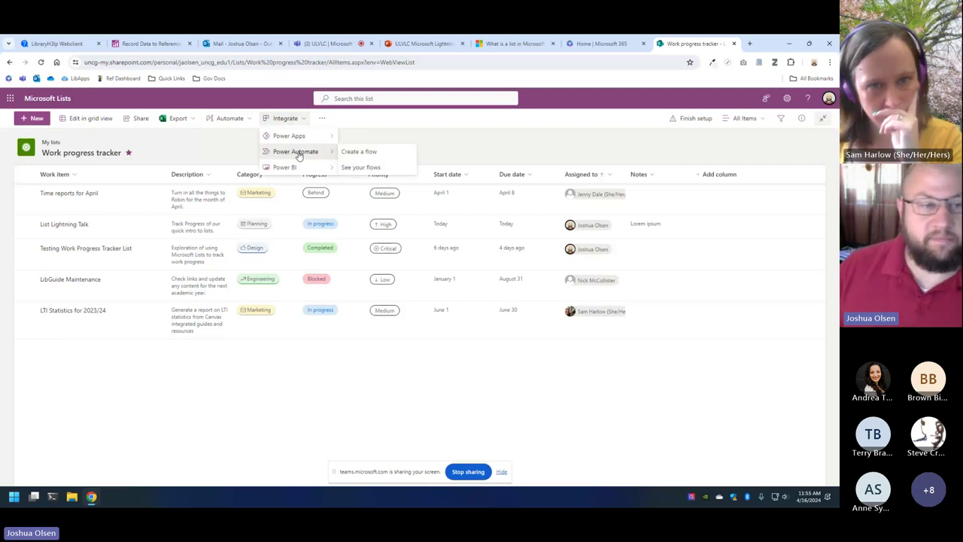
click(325, 374)
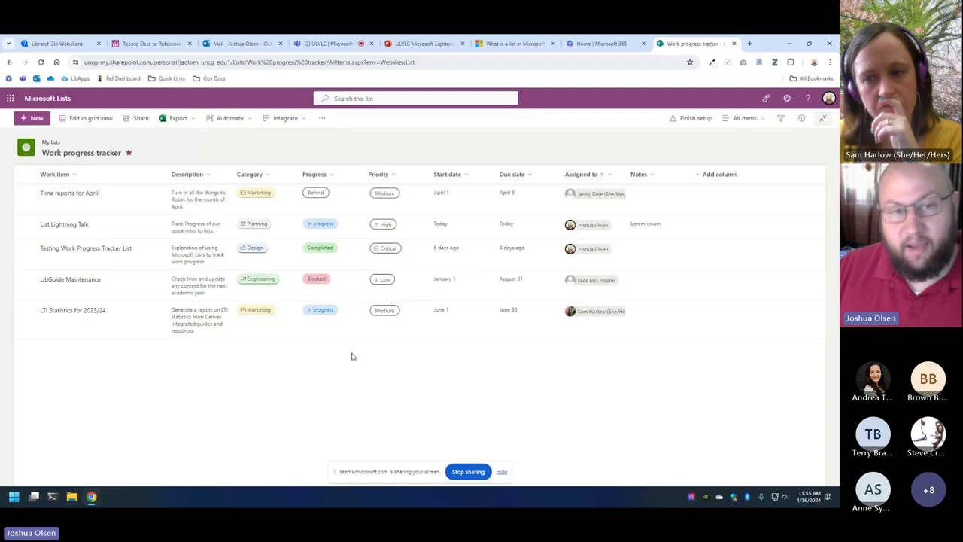
click(284, 119)
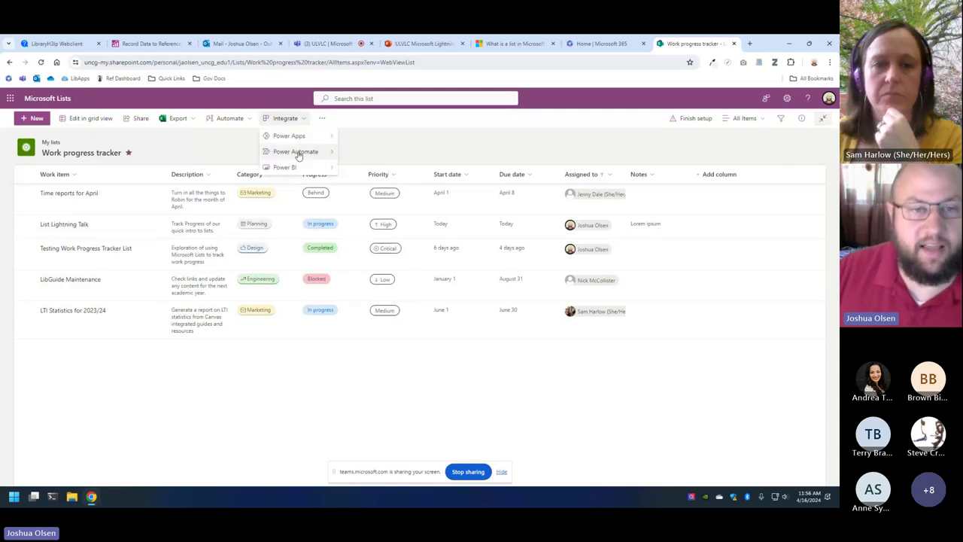
mouse_move(292, 168)
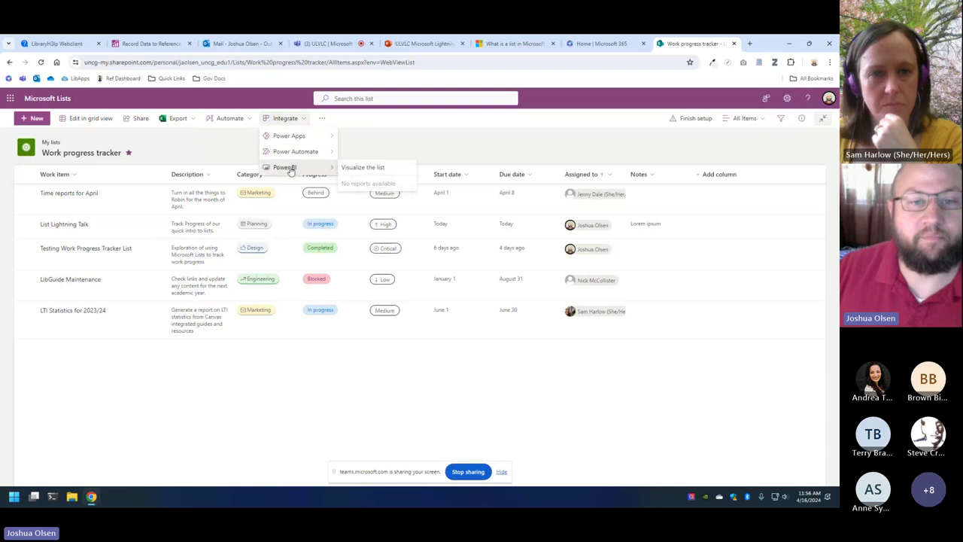
click(357, 393)
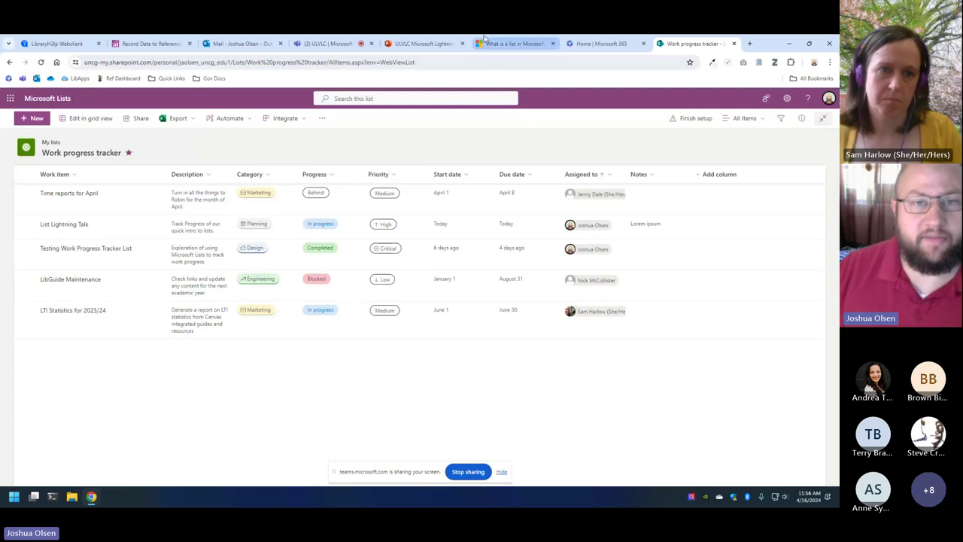
click(351, 44)
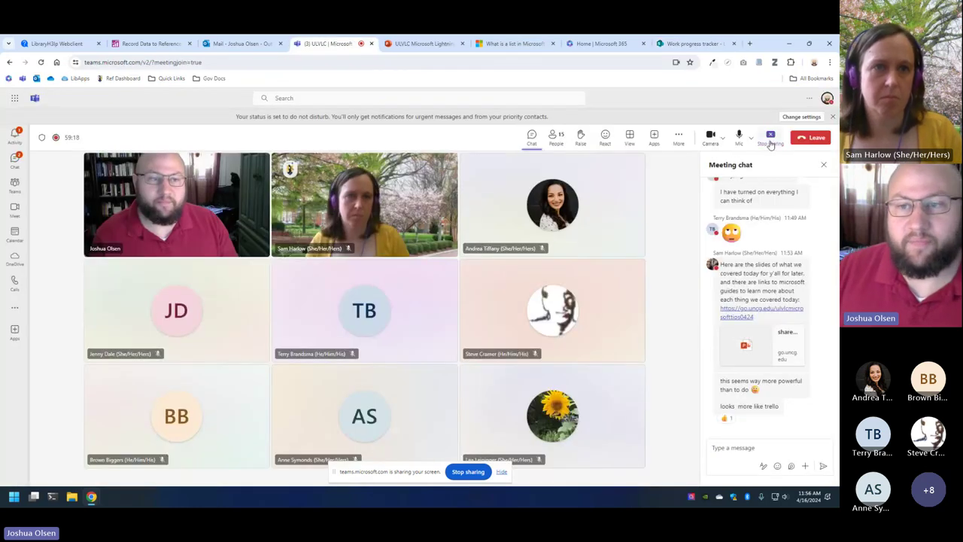
click(767, 136)
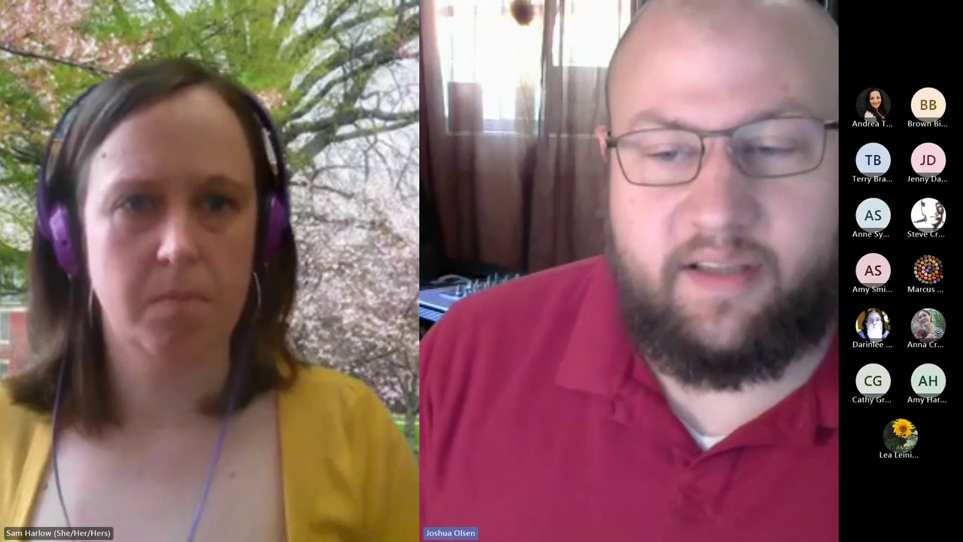